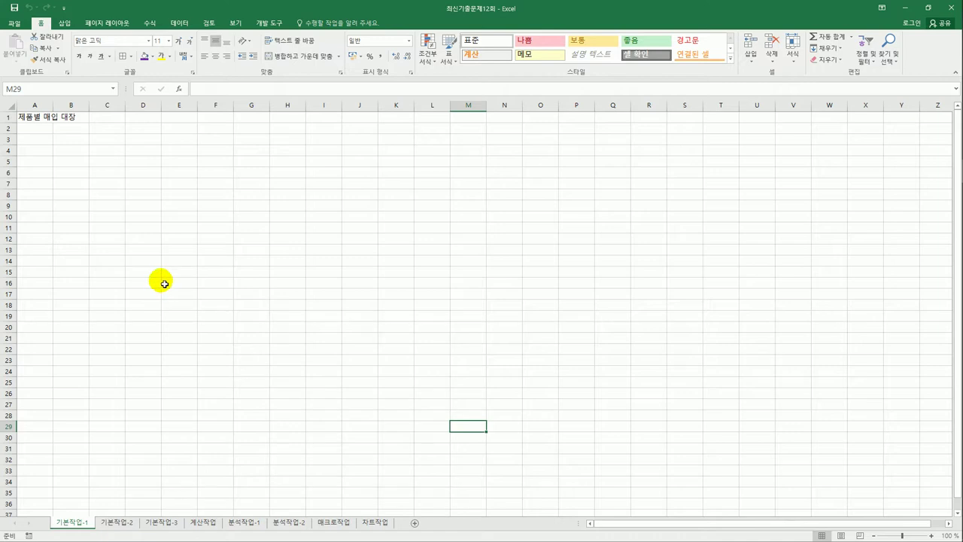
{"action": "left_click", "coordinate": [28, 142]}
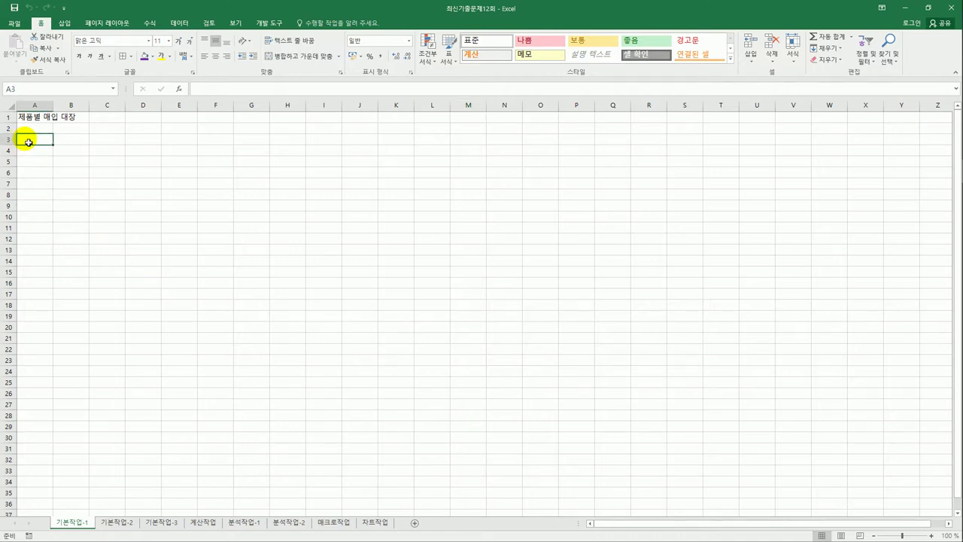
{"action": "mouse_move", "coordinate": [29, 143]}
{"action": "left_mouse_down"}
{"action": "mouse_move", "coordinate": [202, 155]}
{"action": "mouse_move", "coordinate": [212, 249]}
{"action": "left_mouse_up"}
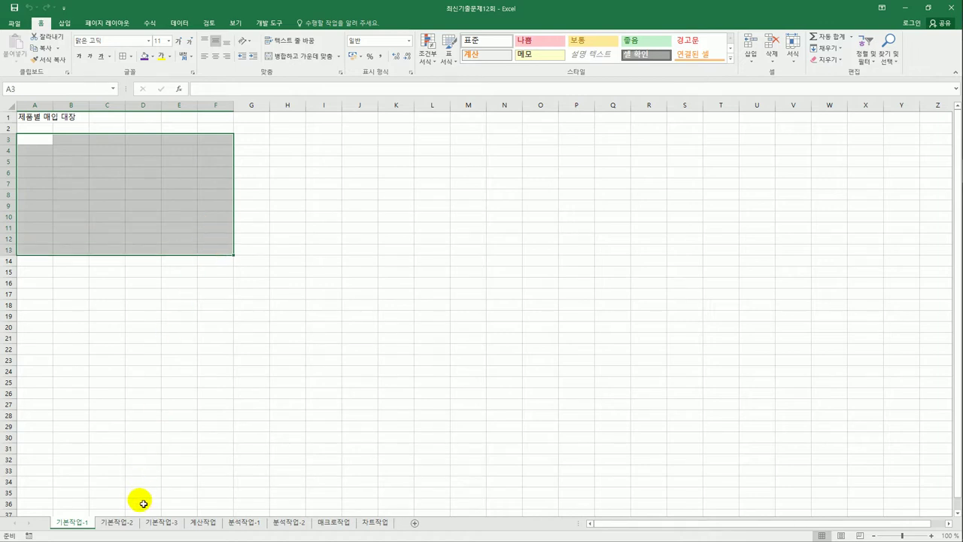
On the 기본작업-2 sheet, merge and center the table title across B1:H1.
{"action": "left_click", "coordinate": [121, 522]}
{"action": "left_click", "coordinate": [351, 395]}
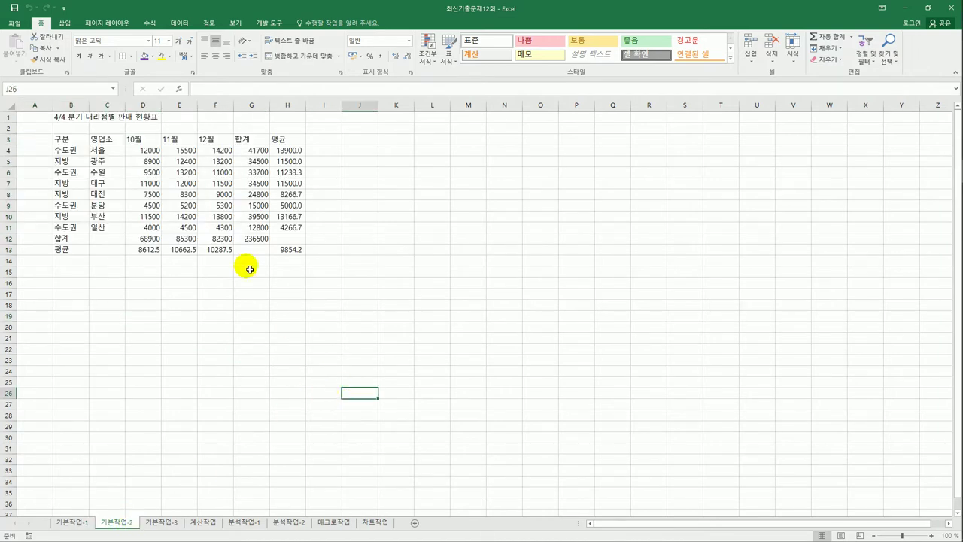
{"action": "left_click_drag", "start_coordinate": [81, 116], "coordinate": [298, 117]}
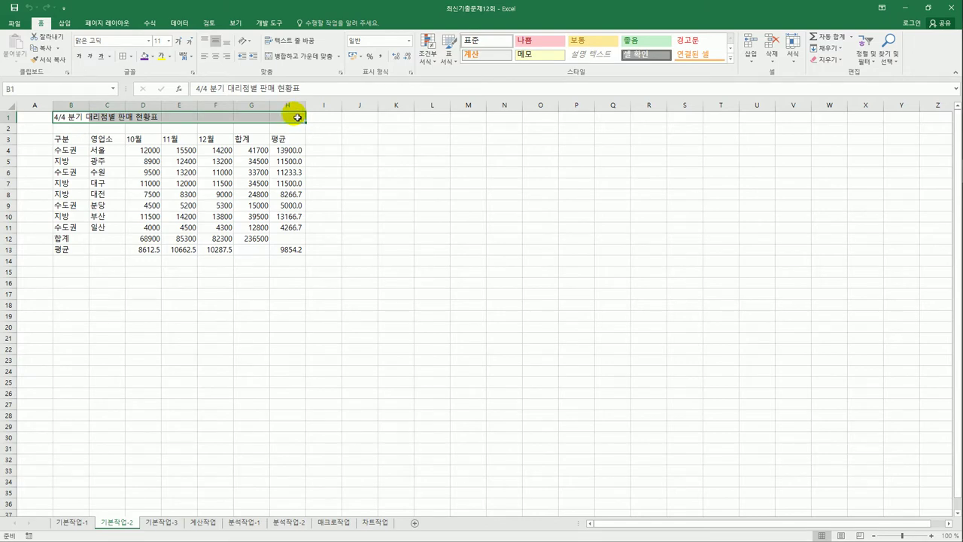
{"action": "left_click", "coordinate": [284, 56]}
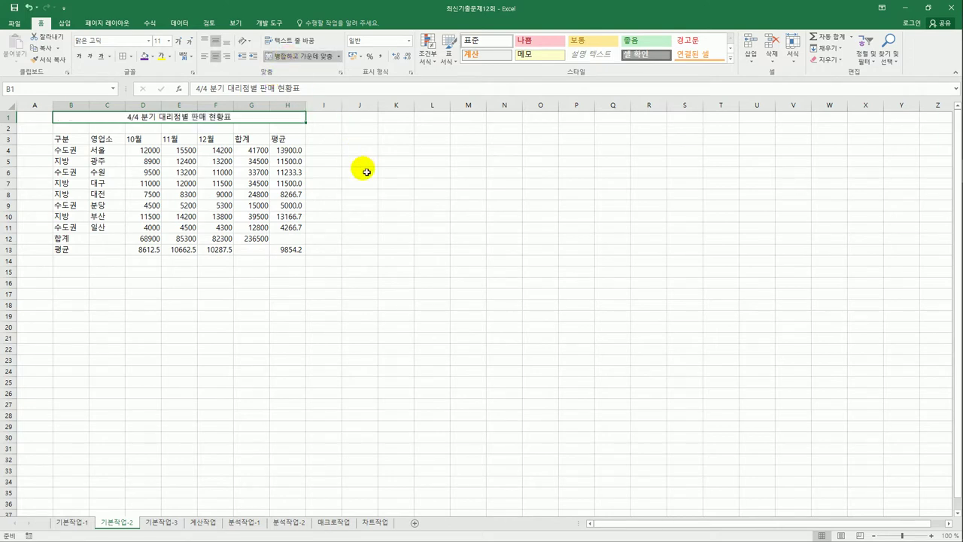
Set the merged title in B1 to the 새굴림 font at size 18.
{"action": "left_click", "coordinate": [149, 42]}
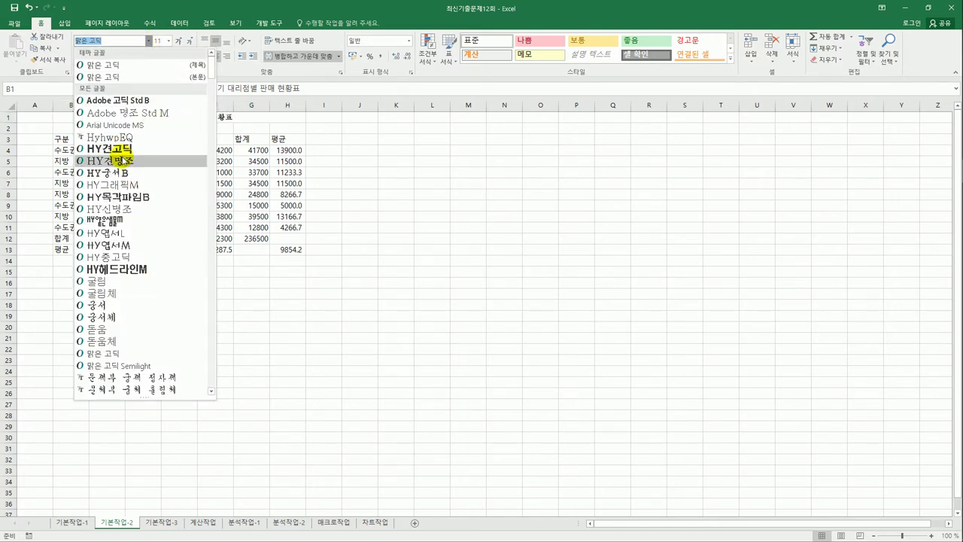
{"action": "type", "text": "새"}
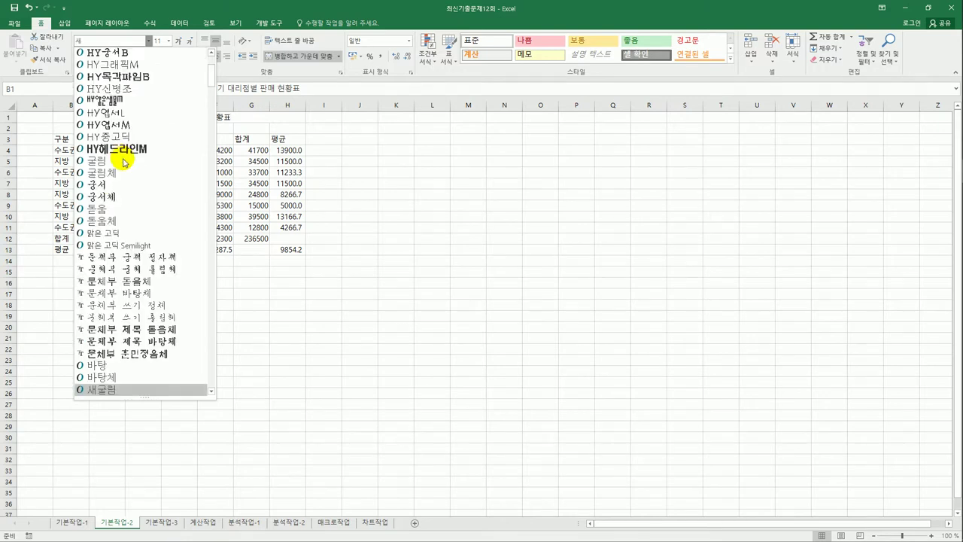
{"action": "left_click", "coordinate": [114, 391]}
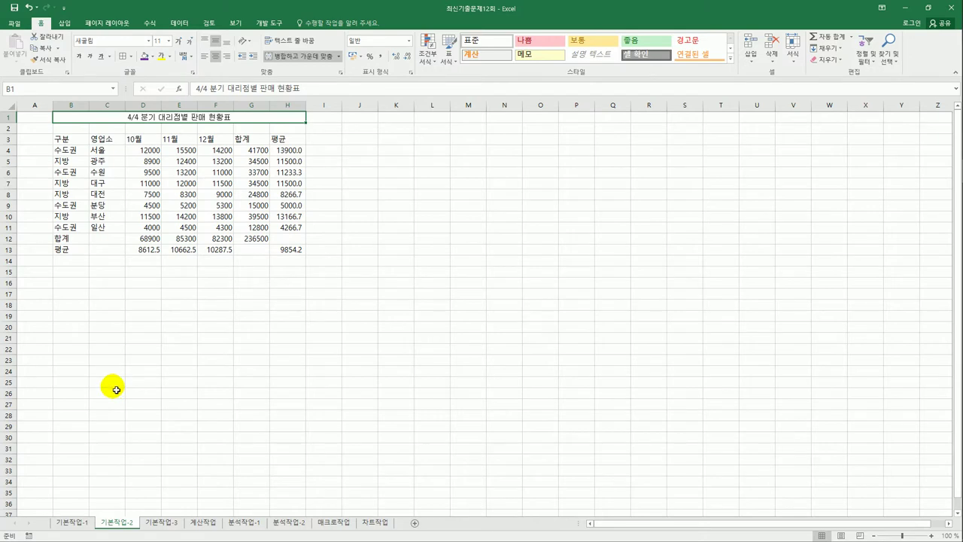
{"action": "left_click", "coordinate": [168, 41]}
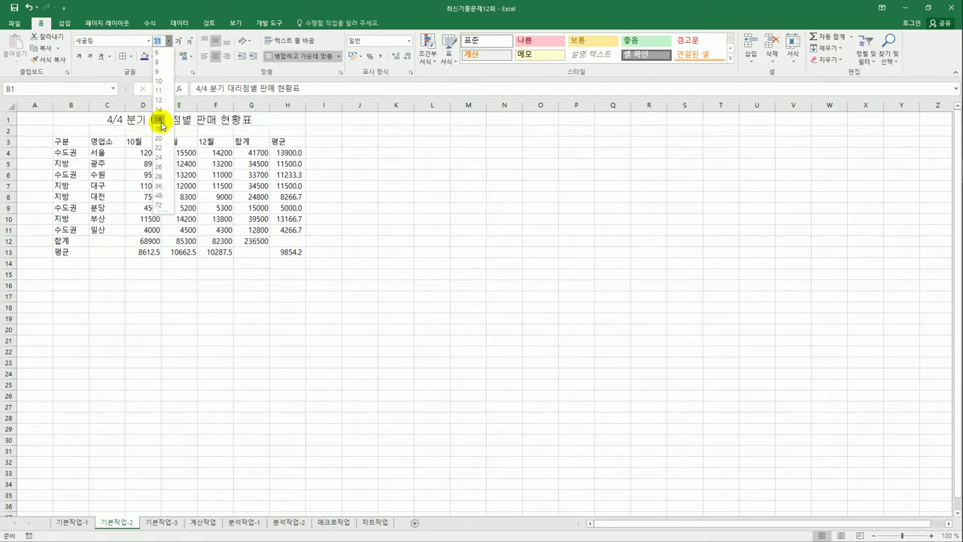
{"action": "left_click", "coordinate": [166, 128]}
{"action": "left_click", "coordinate": [230, 352]}
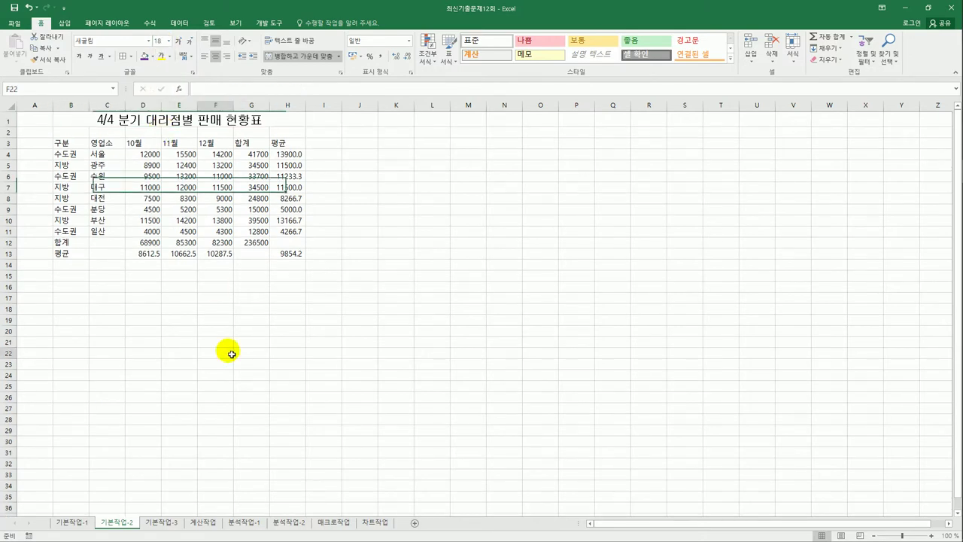
Merge and center the 합계 label across B12:C12 and the 평균 label across B13:C13.
{"action": "left_click_drag", "start_coordinate": [86, 246], "coordinate": [108, 257]}
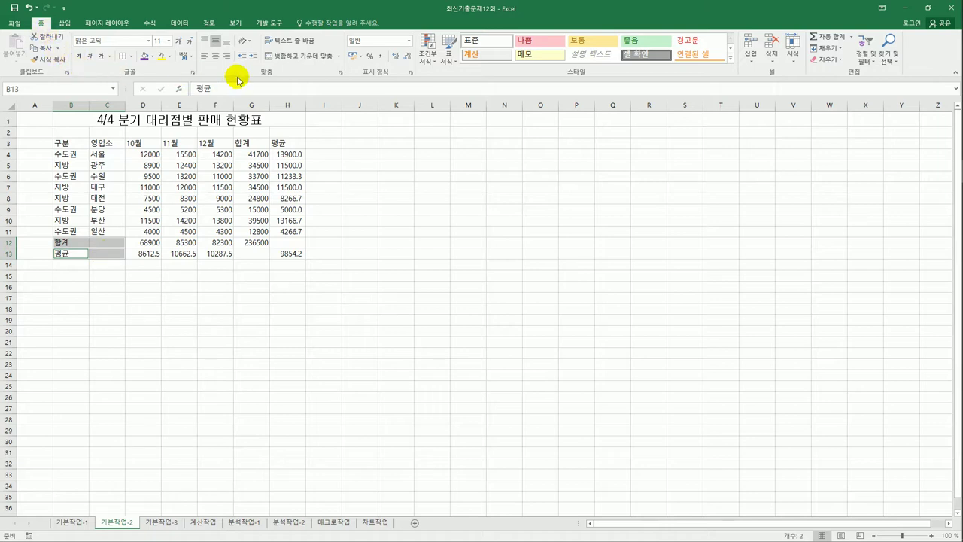
{"action": "left_click", "coordinate": [284, 60]}
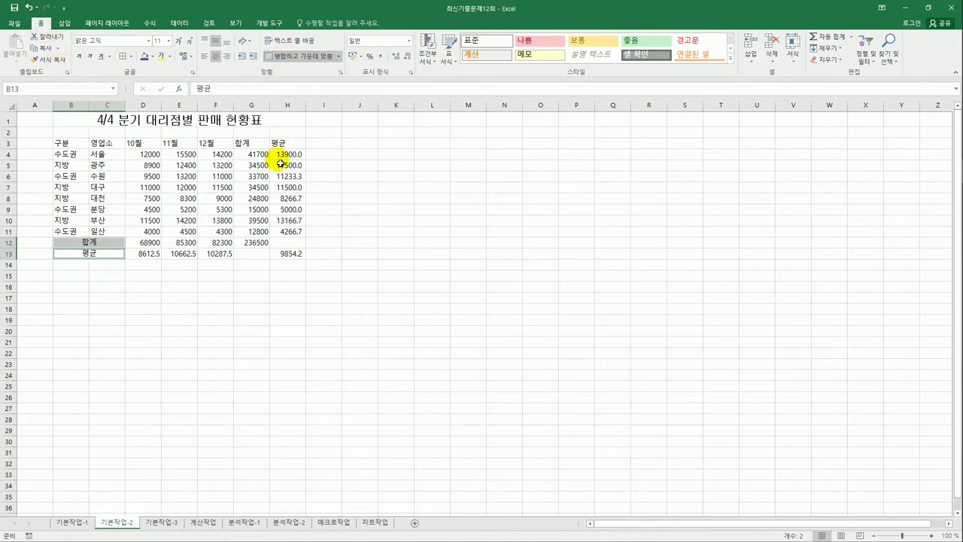
Fill the header cells B3:H3 with standard orange and center their text horizontally.
{"action": "left_click_drag", "start_coordinate": [66, 143], "coordinate": [280, 146]}
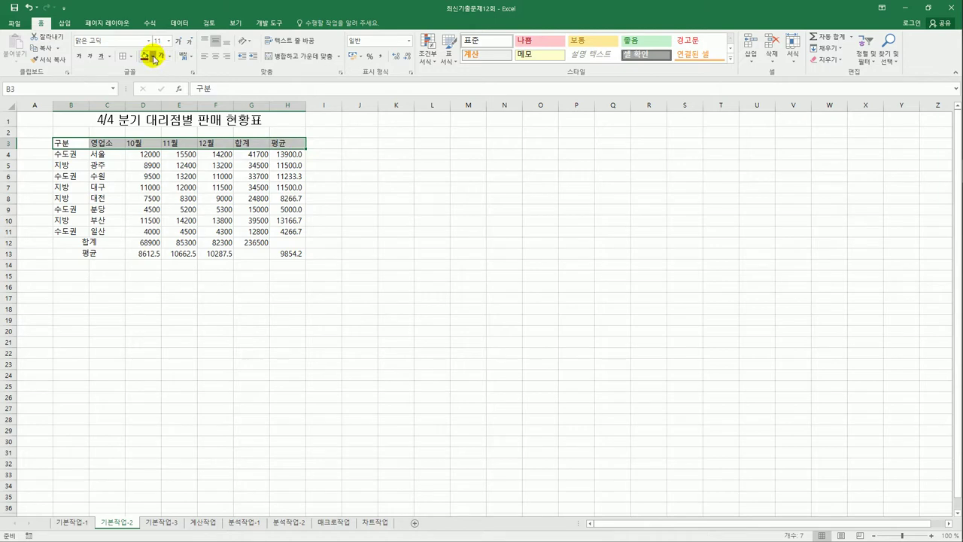
{"action": "left_click", "coordinate": [153, 57]}
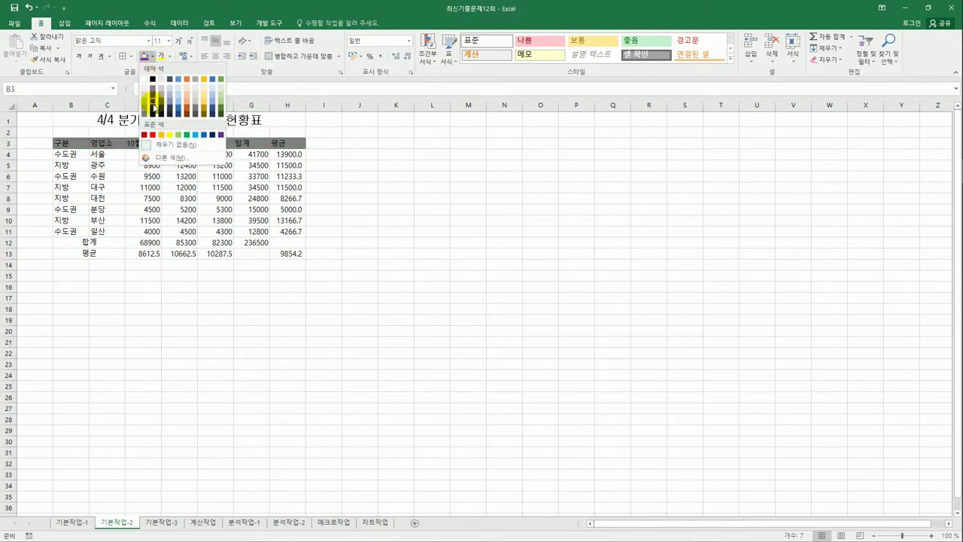
{"action": "left_click", "coordinate": [161, 134]}
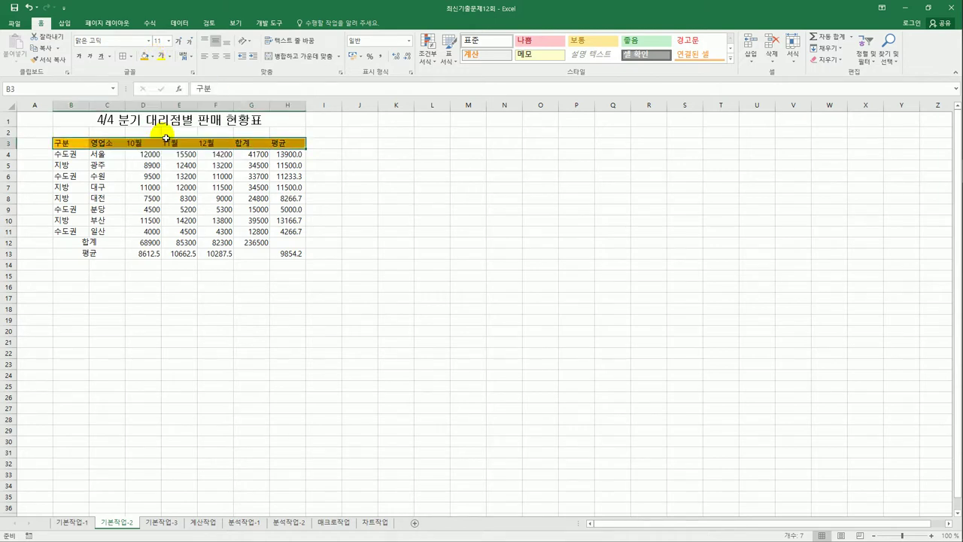
{"action": "left_click", "coordinate": [214, 57]}
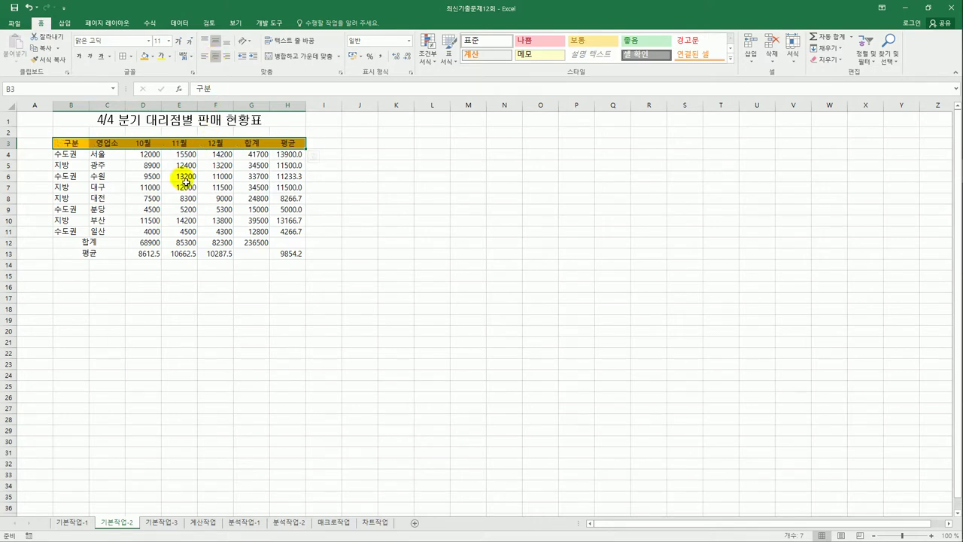
Apply the comma style to the monthly and total figures in D4:G13.
{"action": "left_click", "coordinate": [154, 155]}
{"action": "mouse_move", "coordinate": [156, 156]}
{"action": "left_mouse_down"}
{"action": "mouse_move", "coordinate": [249, 226]}
{"action": "mouse_move", "coordinate": [257, 259]}
{"action": "left_mouse_up"}
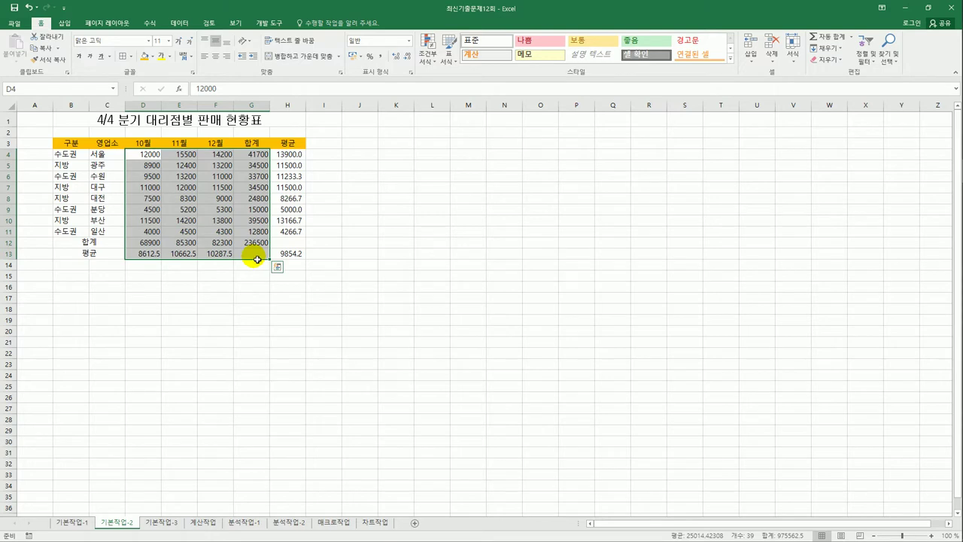
{"action": "left_click", "coordinate": [381, 57]}
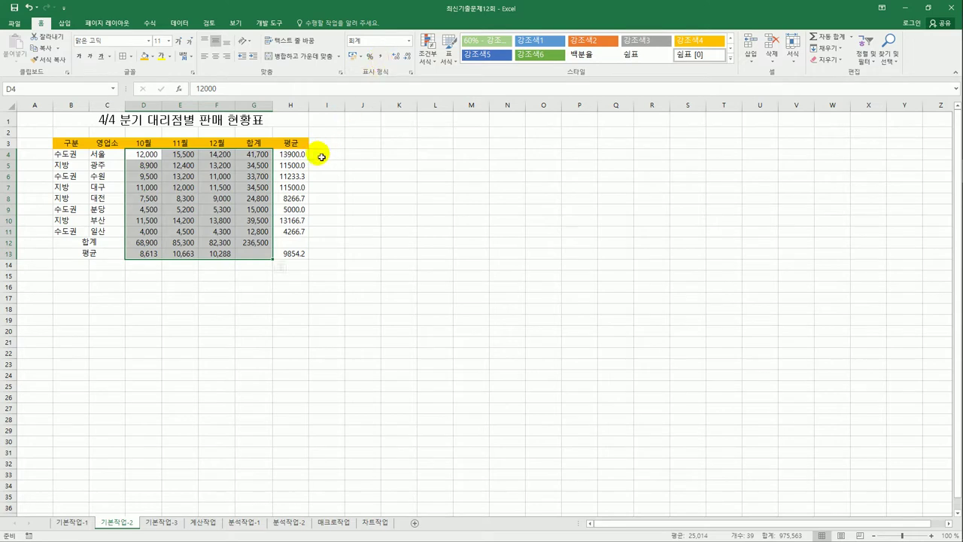
Give the 평균 values in H4:H13 a custom number format of #,##0 followed by the unit 원.
{"action": "left_click_drag", "start_coordinate": [295, 154], "coordinate": [301, 254]}
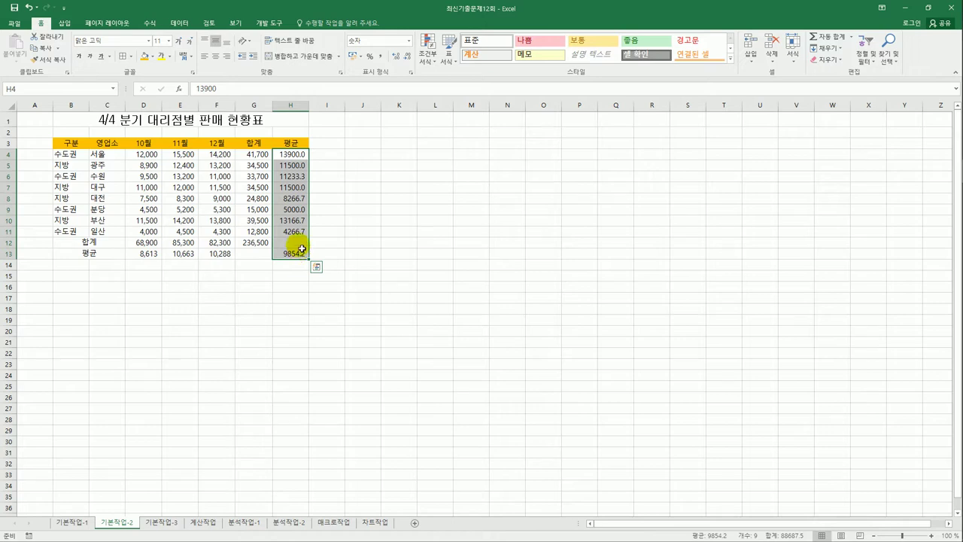
{"action": "right_click", "coordinate": [292, 173]}
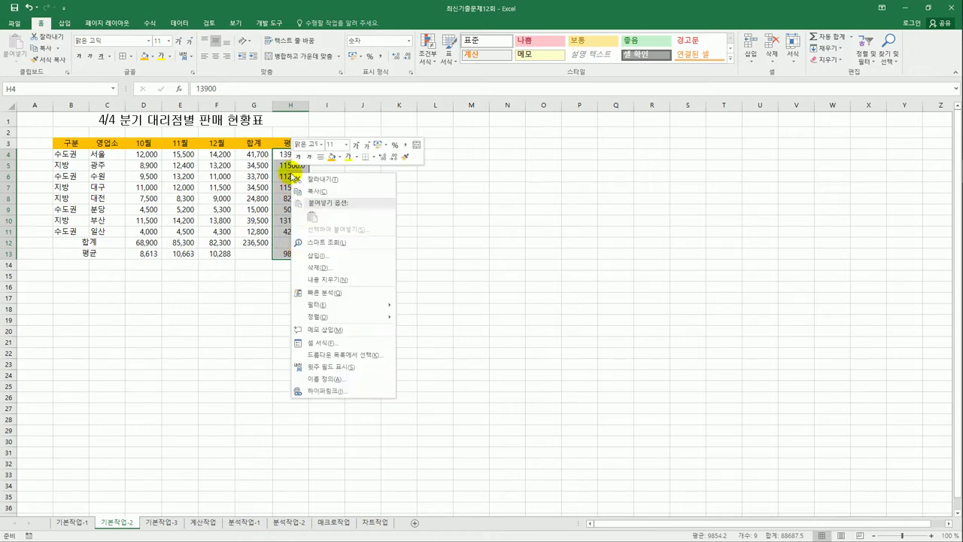
{"action": "left_click", "coordinate": [319, 342]}
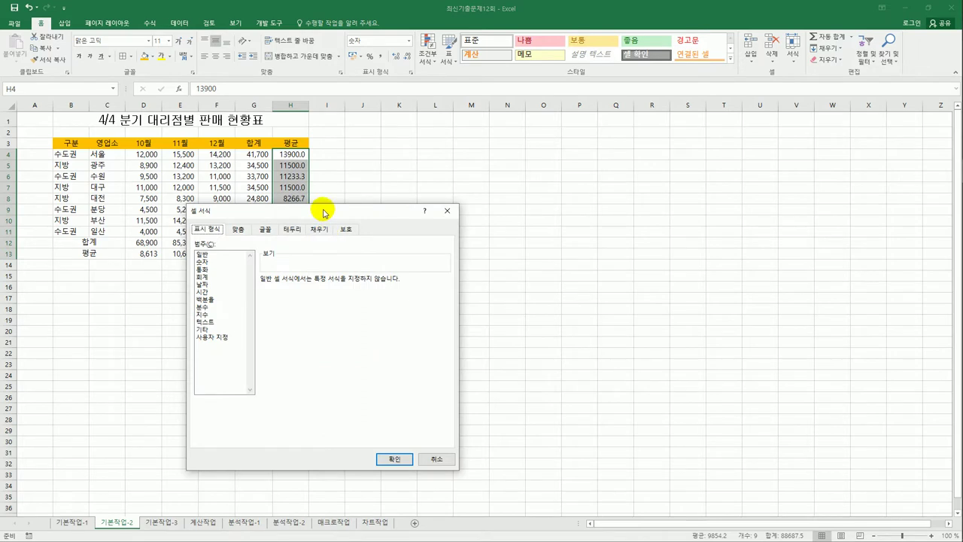
{"action": "left_click_drag", "start_coordinate": [321, 210], "coordinate": [469, 130]}
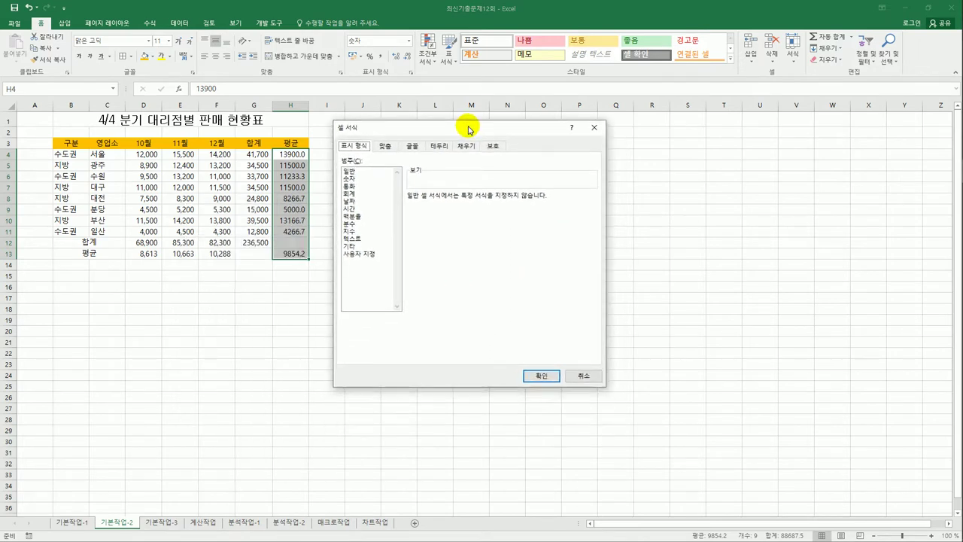
{"action": "left_click", "coordinate": [360, 255]}
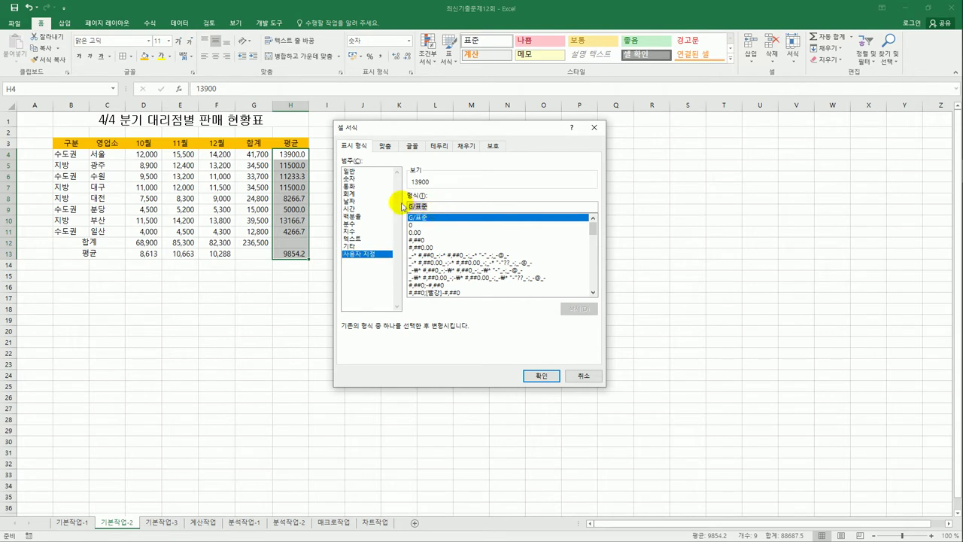
{"action": "type", "text": "#"}
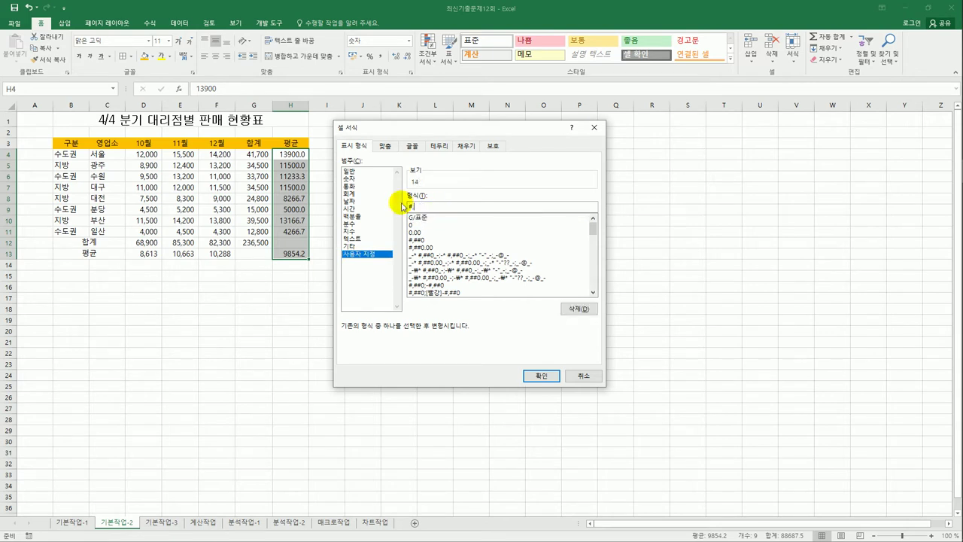
{"action": "type", "text": ",##0"}
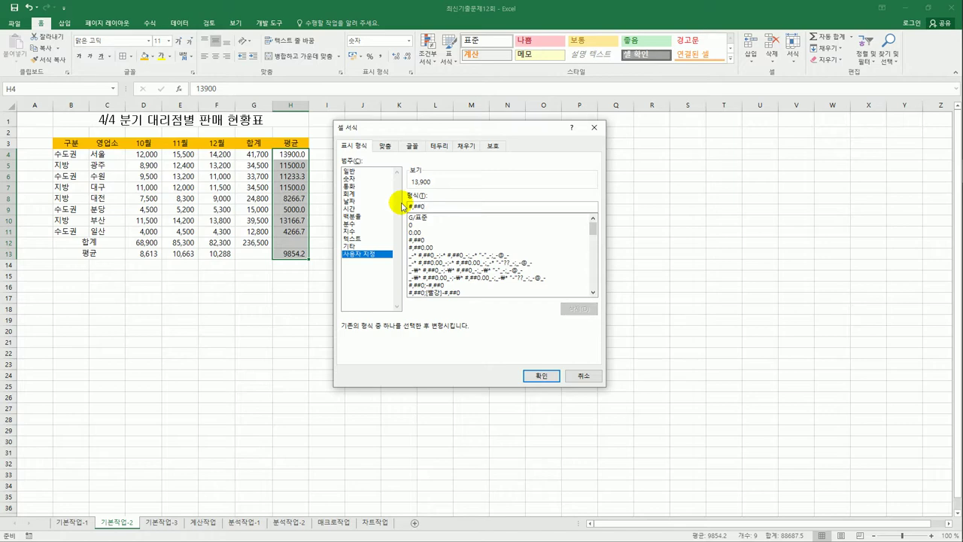
{"action": "type", "text": "ㅇ"}
{"action": "left_click", "coordinate": [536, 375]}
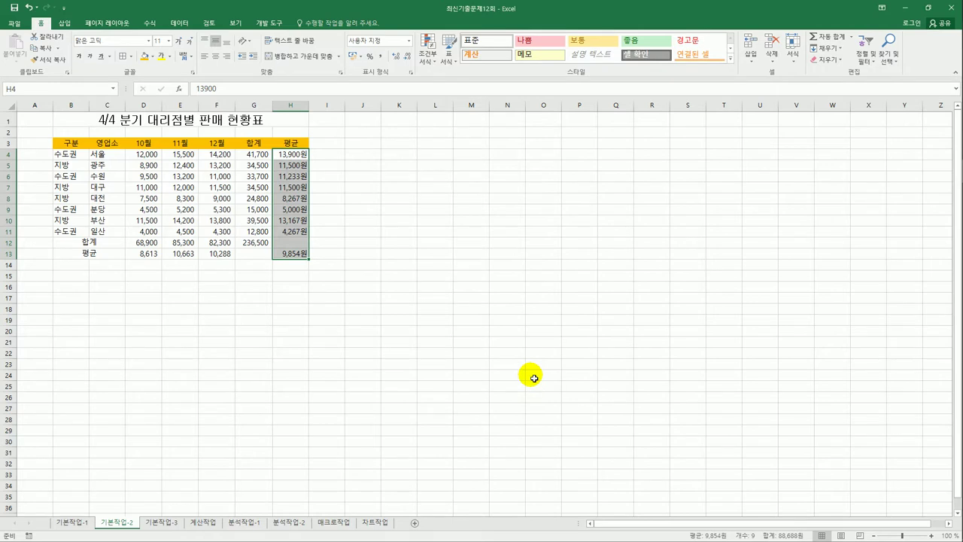
Insert a memo on cell H11 and replace its default text with "최저 판매 영업소".
{"action": "left_click", "coordinate": [291, 231]}
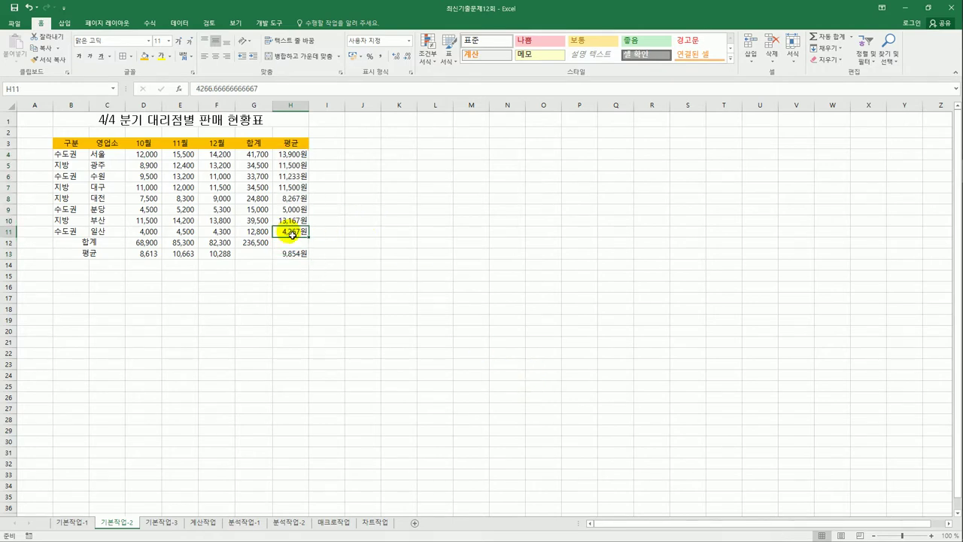
{"action": "right_click", "coordinate": [292, 234]}
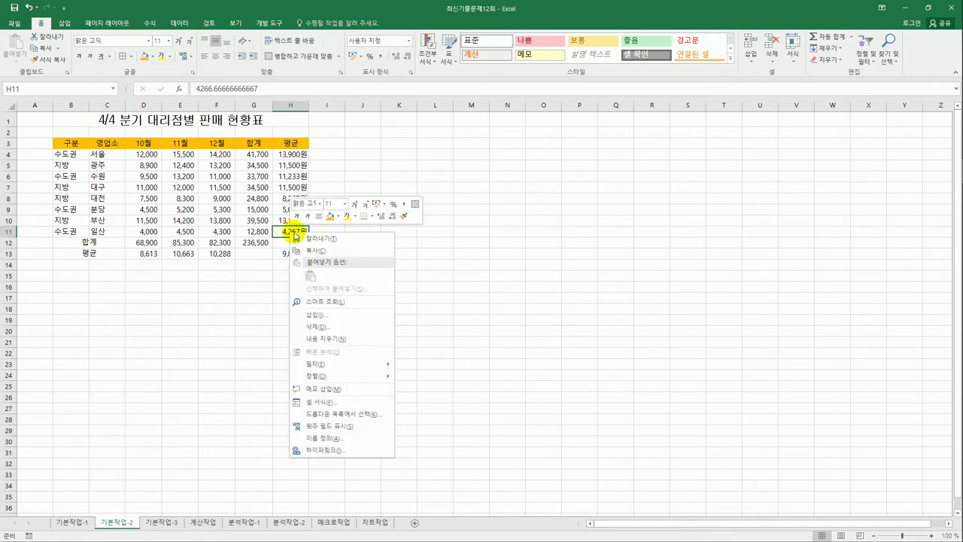
{"action": "left_click", "coordinate": [349, 391]}
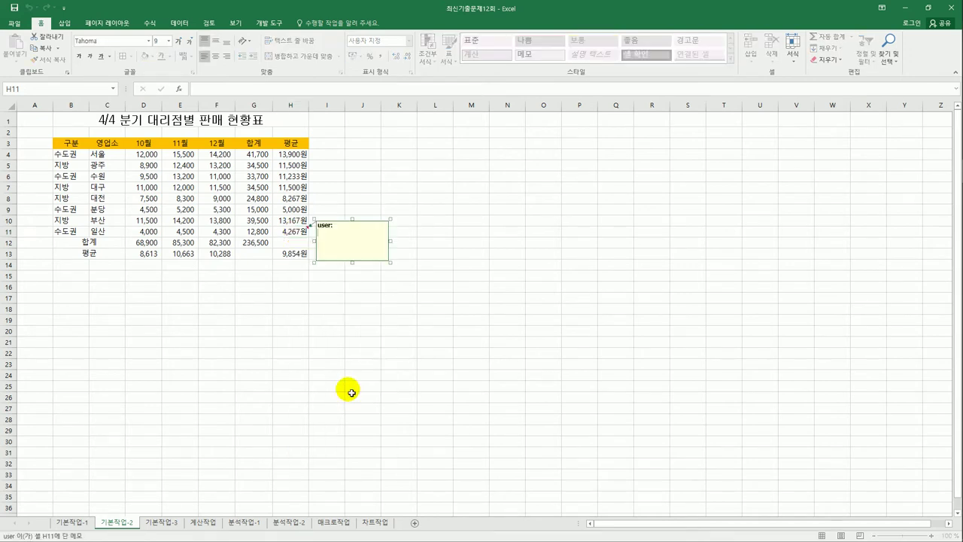
{"action": "key", "text": "ctrl+a"}
{"action": "type", "text": "초"}
{"action": "type", "text": "저 판매 영어"}
{"action": "type", "text": "ㅂ"}
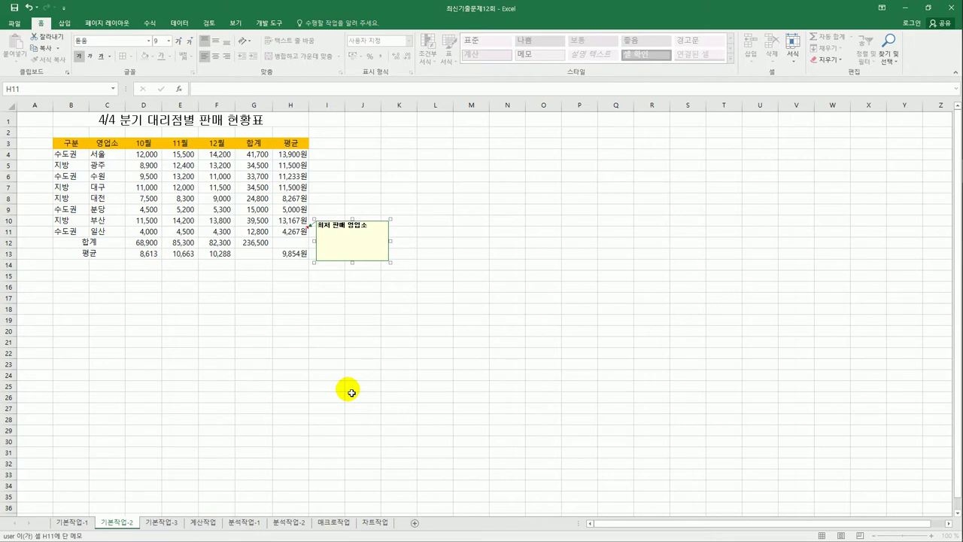
Turn on automatic sizing for the H11 memo box in its alignment settings, and return to cell H11.
{"action": "left_click", "coordinate": [379, 225]}
{"action": "right_click", "coordinate": [379, 225]}
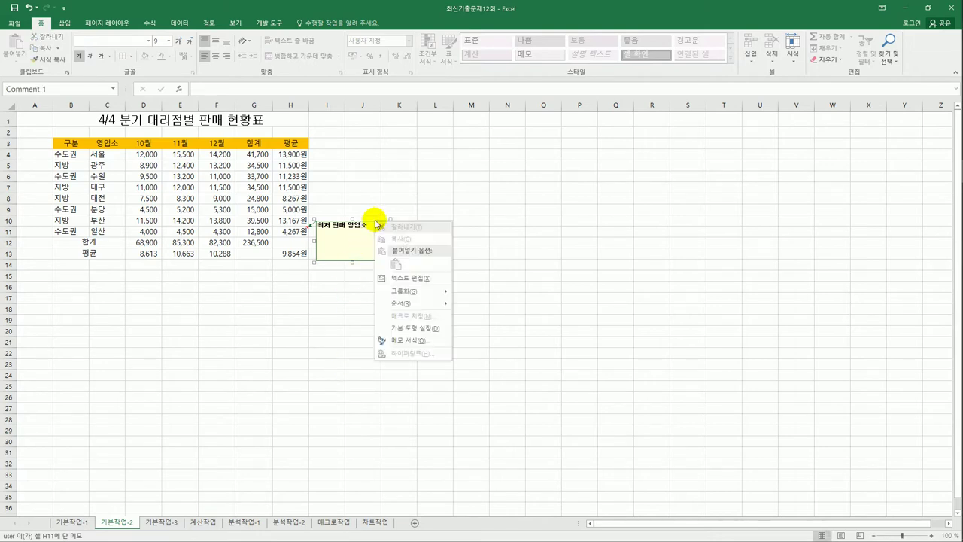
{"action": "left_click", "coordinate": [404, 341]}
{"action": "left_click", "coordinate": [456, 153]}
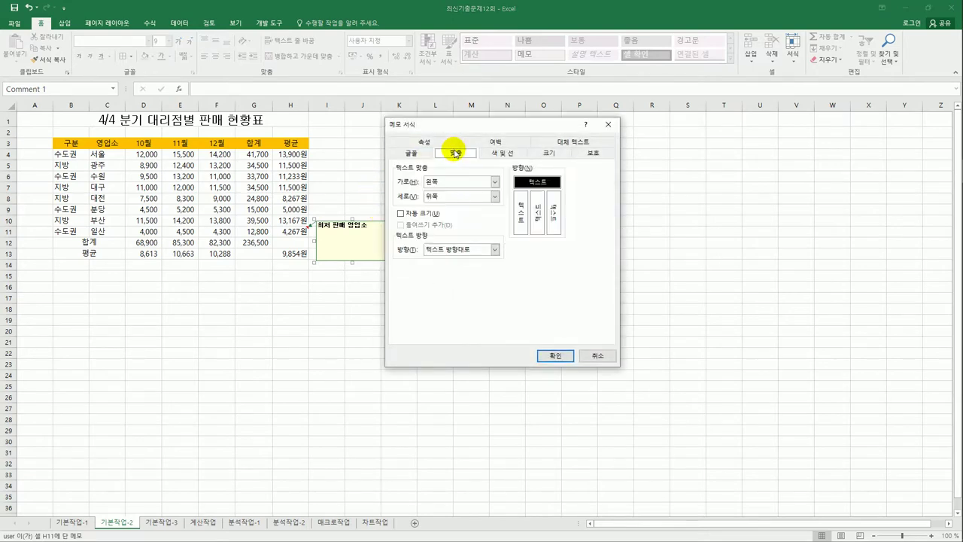
{"action": "left_click", "coordinate": [435, 216]}
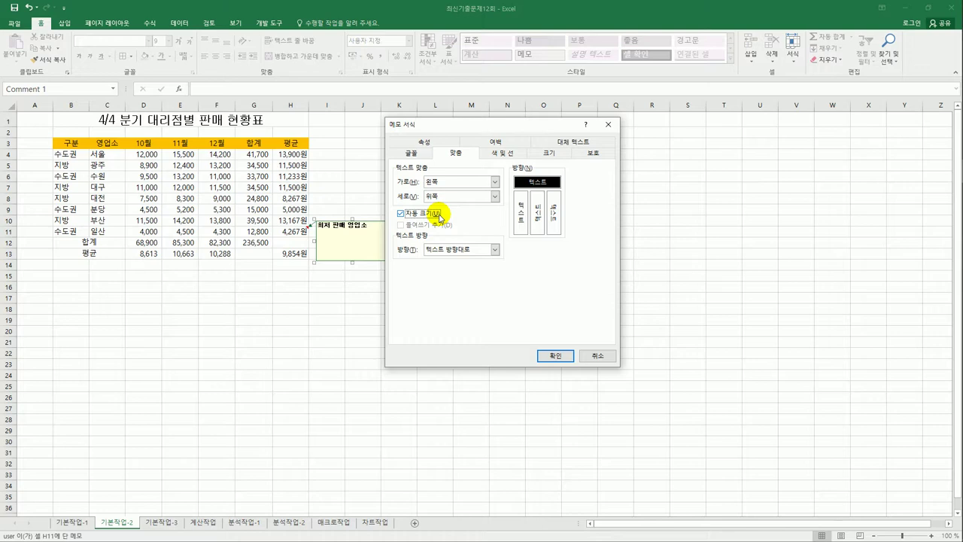
{"action": "left_click", "coordinate": [555, 355]}
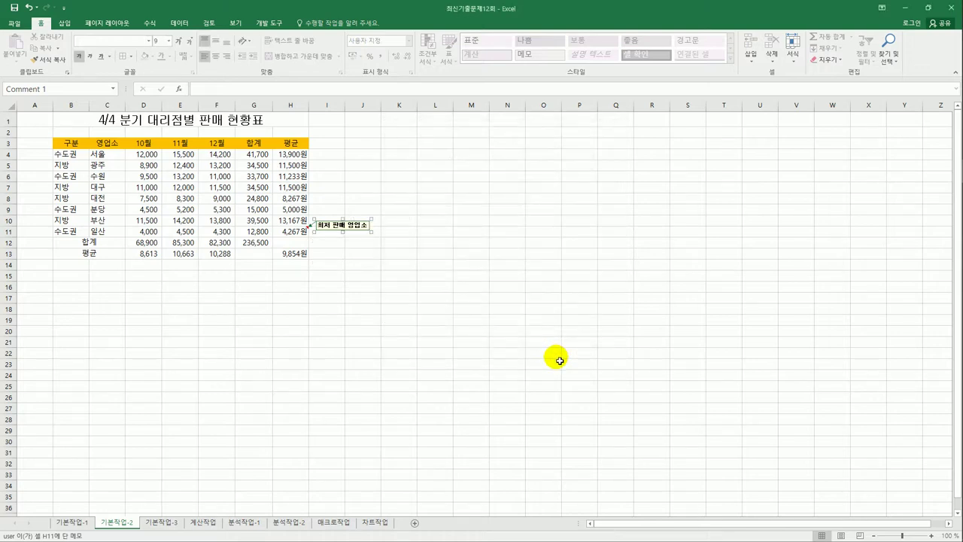
{"action": "left_click", "coordinate": [300, 234]}
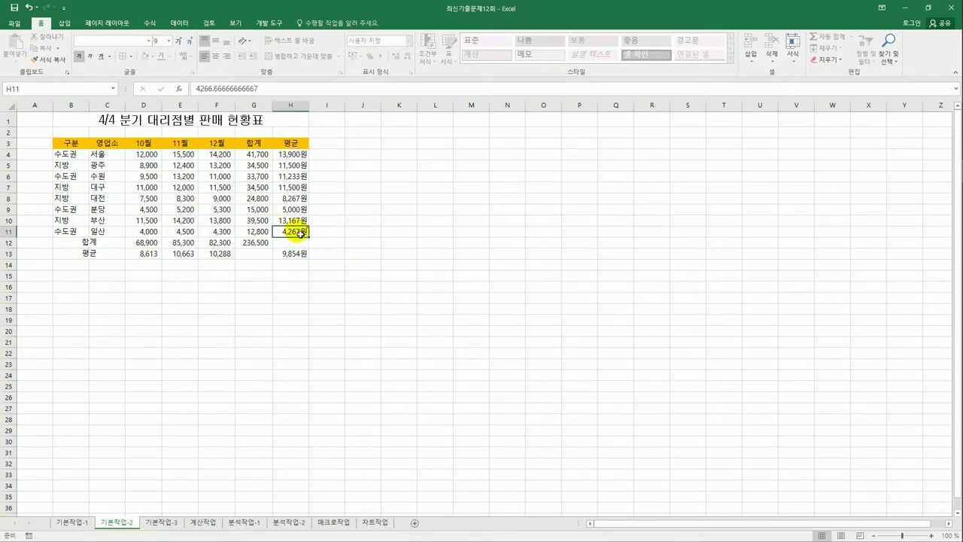
Set the memo on cell H11 to stay permanently displayed.
{"action": "right_click", "coordinate": [300, 234]}
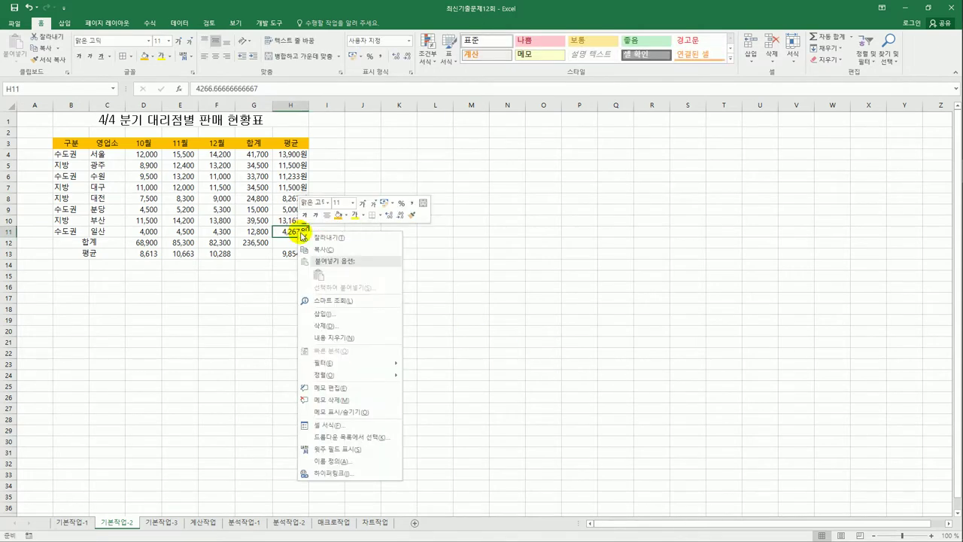
{"action": "left_click", "coordinate": [381, 412]}
{"action": "left_click", "coordinate": [442, 366]}
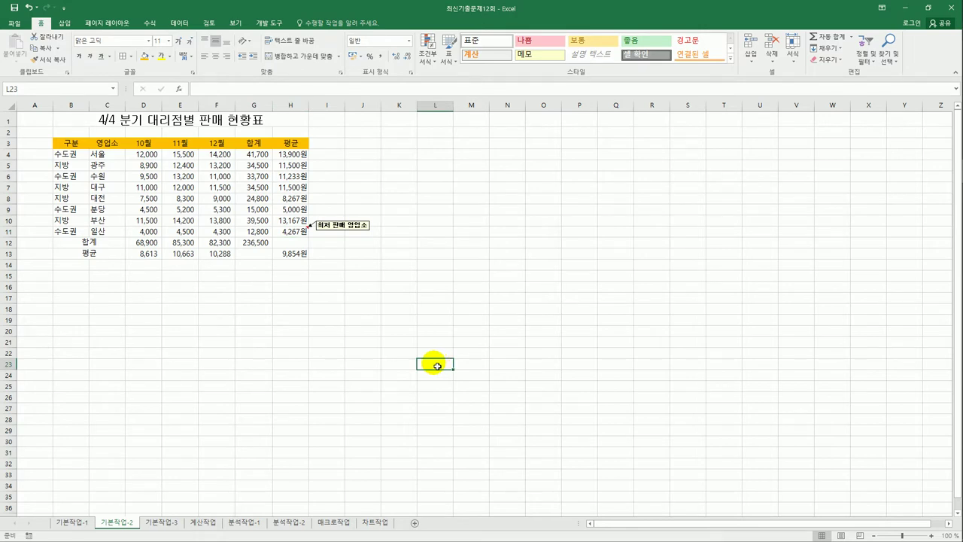
Apply all borders and a thick outside border to the table range B3:H13.
{"action": "left_click_drag", "start_coordinate": [71, 143], "coordinate": [281, 259]}
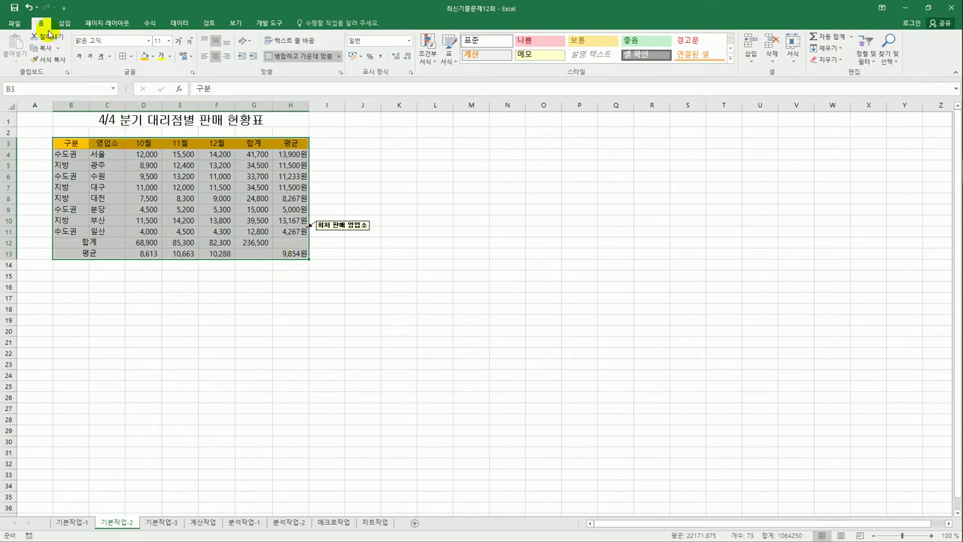
{"action": "left_click", "coordinate": [130, 56]}
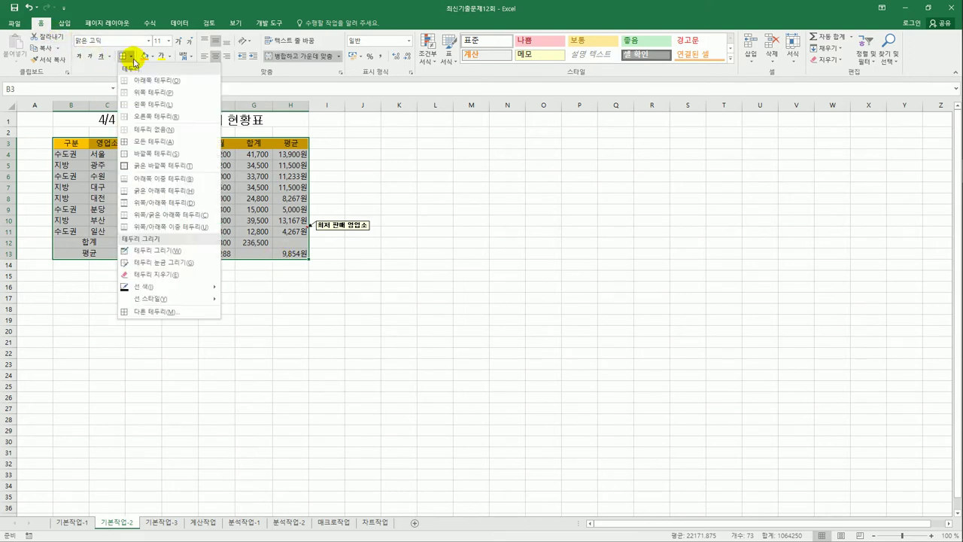
{"action": "left_click", "coordinate": [151, 141]}
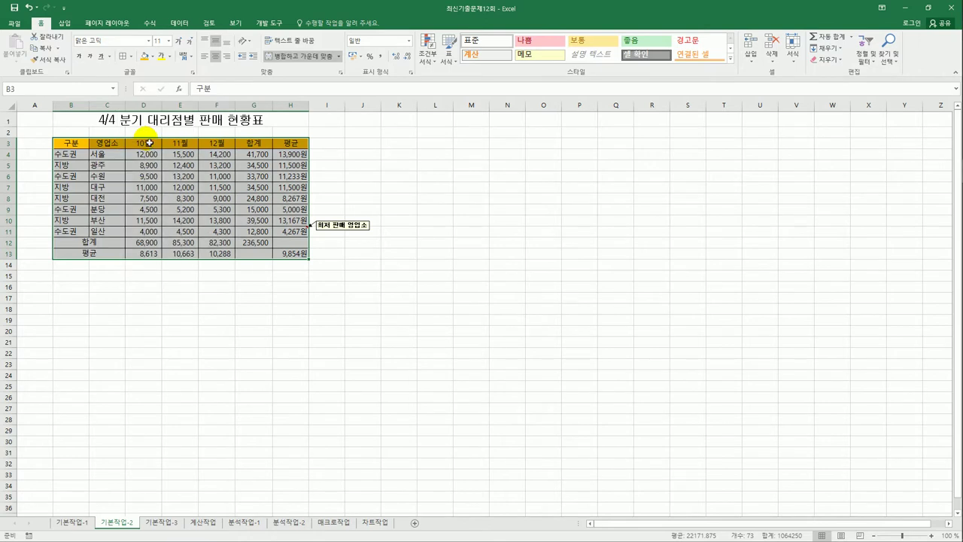
{"action": "left_click", "coordinate": [131, 56]}
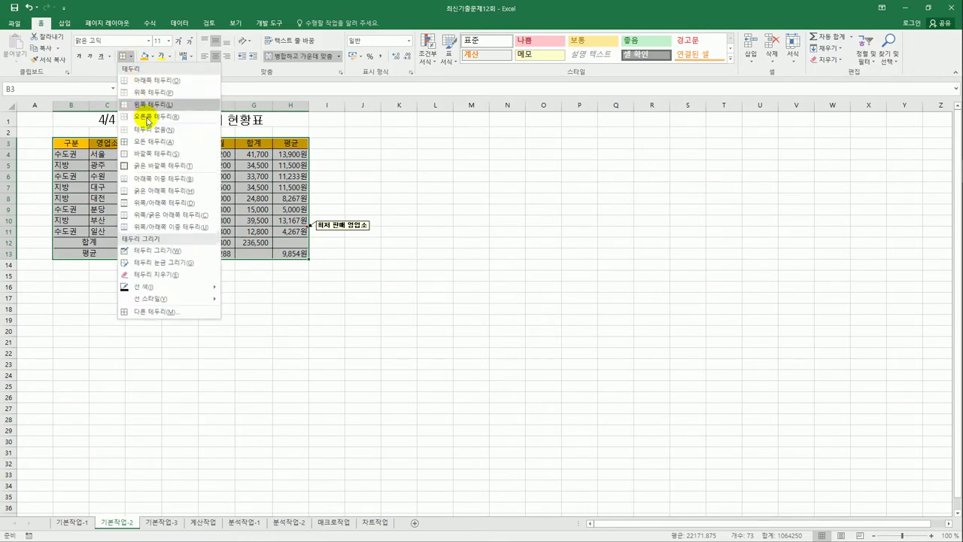
{"action": "left_click", "coordinate": [156, 166]}
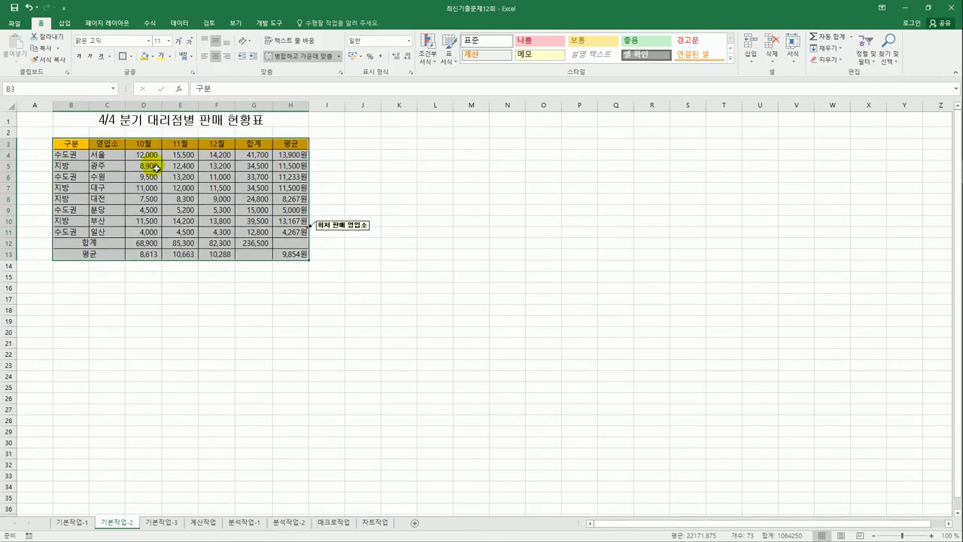
{"action": "left_click", "coordinate": [351, 312]}
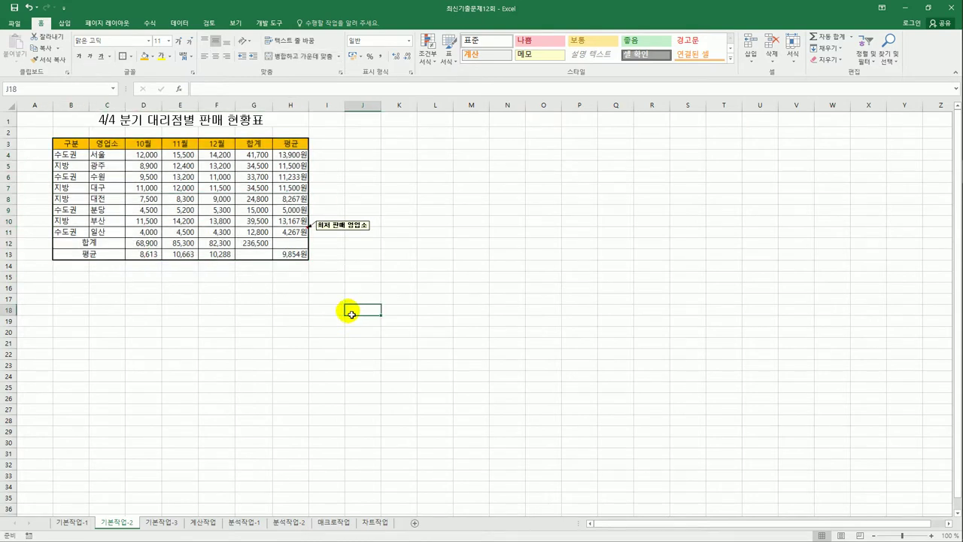
Add both diagonal borders to the empty cells G13 and H12, forming an X in each.
{"action": "left_click", "coordinate": [256, 255]}
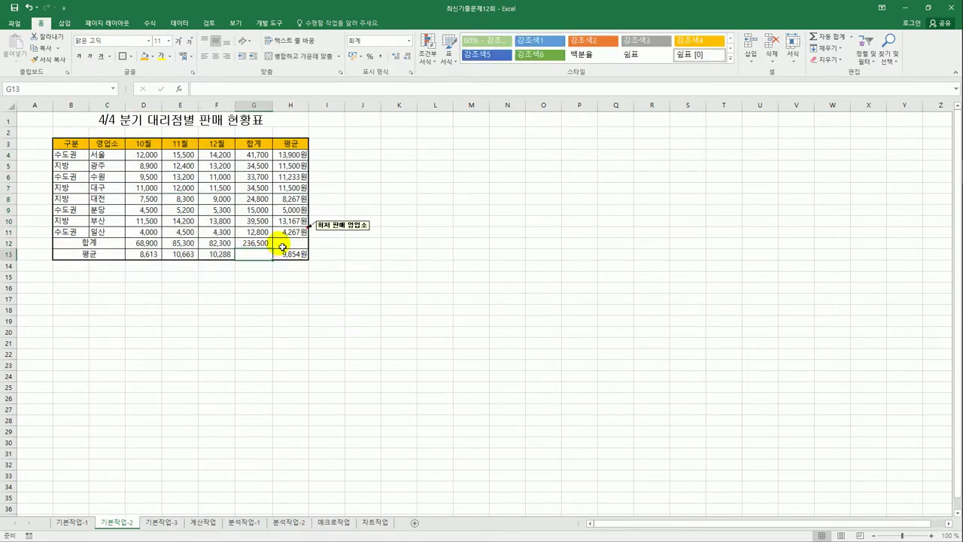
{"action": "left_click", "coordinate": [287, 245], "text": "ctrl"}
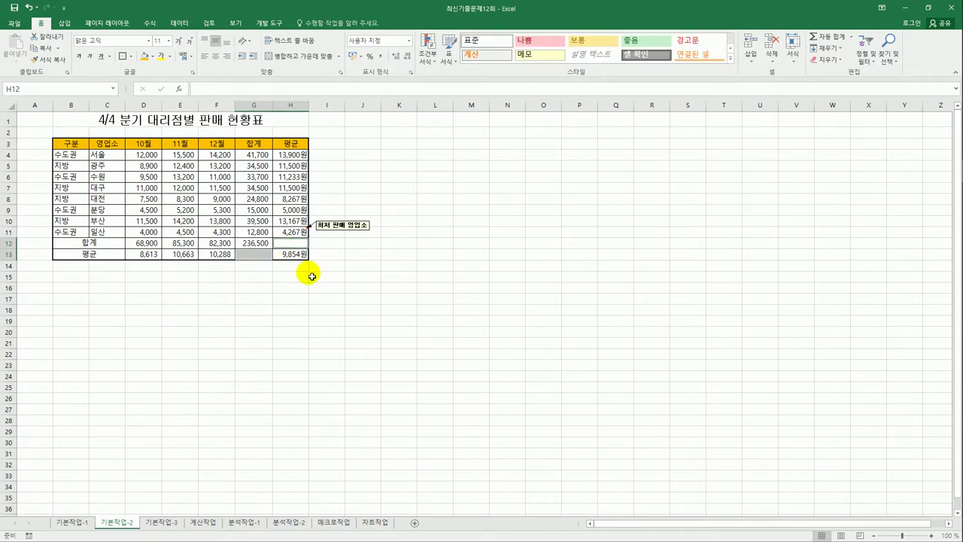
{"action": "right_click", "coordinate": [294, 248]}
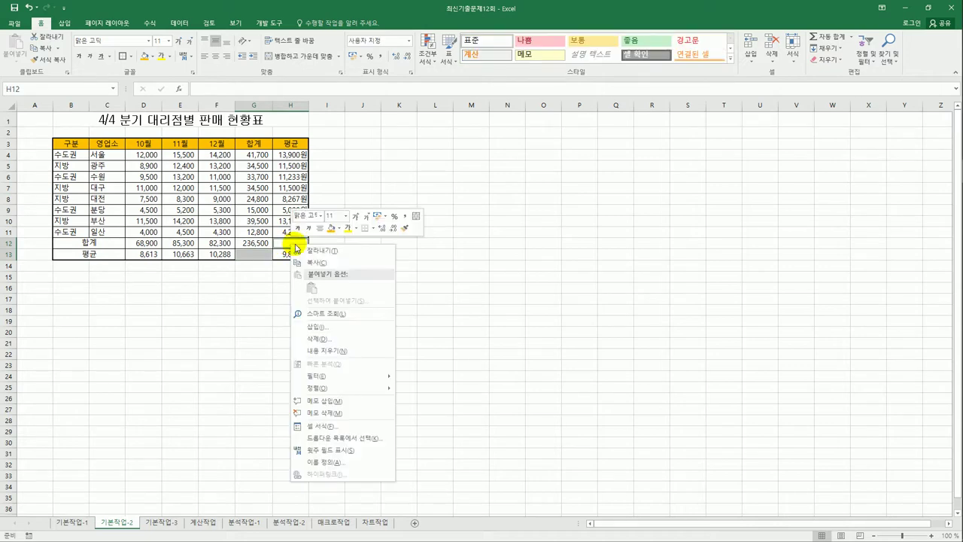
{"action": "left_click", "coordinate": [351, 414]}
{"action": "left_click_drag", "start_coordinate": [335, 280], "coordinate": [524, 151]}
{"action": "left_click", "coordinate": [511, 163]}
{"action": "left_click", "coordinate": [492, 299]}
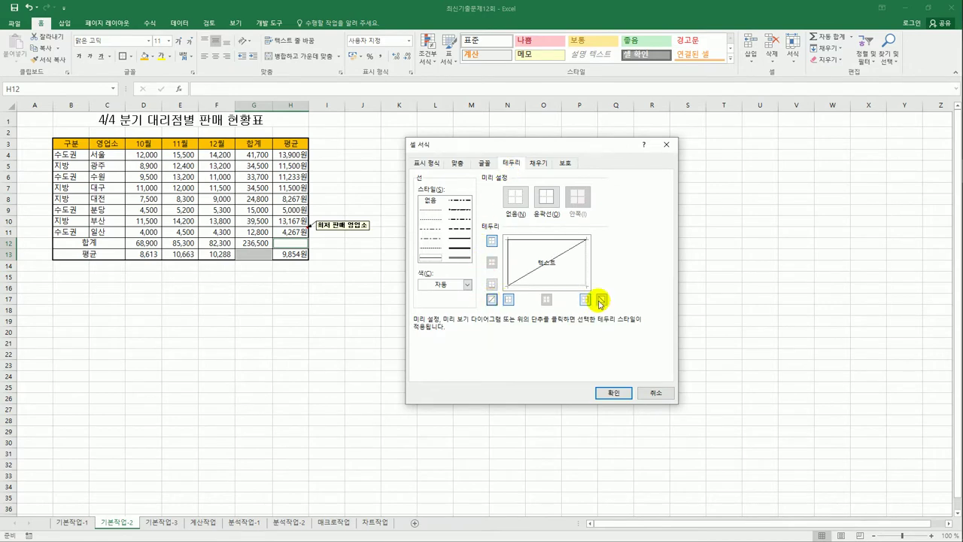
{"action": "left_click", "coordinate": [602, 299]}
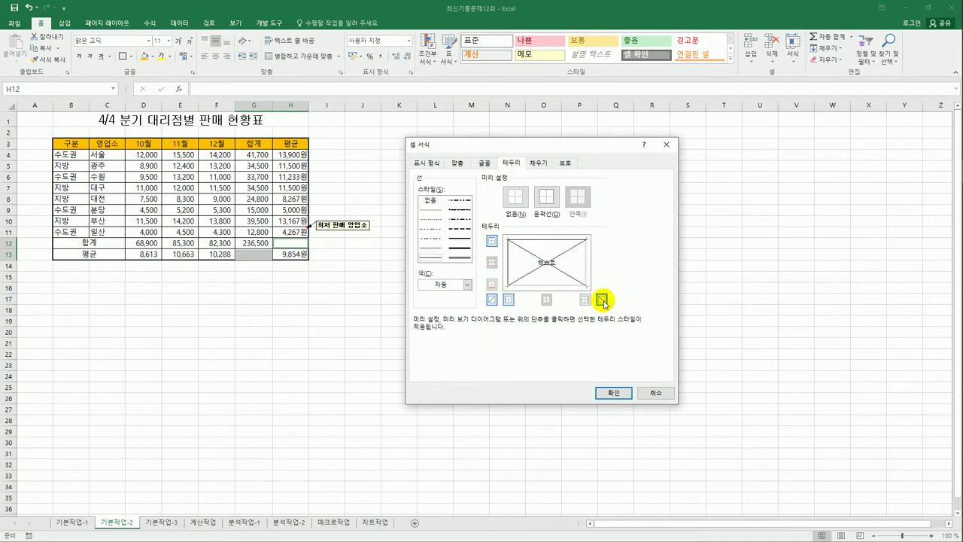
{"action": "left_click", "coordinate": [614, 391]}
{"action": "left_click", "coordinate": [600, 388]}
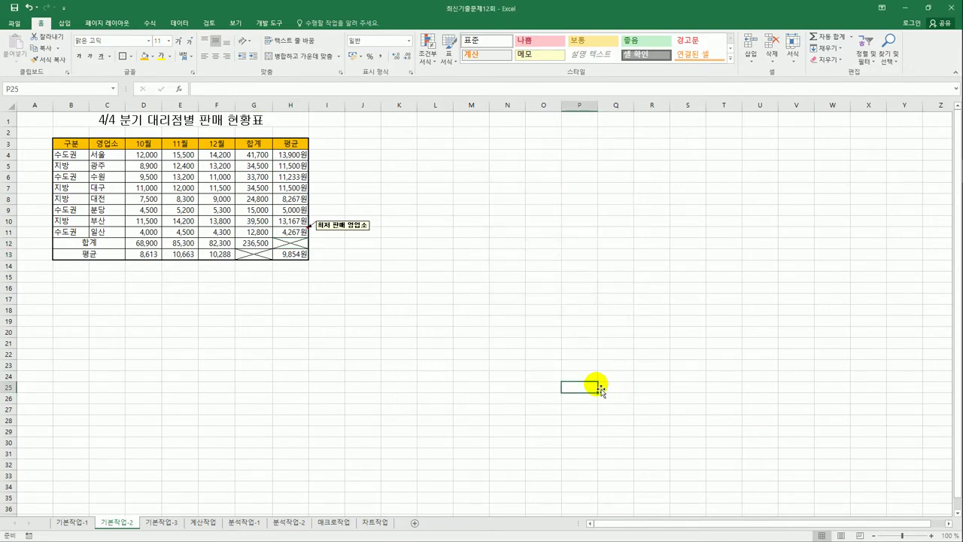
On the 기본작업-3 sheet, start a new formula-based conditional formatting rule for the data range A4:I15.
{"action": "left_click", "coordinate": [160, 521]}
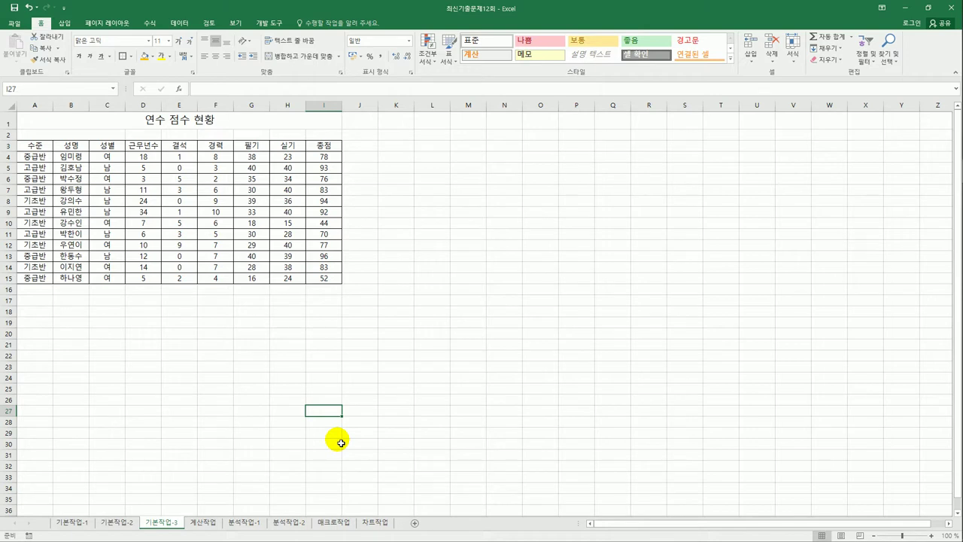
{"action": "left_click", "coordinate": [31, 159]}
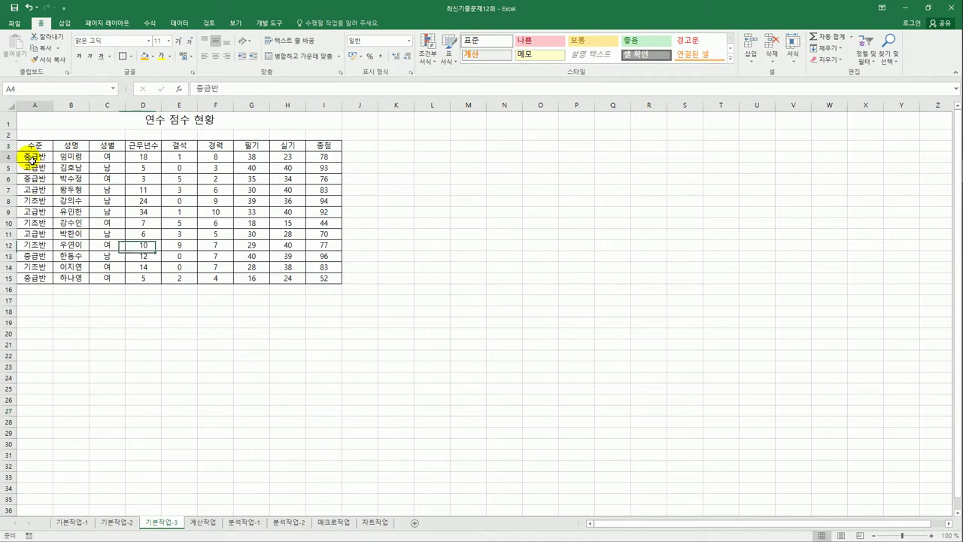
{"action": "left_click_drag", "start_coordinate": [31, 160], "coordinate": [326, 279]}
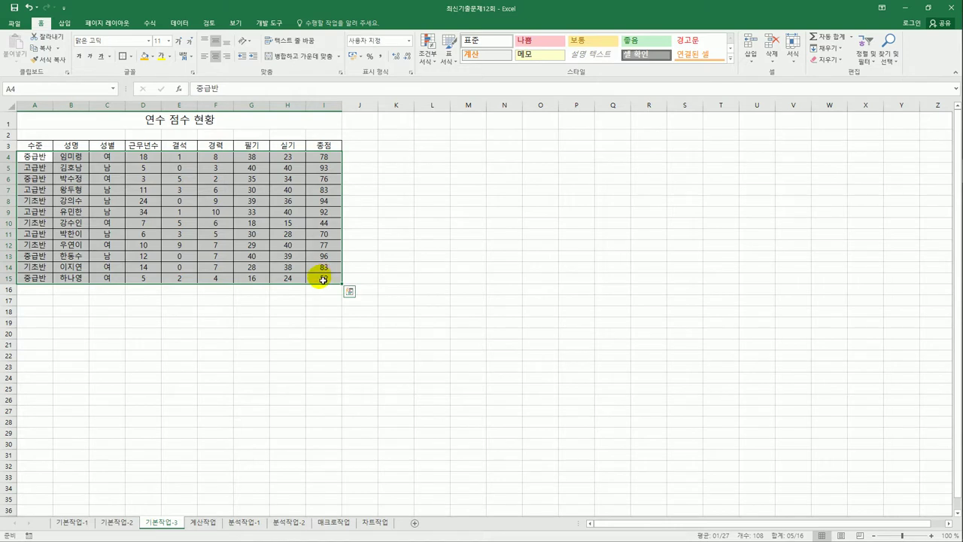
{"action": "left_click", "coordinate": [425, 56]}
{"action": "left_click", "coordinate": [463, 187]}
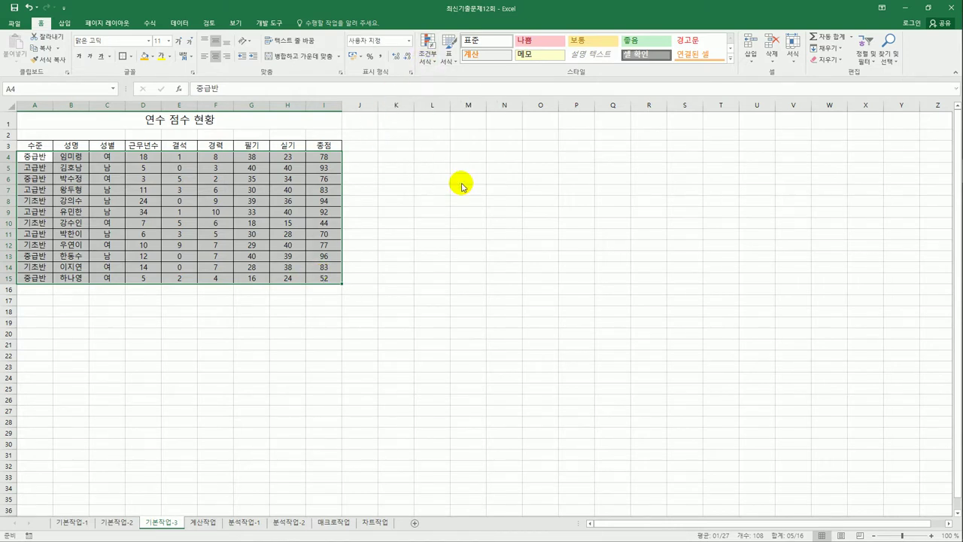
{"action": "left_click", "coordinate": [452, 237]}
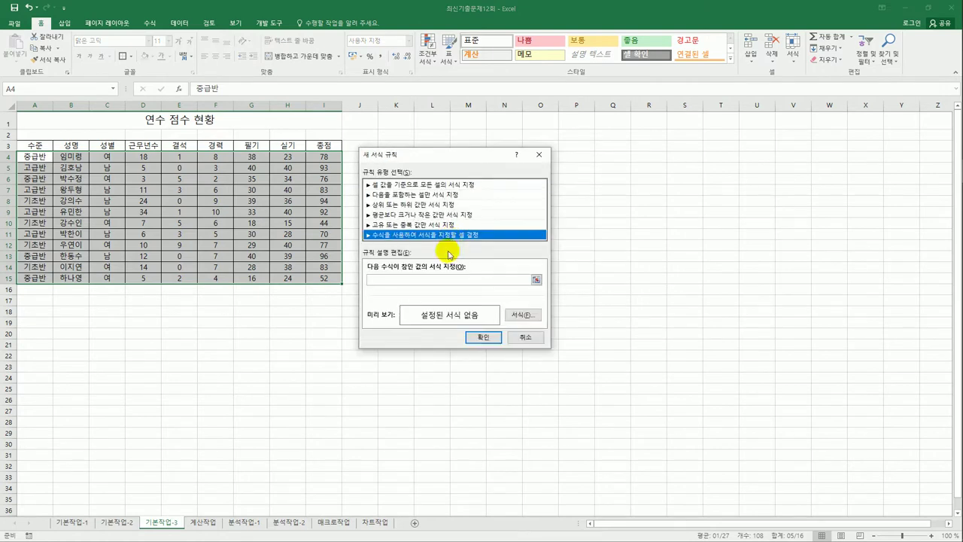
Enter the rule formula =and($C4="여",$I4>=70), with the columns absolute and the rows relative.
{"action": "left_click", "coordinate": [449, 280]}
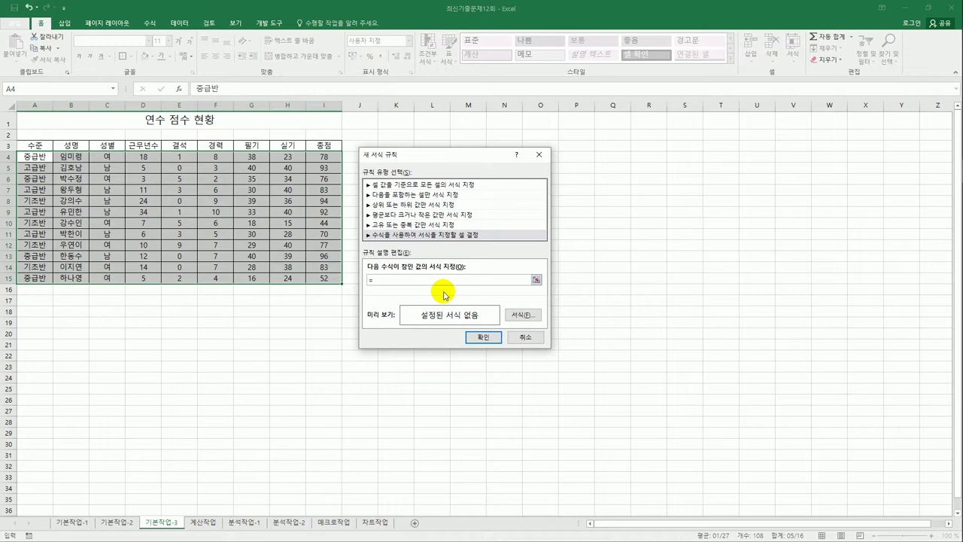
{"action": "type", "text": "ㅁ"}
{"action": "type", "text": "and("}
{"action": "left_click", "coordinate": [108, 157]}
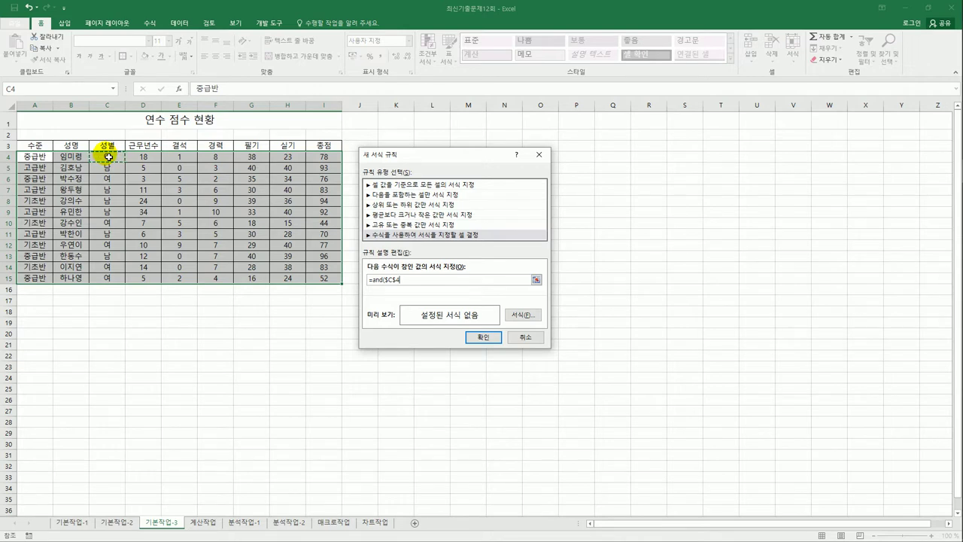
{"action": "key", "text": "F4"}
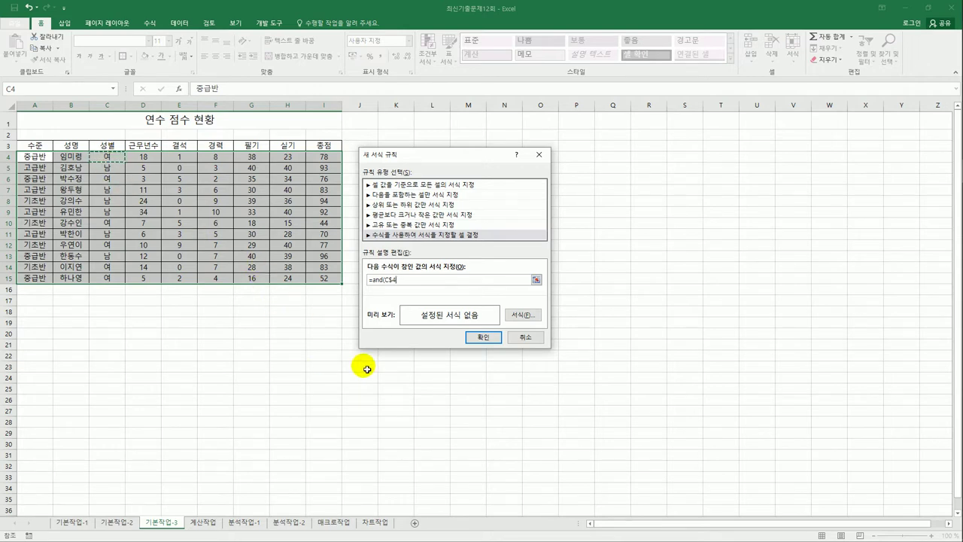
{"action": "key", "text": "F4"}
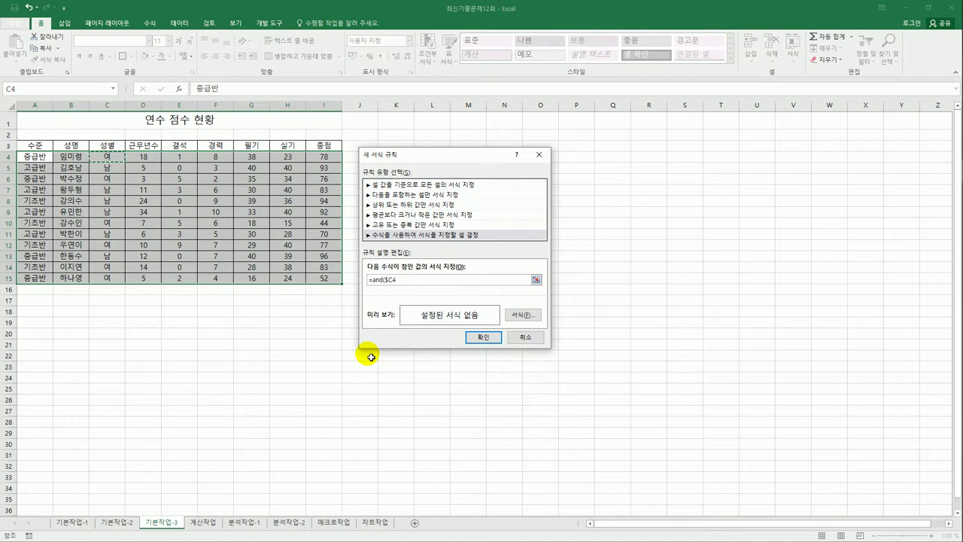
{"action": "type", "text": "=\"여\","}
{"action": "left_click", "coordinate": [324, 158]}
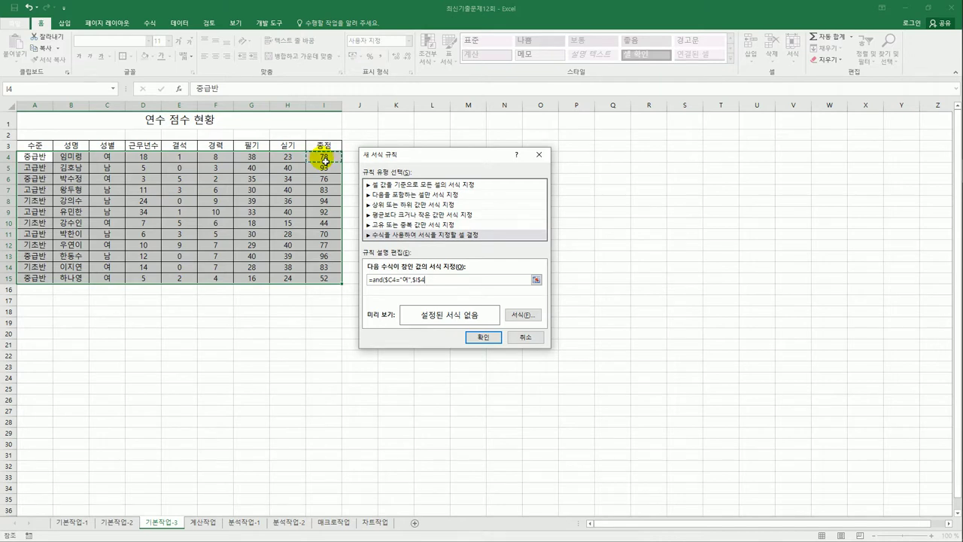
{"action": "key", "text": "F4"}
{"action": "key", "text": "F4"}
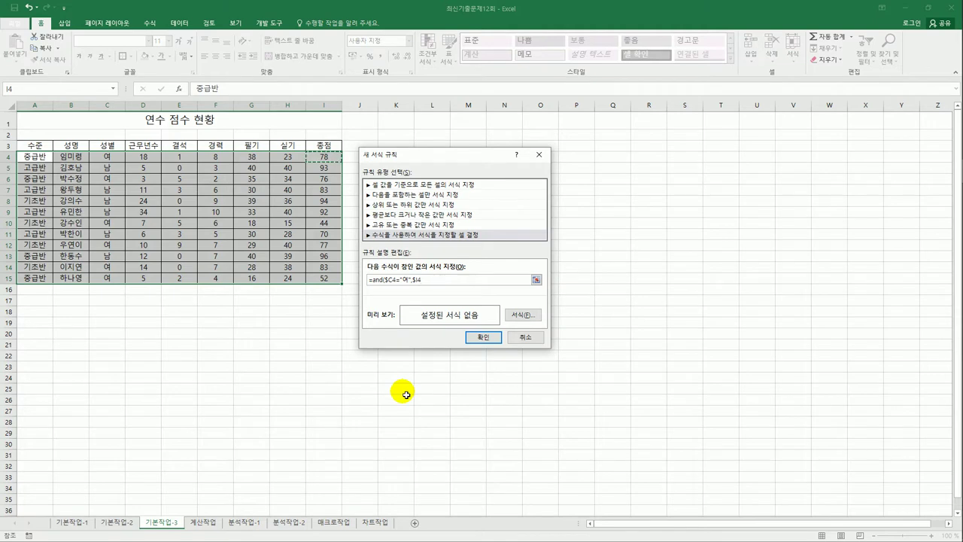
{"action": "type", "text": ">=70"}
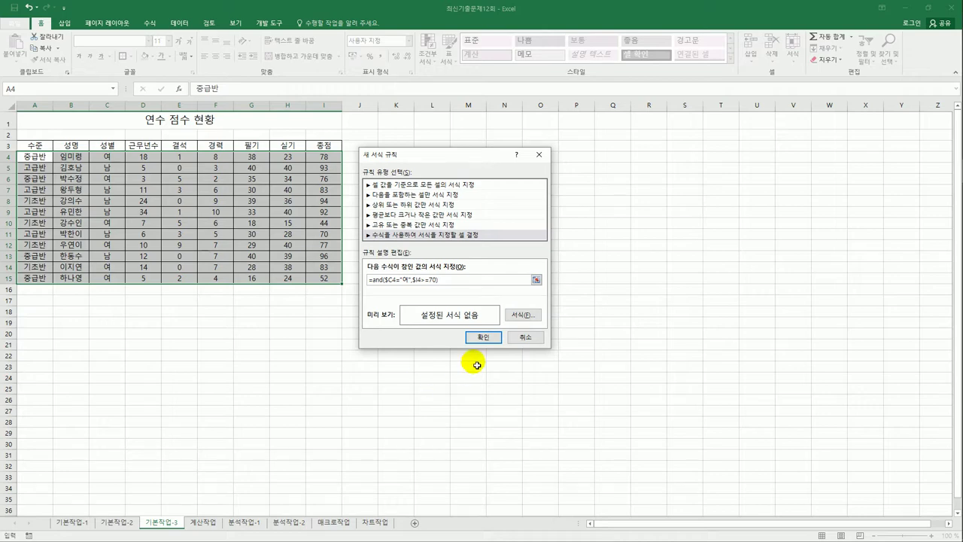
Set the rule's font color to standard blue and apply the conditional formatting rule.
{"action": "left_click", "coordinate": [523, 314]}
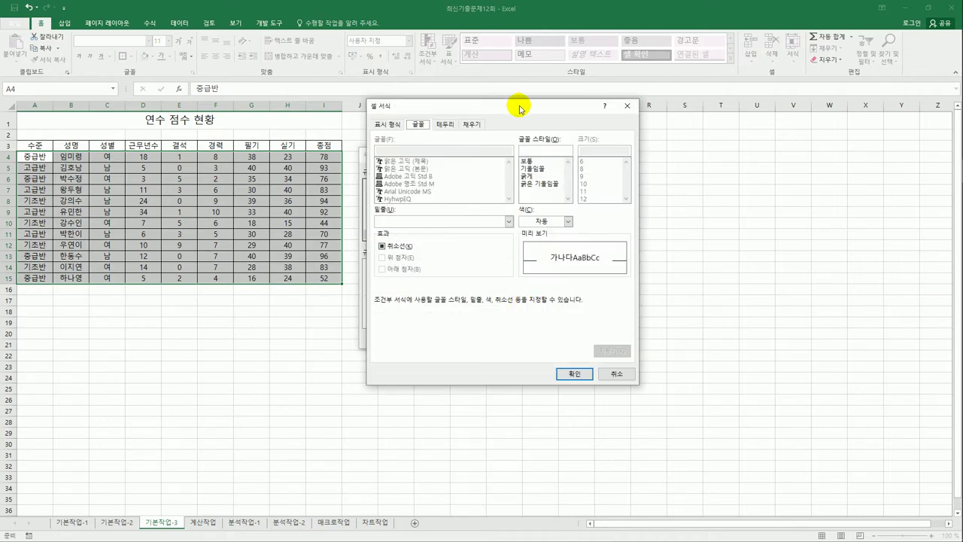
{"action": "left_click_drag", "start_coordinate": [516, 103], "coordinate": [638, 172]}
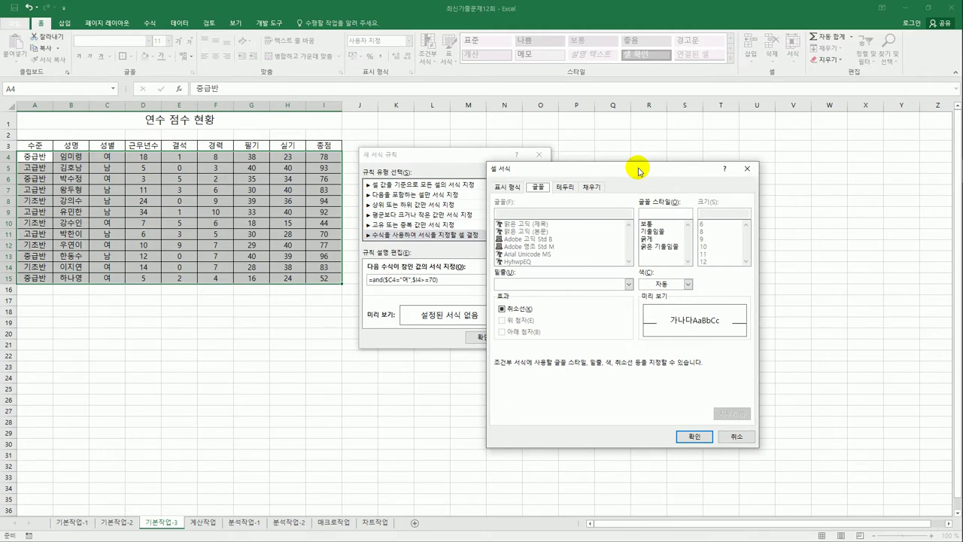
{"action": "left_click", "coordinate": [688, 284]}
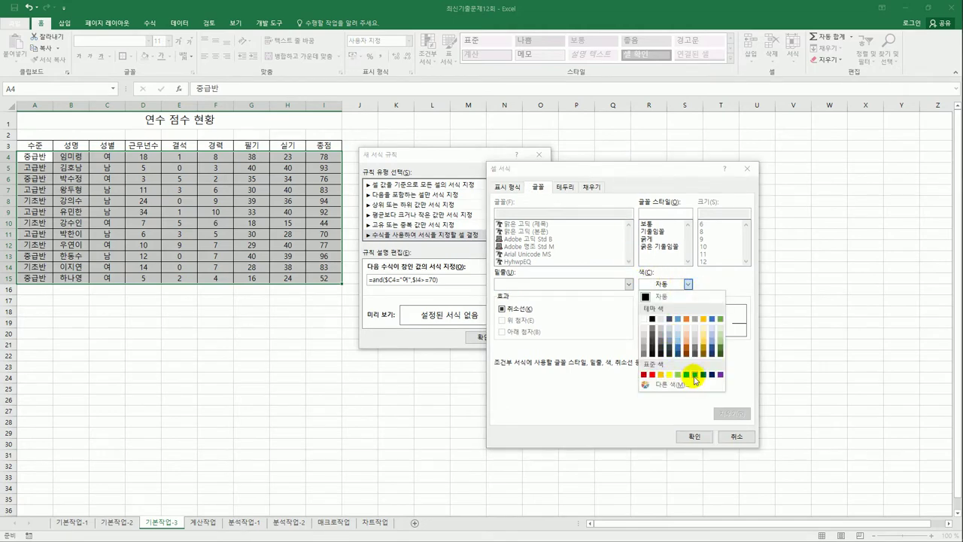
{"action": "left_click", "coordinate": [703, 375]}
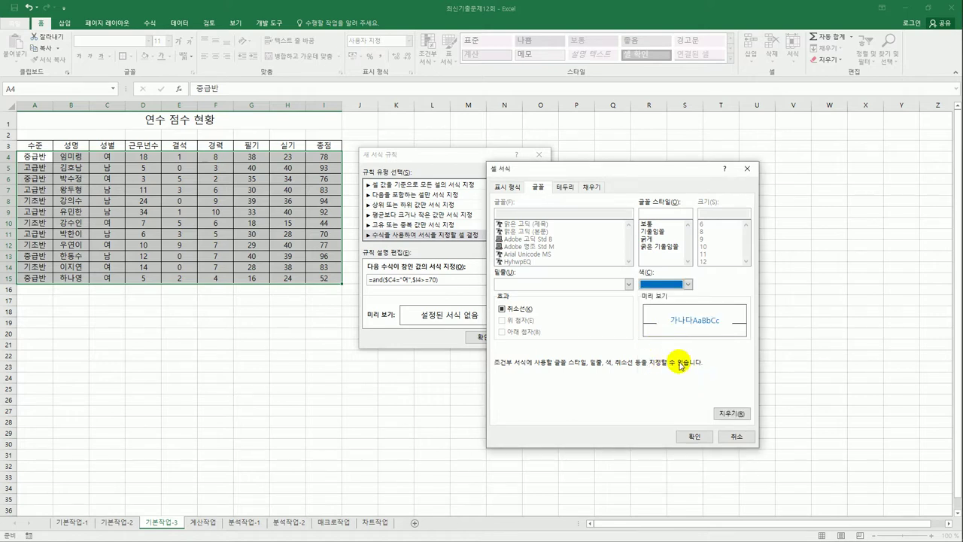
{"action": "left_click", "coordinate": [685, 438]}
{"action": "left_click", "coordinate": [486, 338]}
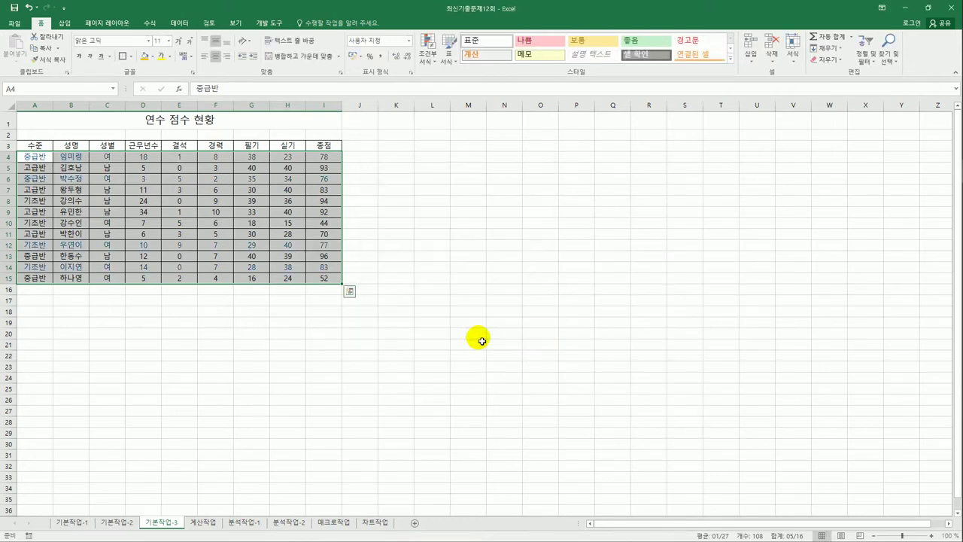
{"action": "left_click", "coordinate": [107, 156]}
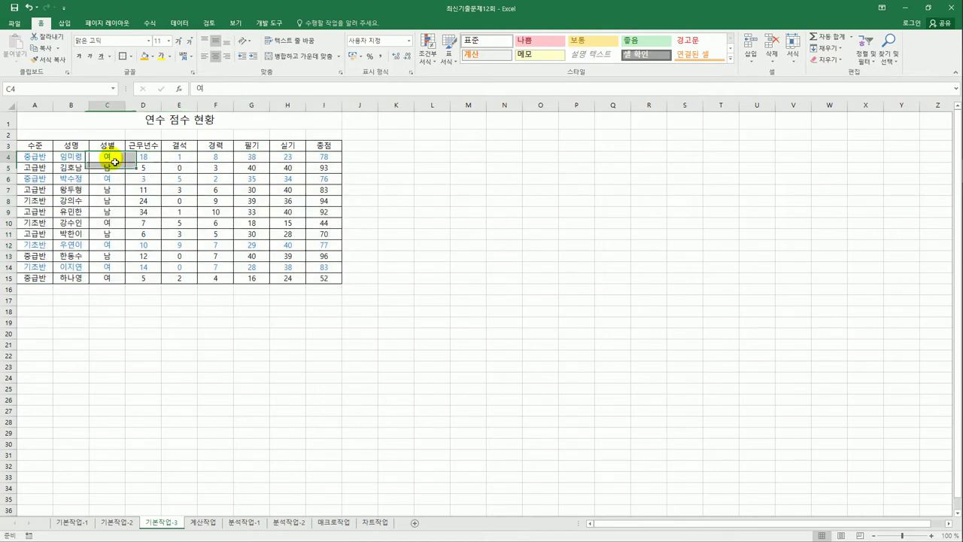
{"action": "left_click", "coordinate": [322, 156]}
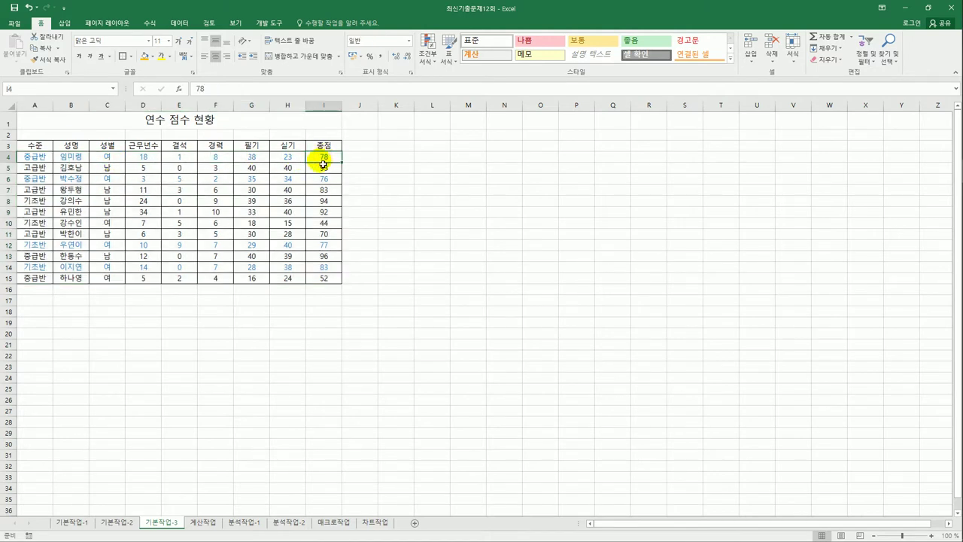
Switch to the 계산작업 sheet and show its tables from column A.
{"action": "left_click", "coordinate": [203, 523]}
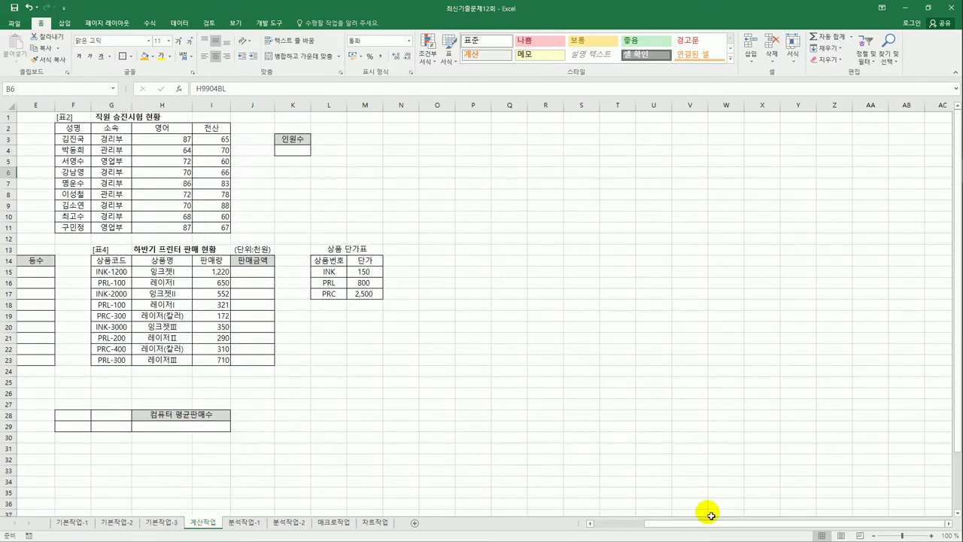
{"action": "left_click_drag", "start_coordinate": [706, 527], "coordinate": [630, 520]}
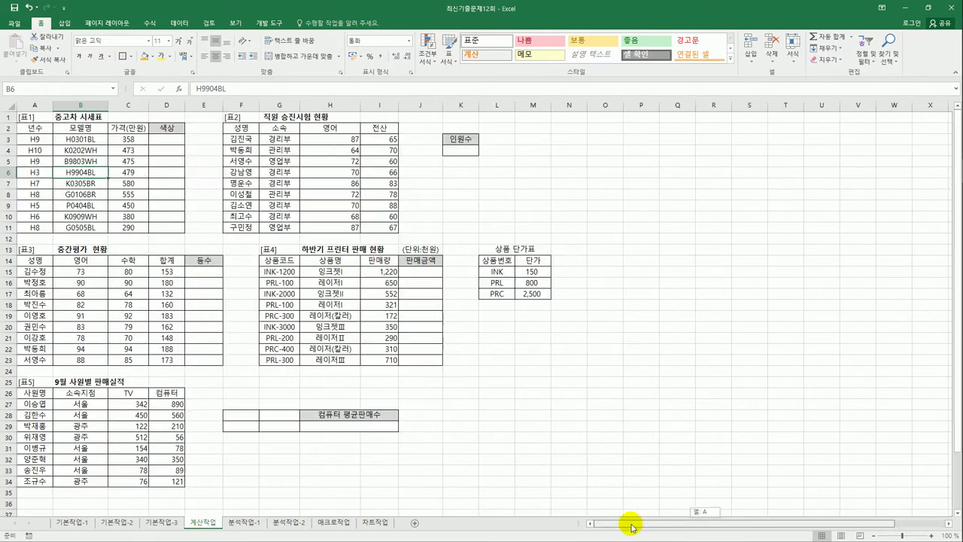
Enter =RIGHT(B3,2) in the first 색상 cell D3 of 표1 and fill the formula down to D11.
{"action": "left_click", "coordinate": [169, 141]}
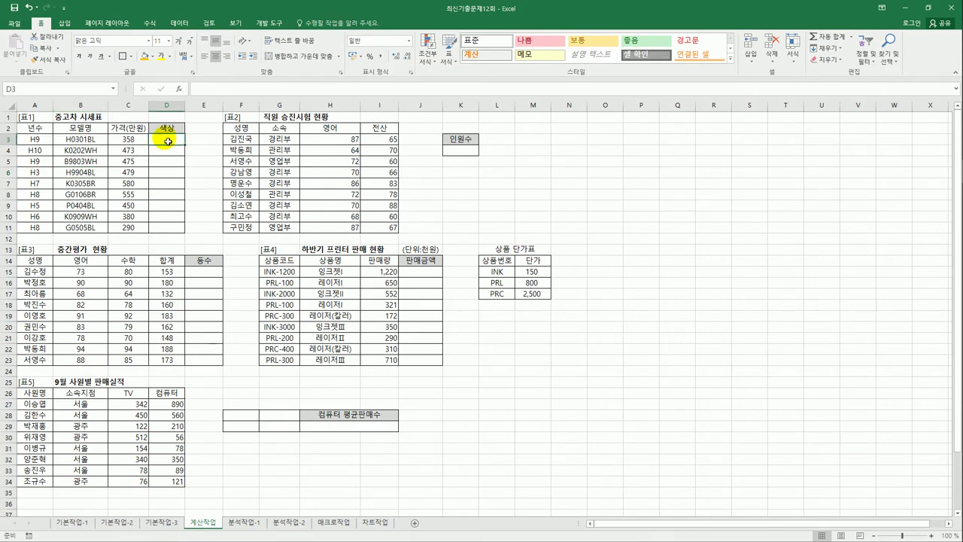
{"action": "left_click", "coordinate": [99, 142]}
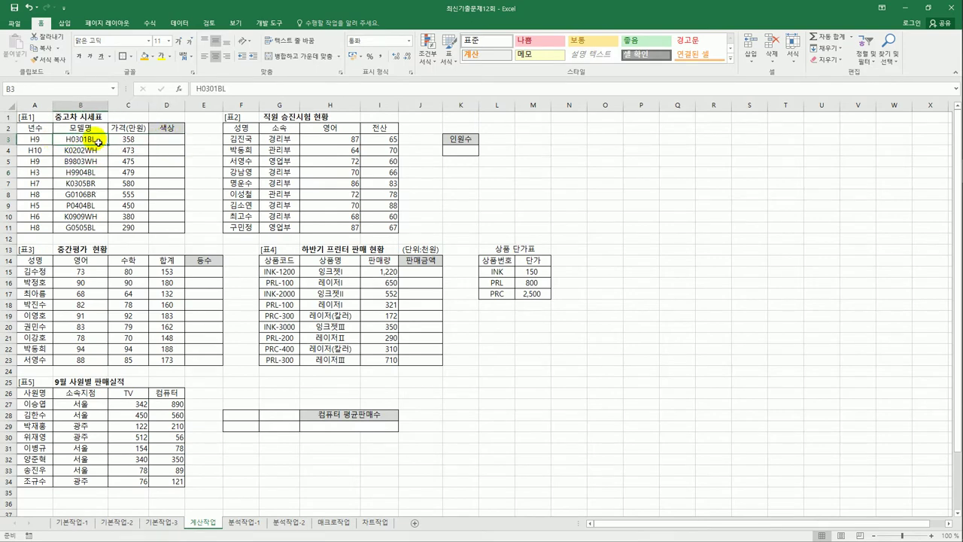
{"action": "left_click", "coordinate": [170, 140]}
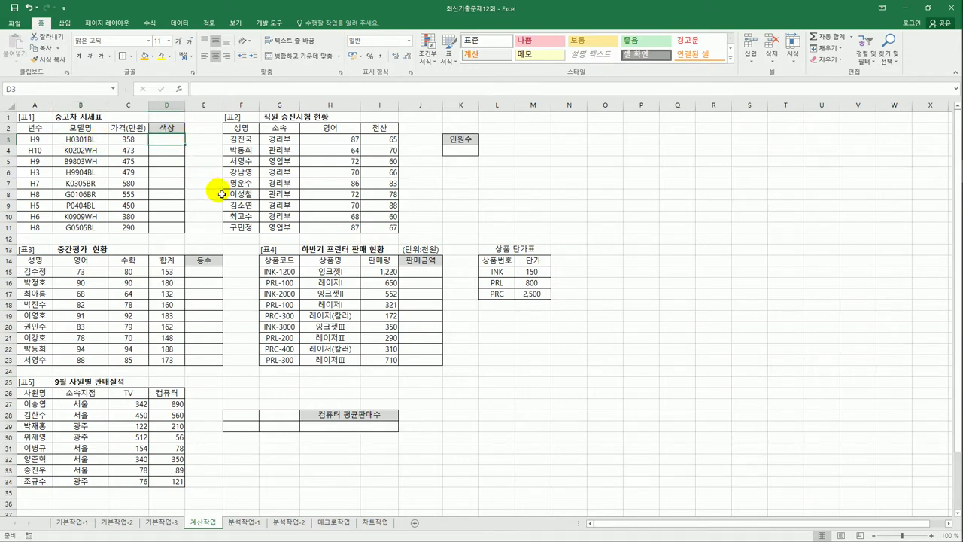
{"action": "type", "text": "="}
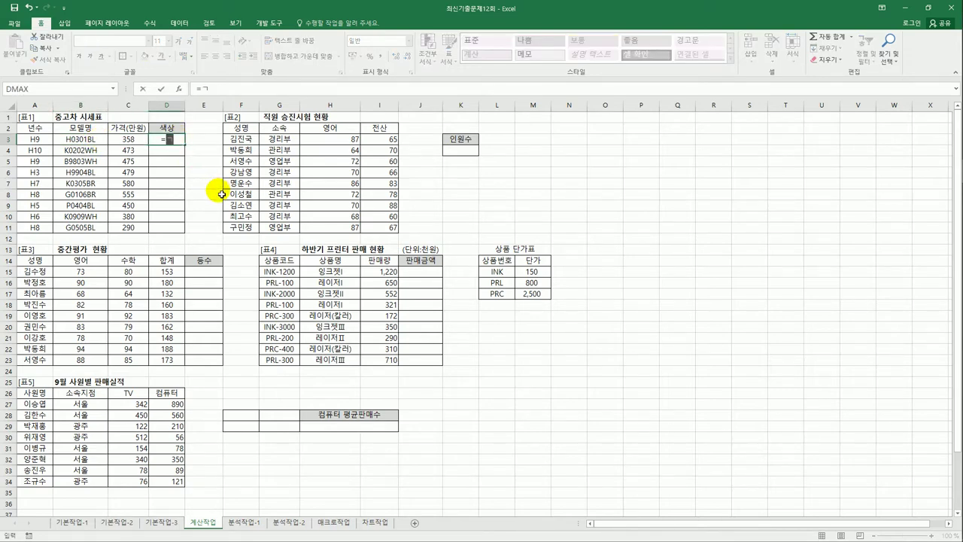
{"action": "type", "text": "ri"}
{"action": "key", "text": "Tab"}
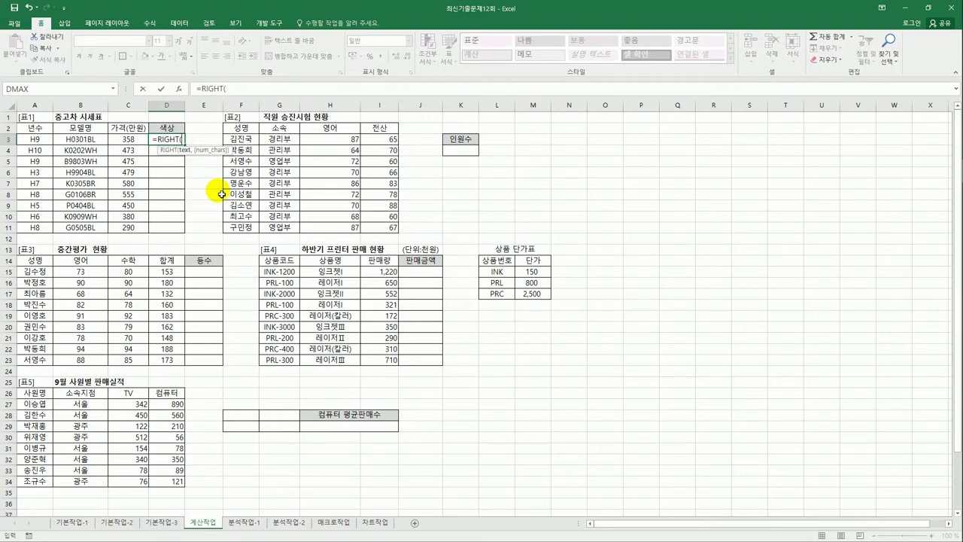
{"action": "left_click", "coordinate": [87, 141]}
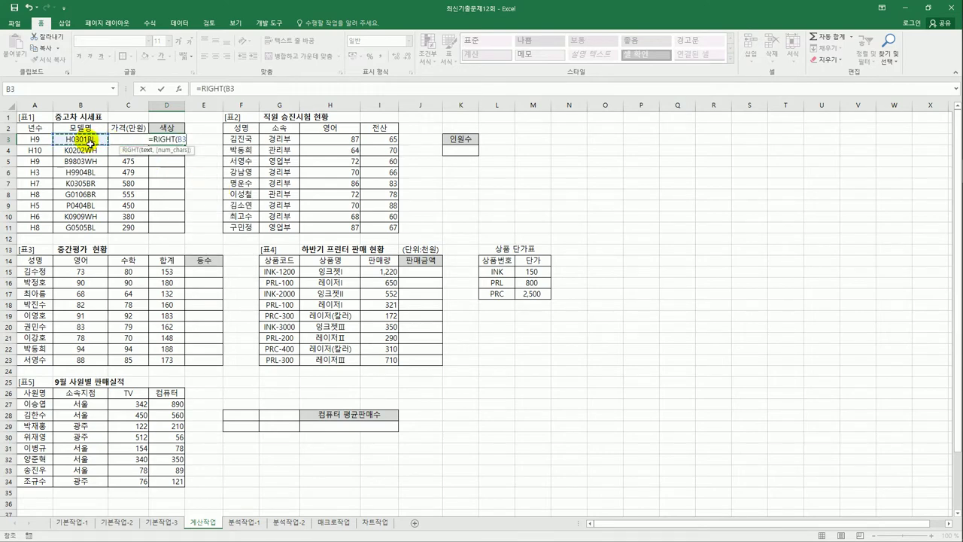
{"action": "type", "text": ",2)"}
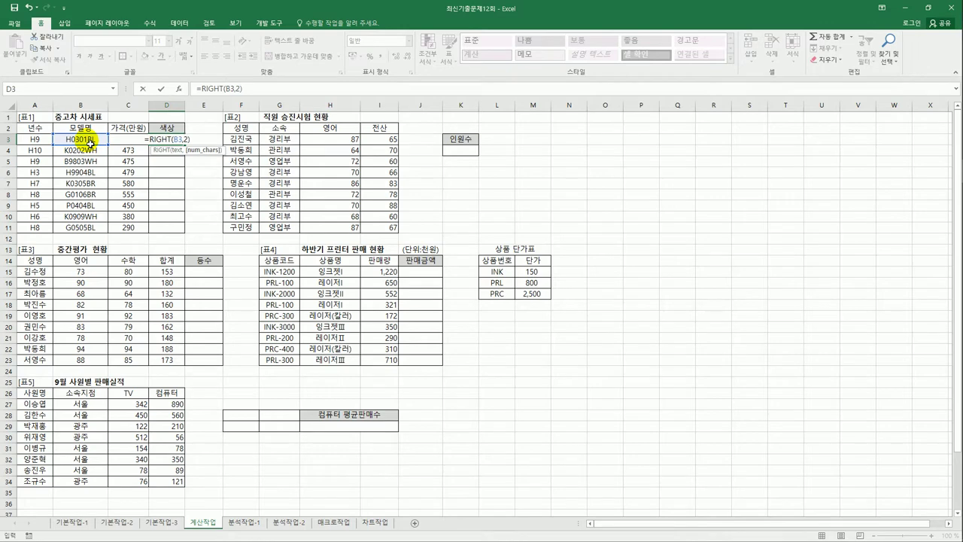
{"action": "key", "text": "Return"}
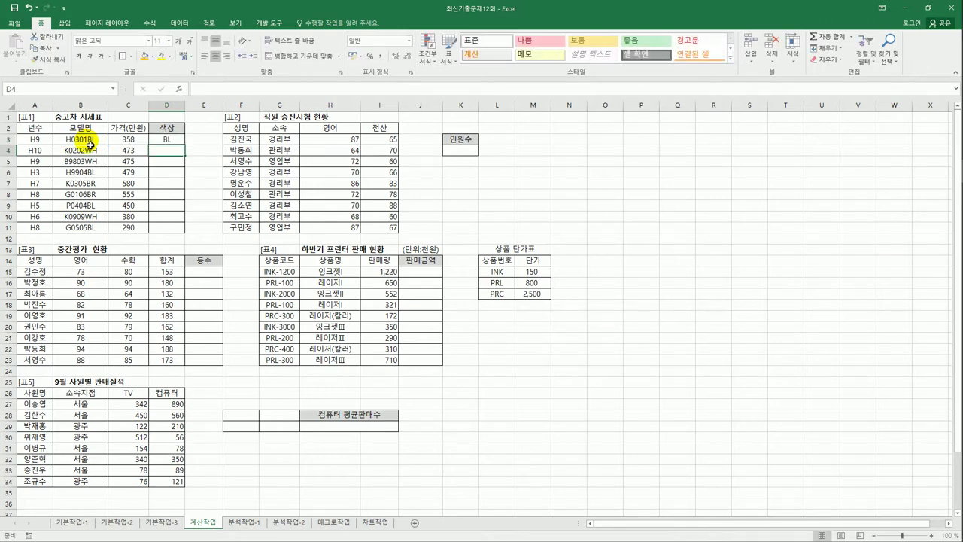
{"action": "left_click", "coordinate": [167, 140]}
{"action": "left_click_drag", "start_coordinate": [184, 144], "coordinate": [185, 238]}
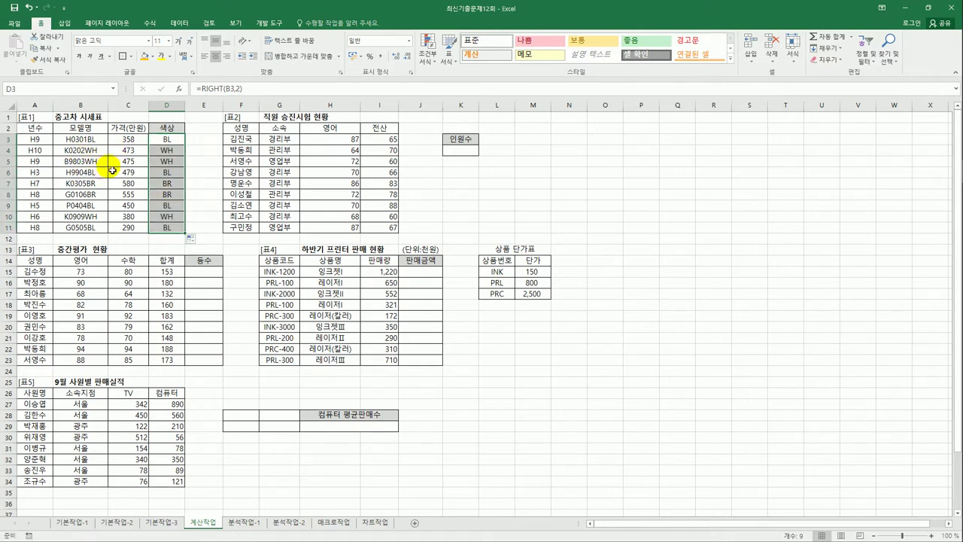
Wrap D3's RIGHT formula in an IF that tests for "BR" and returns "갈색" when true.
{"action": "left_click", "coordinate": [164, 140]}
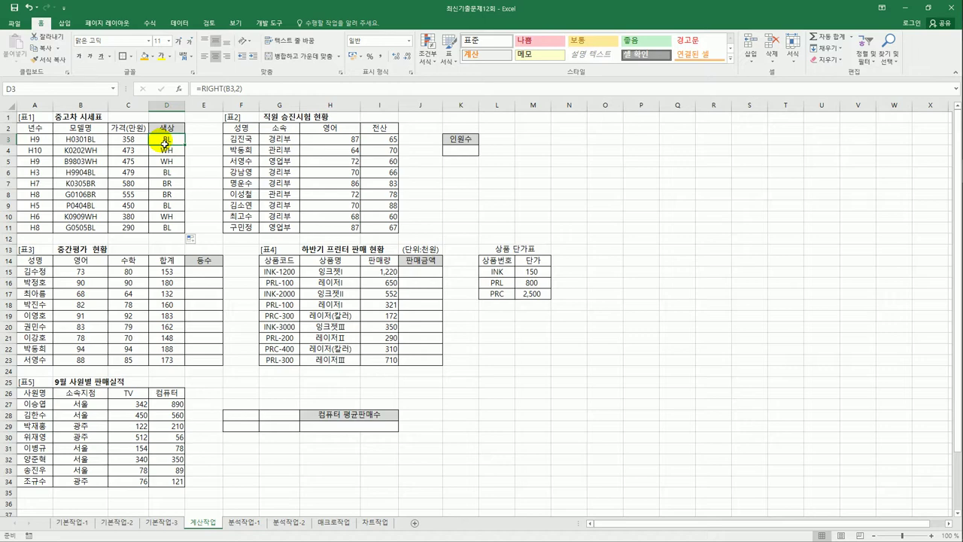
{"action": "left_click", "coordinate": [198, 89]}
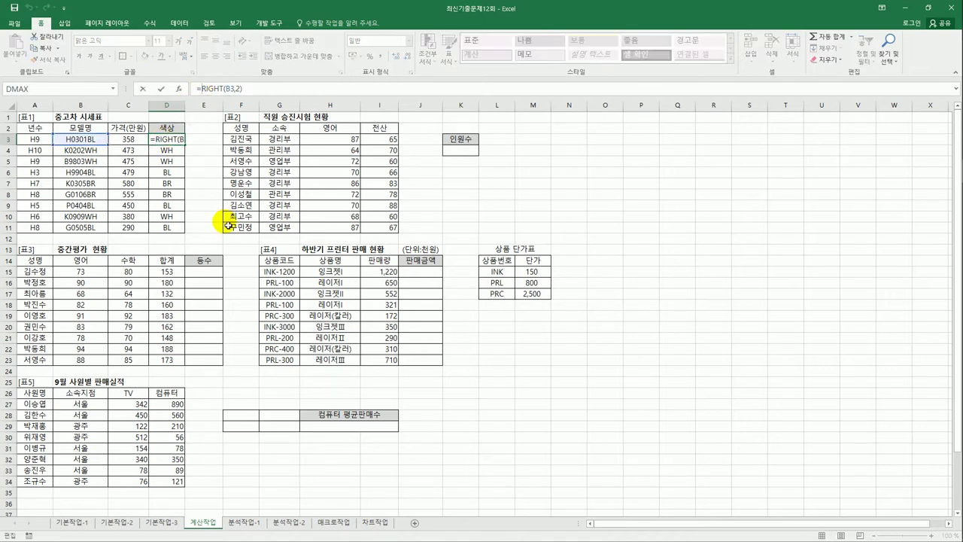
{"action": "type", "text": "IF("}
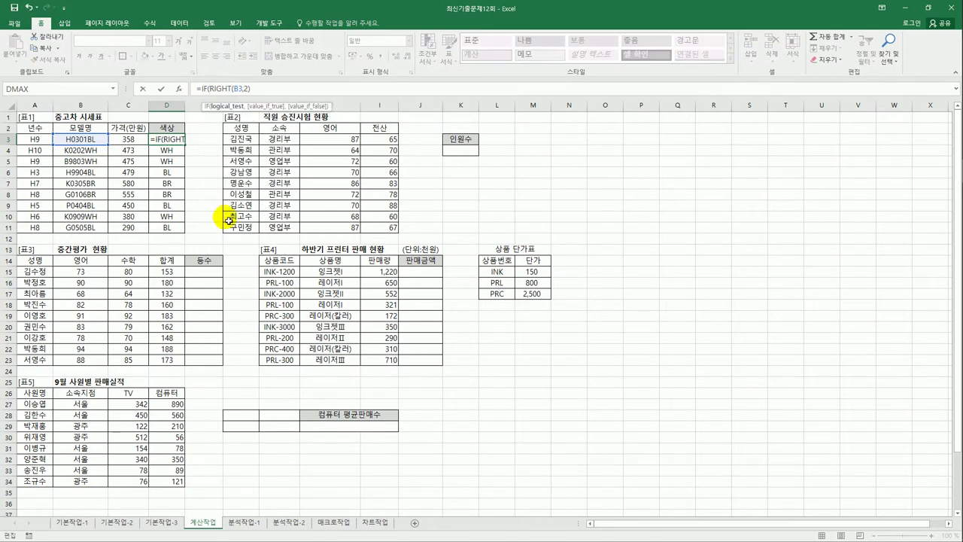
{"action": "left_click", "coordinate": [263, 91]}
{"action": "type", "text": "=\"ㅠ"}
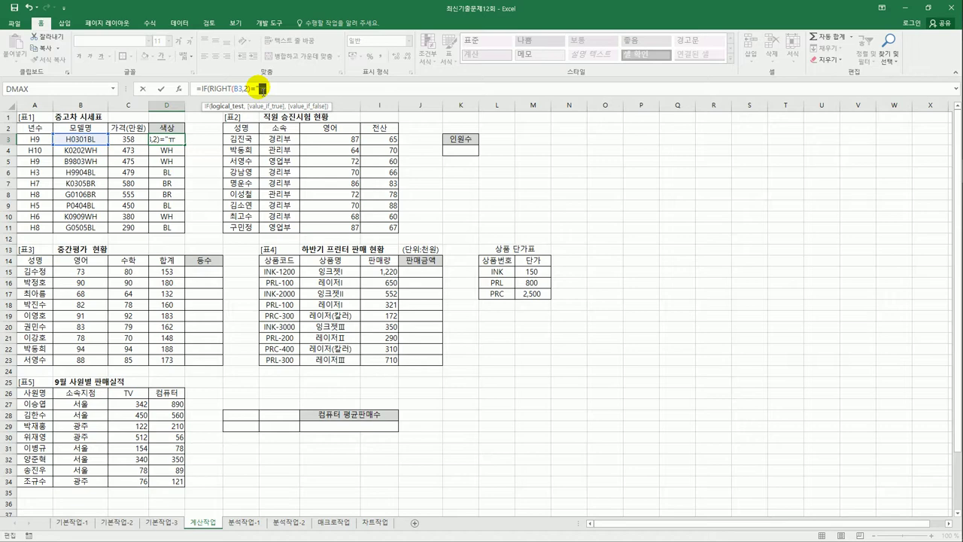
{"action": "key", "text": "BackSpace"}
{"action": "type", "text": "BR\","}
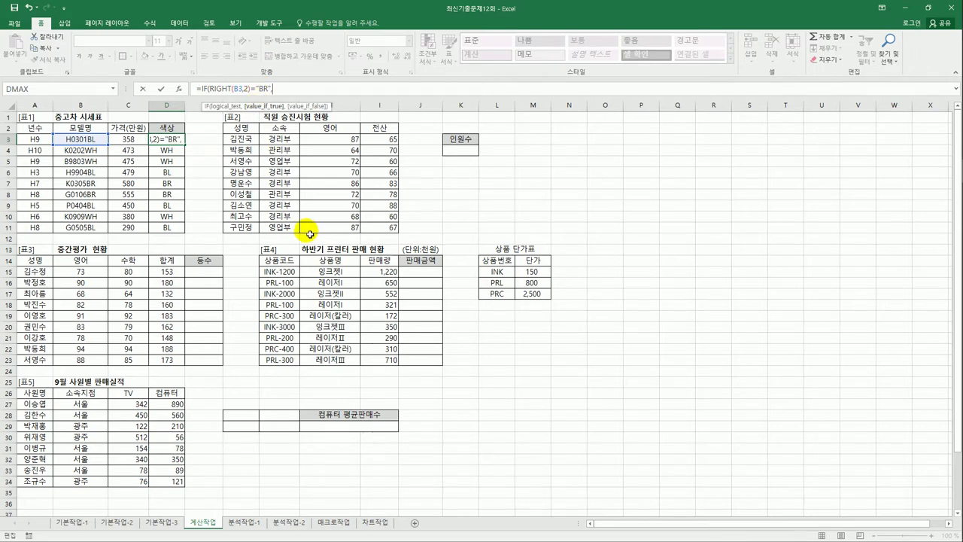
{"action": "type", "text": "\"갈새"}
{"action": "type", "text": "ㄱ\""}
{"action": "type", "text": ","}
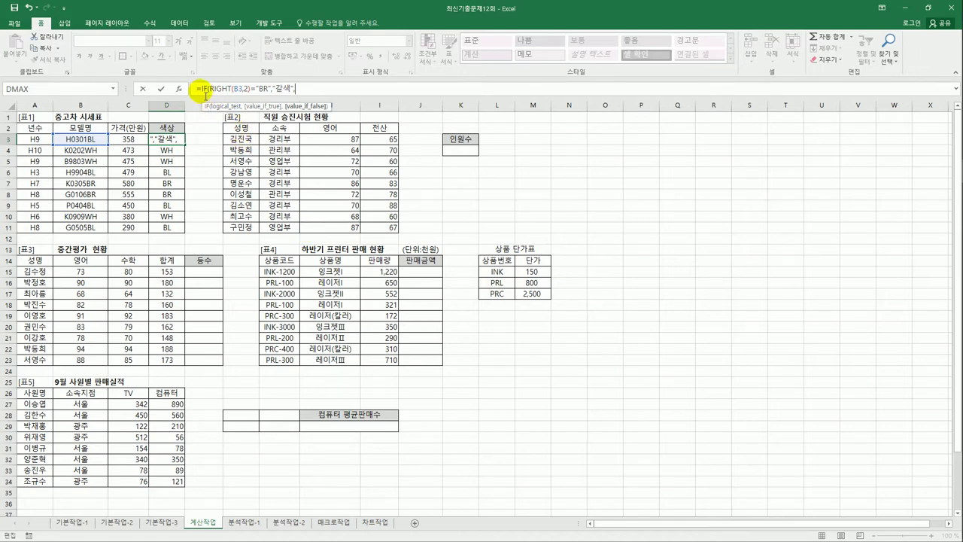
Nest a copy of the IF condition as D3's false argument, testing for "BL" and returning "검정색".
{"action": "left_click_drag", "start_coordinate": [205, 94], "coordinate": [320, 95]}
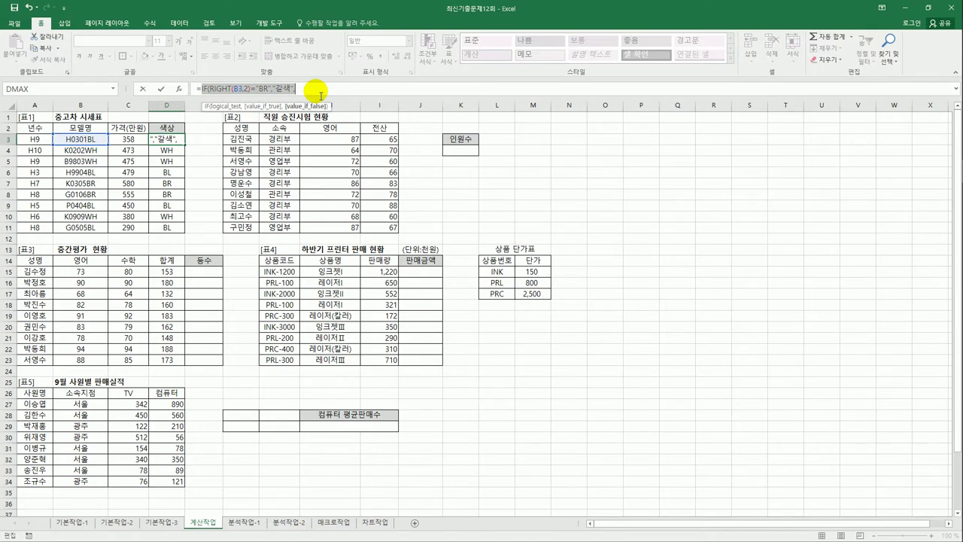
{"action": "key", "text": "ctrl+c"}
{"action": "left_click", "coordinate": [321, 92]}
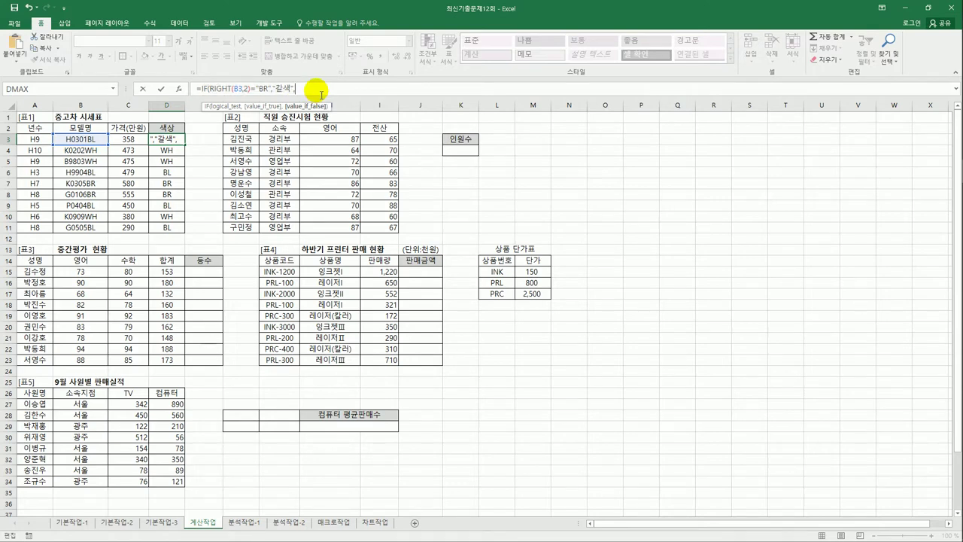
{"action": "key", "text": "ctrl+v"}
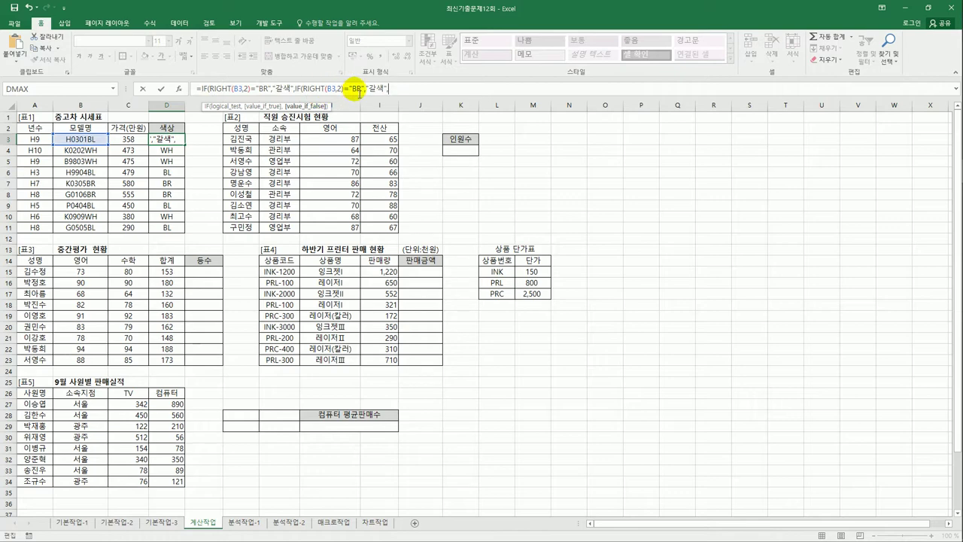
{"action": "left_click_drag", "start_coordinate": [353, 92], "coordinate": [366, 94]}
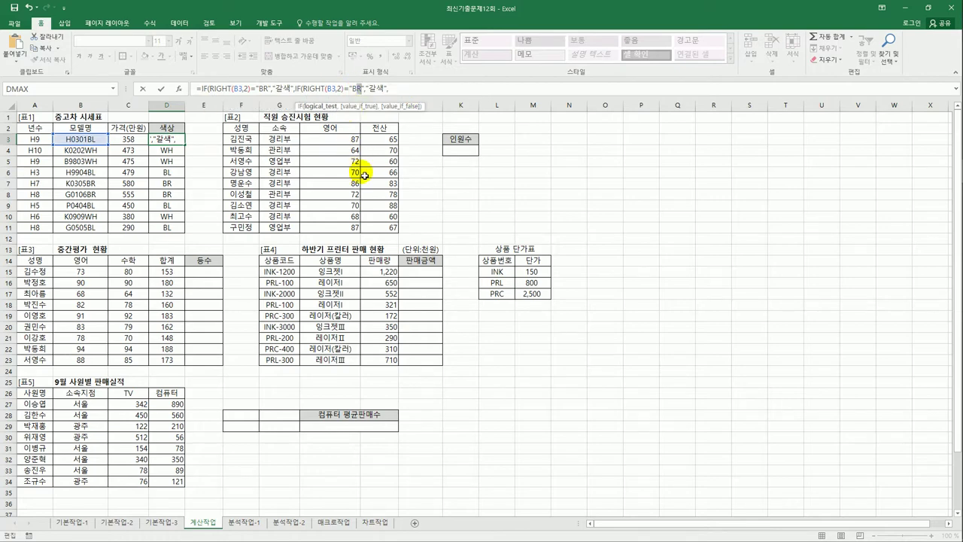
{"action": "type", "text": "BL"}
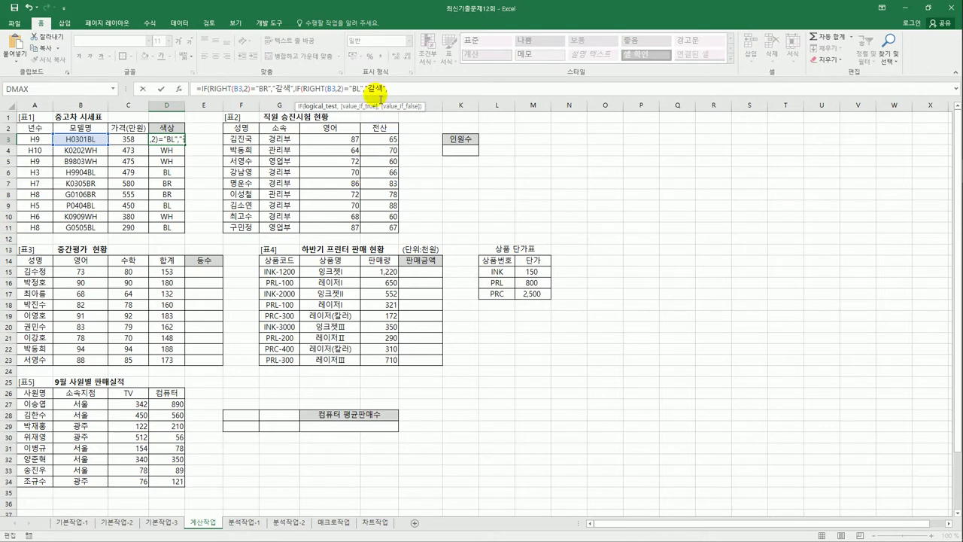
{"action": "left_click_drag", "start_coordinate": [368, 90], "coordinate": [376, 89]}
{"action": "type", "text": "ㅊ"}
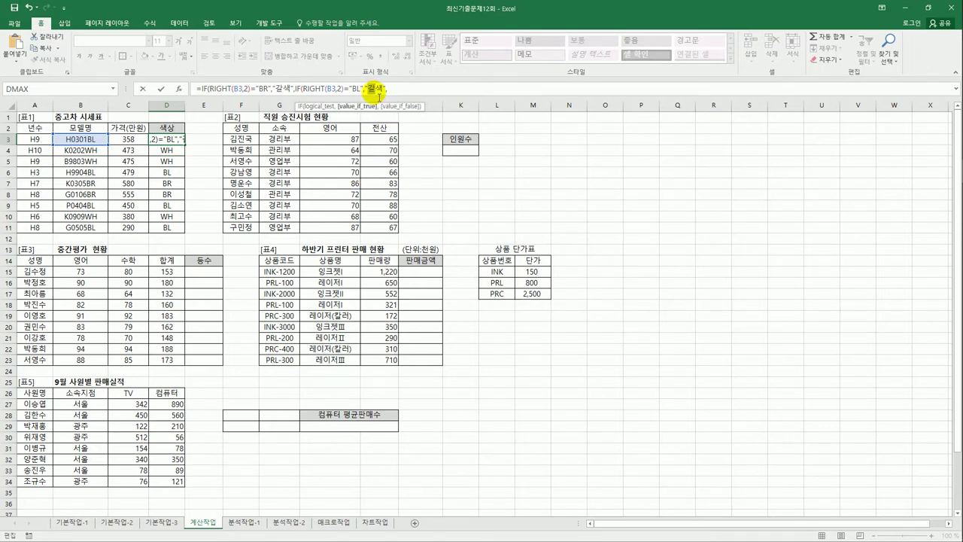
{"action": "type", "text": "ㅓ"}
{"action": "type", "text": "검정"}
{"action": "left_click", "coordinate": [403, 89]}
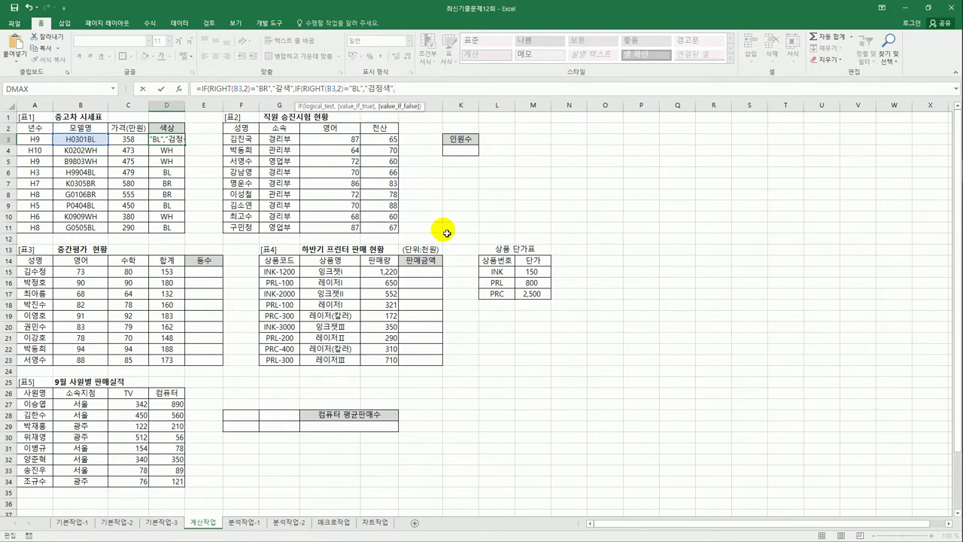
Complete D3's nested IF with "흰색" as the final value and fill the formula down to D11.
{"action": "type", "text": "\"흰색\""}
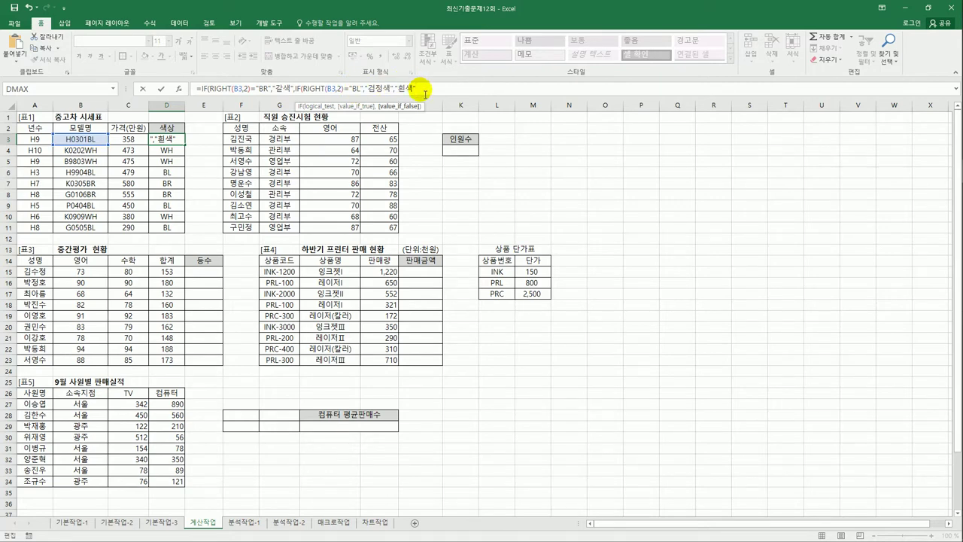
{"action": "type", "text": ")"}
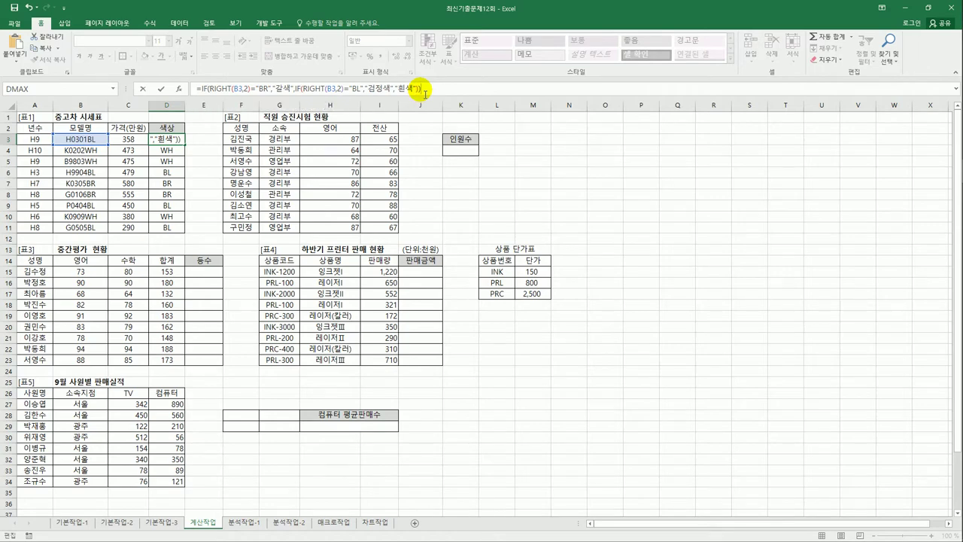
{"action": "key", "text": "Return"}
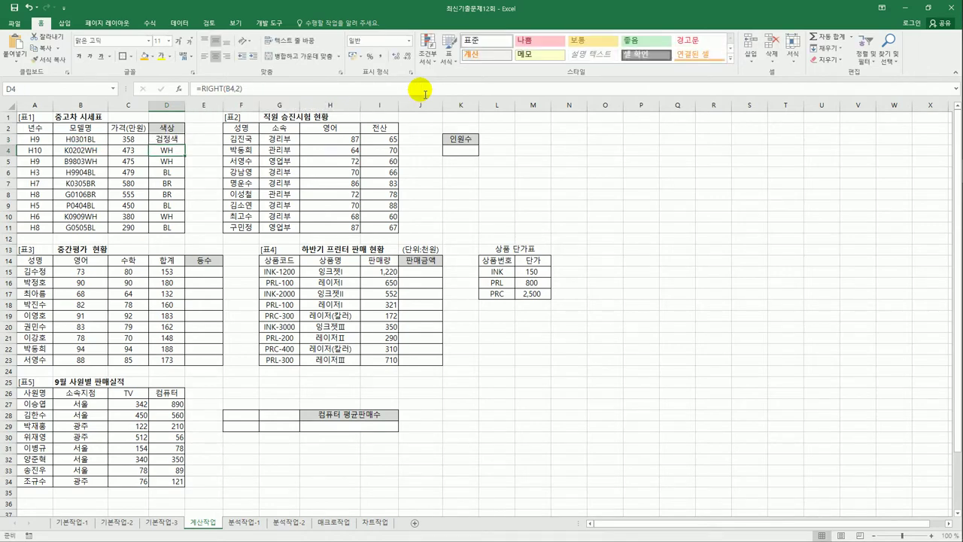
{"action": "left_click", "coordinate": [172, 140]}
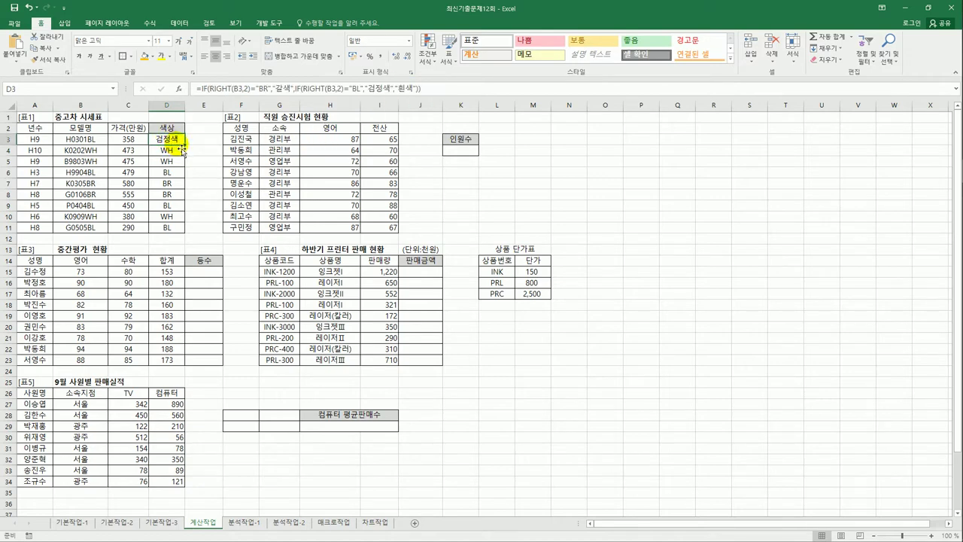
{"action": "left_click_drag", "start_coordinate": [185, 145], "coordinate": [187, 229]}
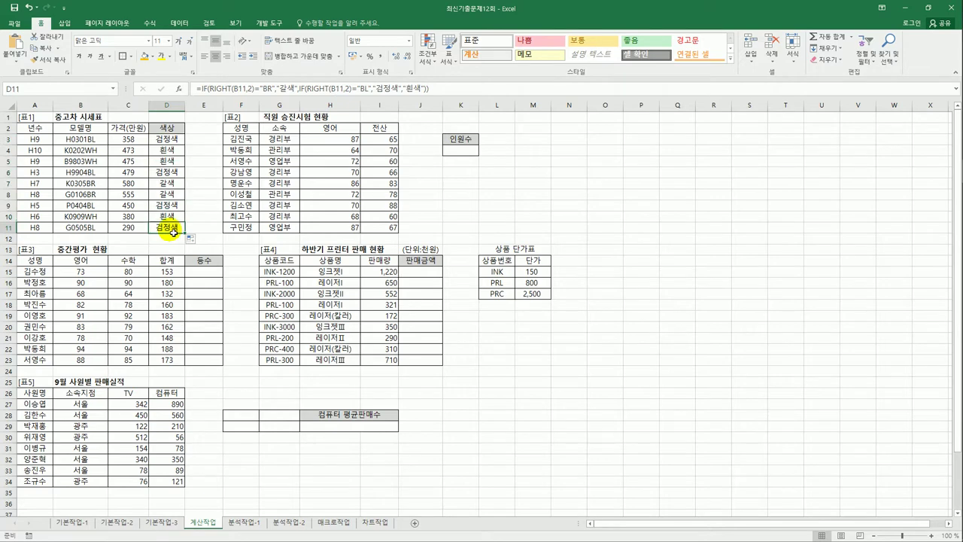
Start a COUNTIFS formula in the 인원수 cell K4 beside 표2.
{"action": "left_click", "coordinate": [466, 155]}
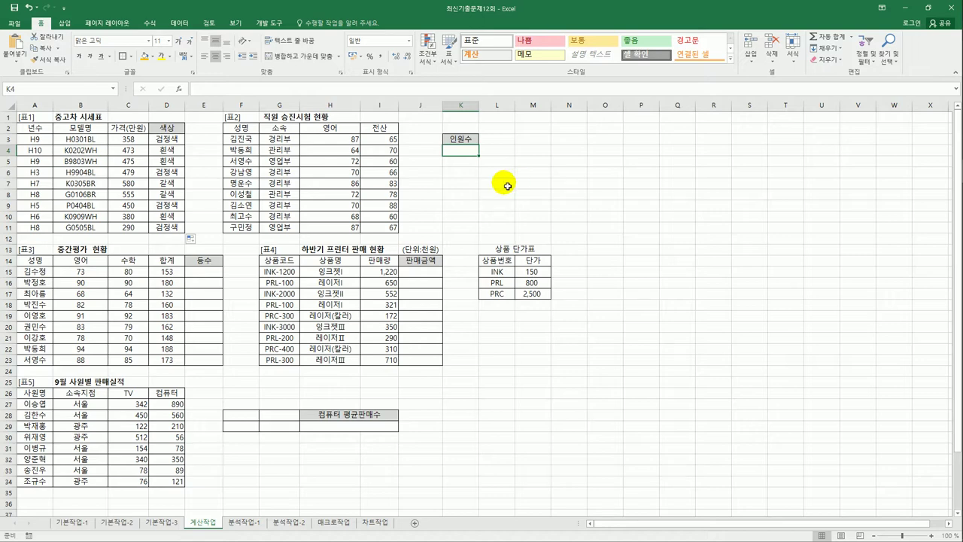
{"action": "type", "text": "="}
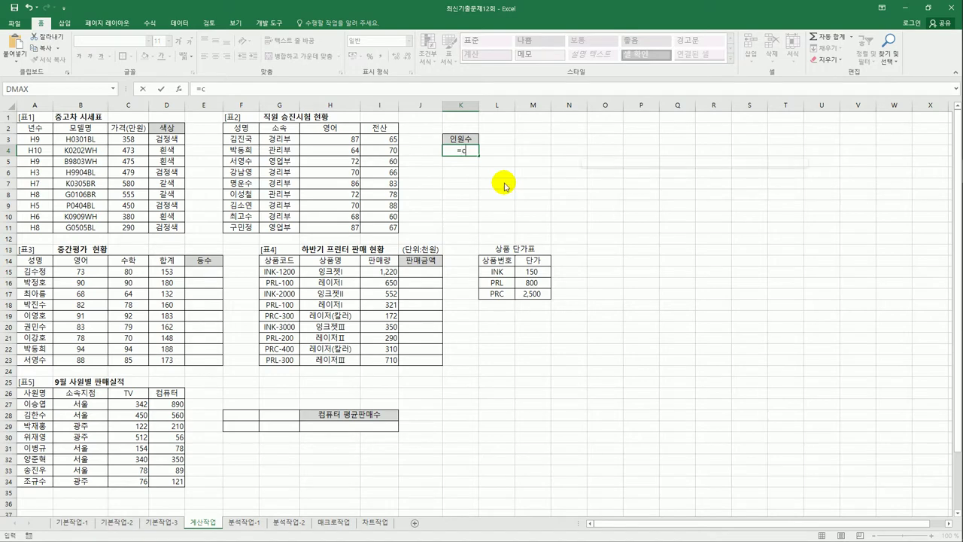
{"action": "type", "text": "cou"}
{"action": "key", "text": "Down"}
{"action": "key", "text": "Down"}
{"action": "key", "text": "Down"}
{"action": "key", "text": "Down"}
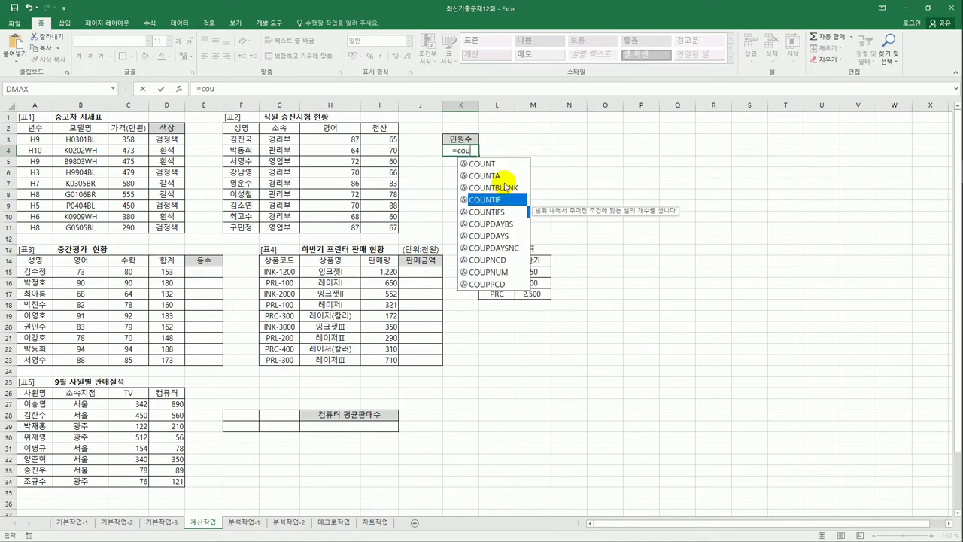
{"action": "key", "text": "Tab"}
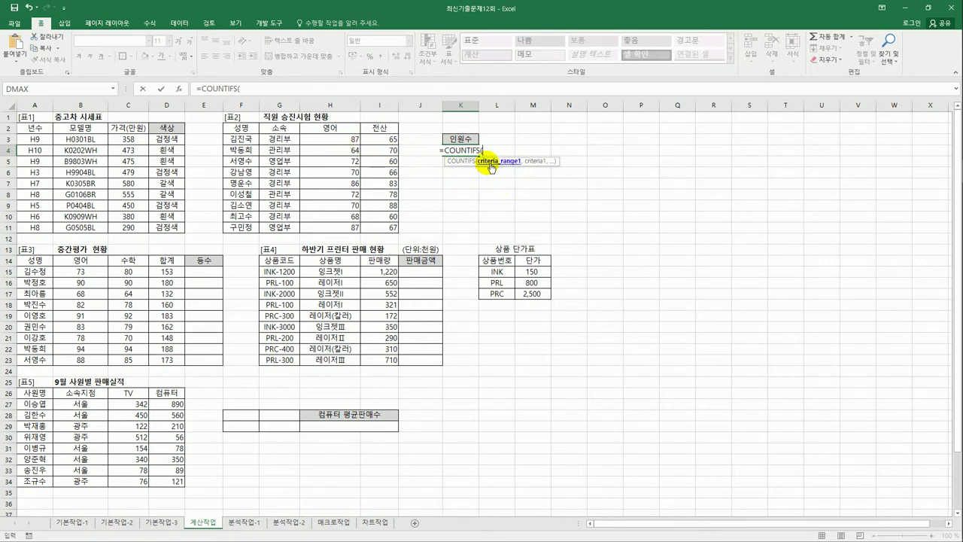
Give K4's COUNTIFS the range H3:H11 with a criterion of at least 70 and accept the suggested formula correction.
{"action": "left_click_drag", "start_coordinate": [331, 140], "coordinate": [340, 231]}
{"action": "type", "text": ","}
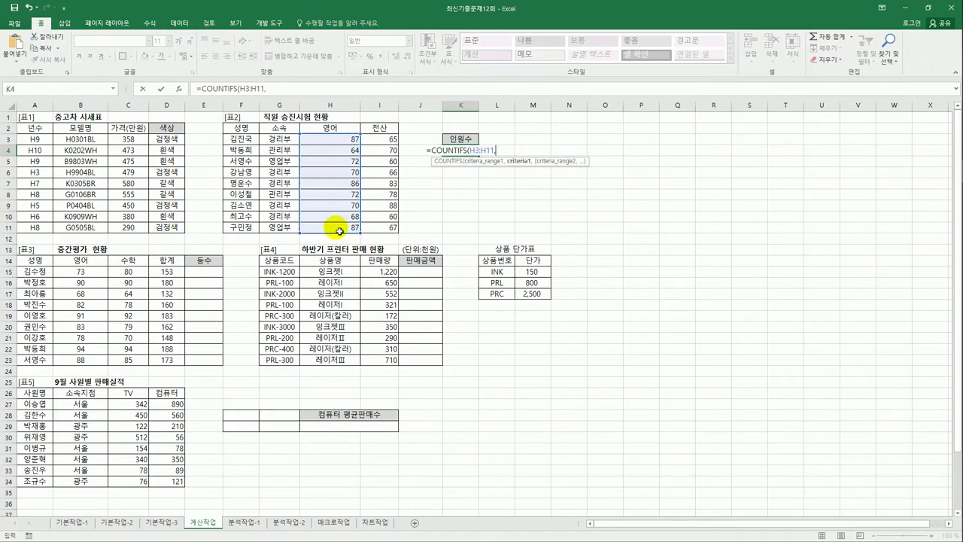
{"action": "type", "text": "\">="}
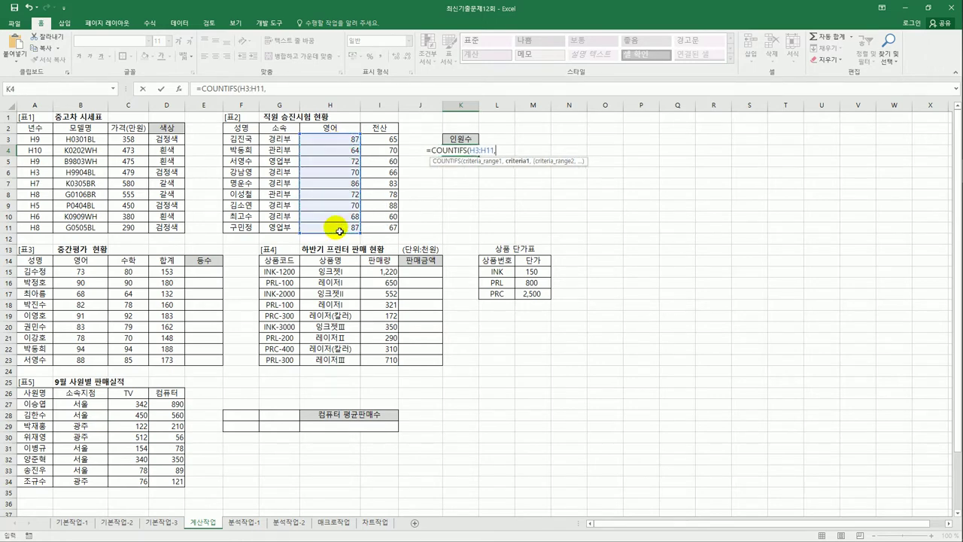
{"action": "type", "text": "70"}
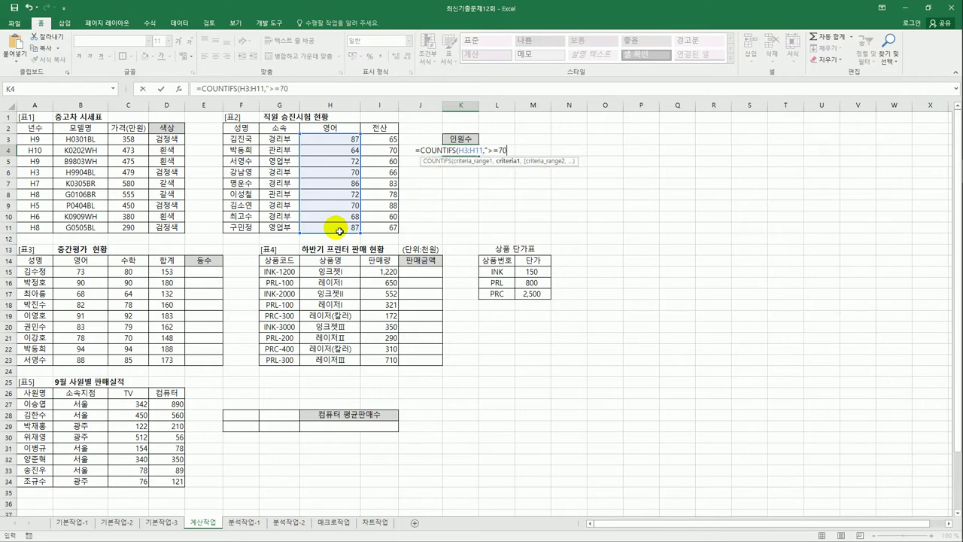
{"action": "key", "text": "Return"}
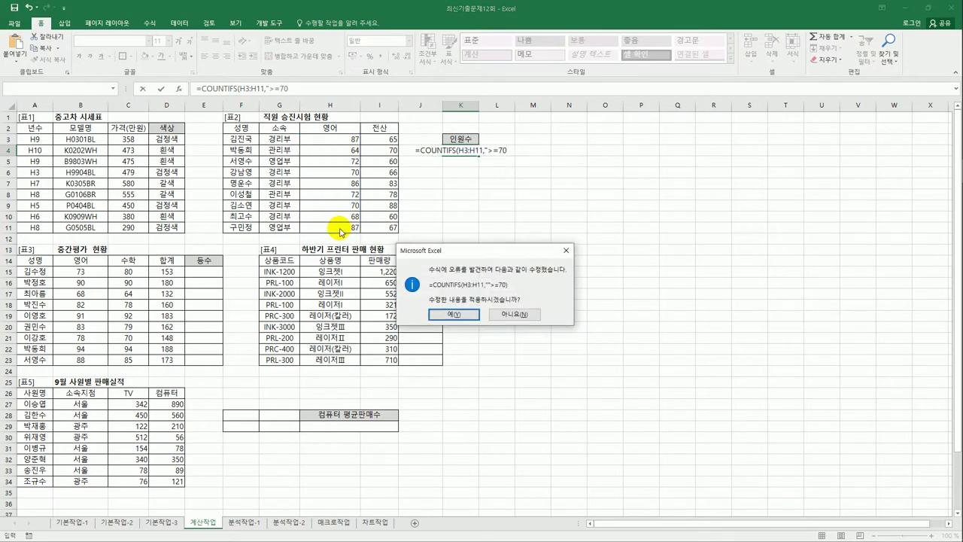
{"action": "left_click", "coordinate": [453, 314]}
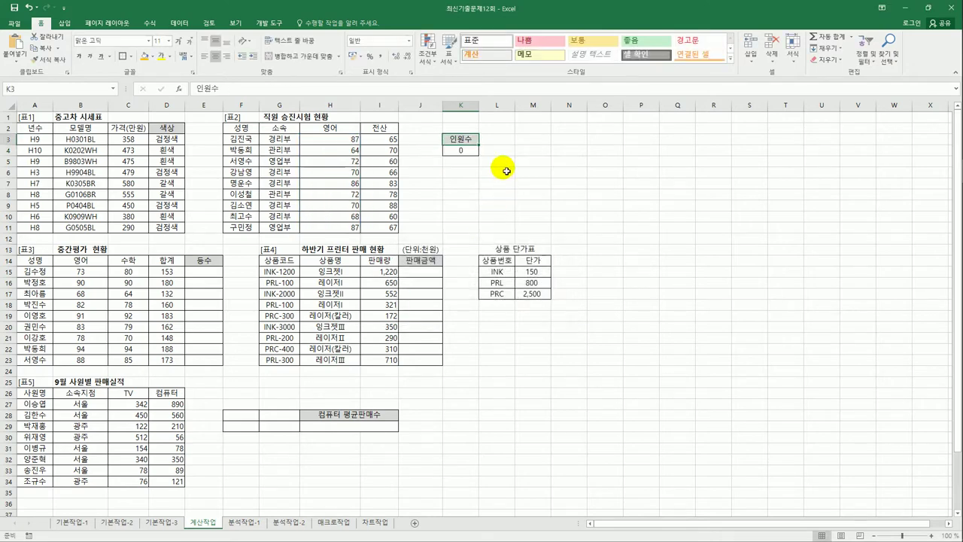
Correct the quotation marks in K4's COUNTIFS so the first criterion reads ">=70", followed by a comma for another argument.
{"action": "double_click", "coordinate": [475, 151]}
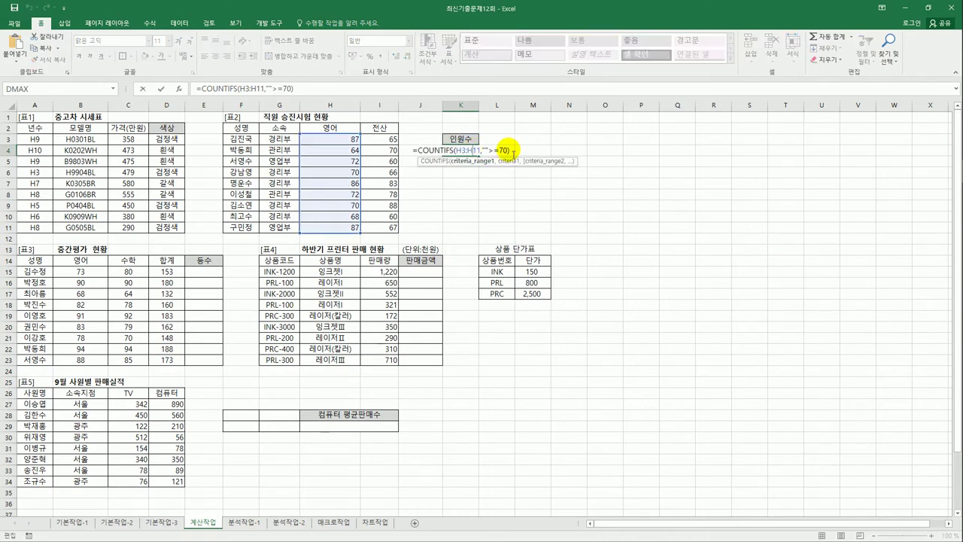
{"action": "left_click", "coordinate": [484, 151]}
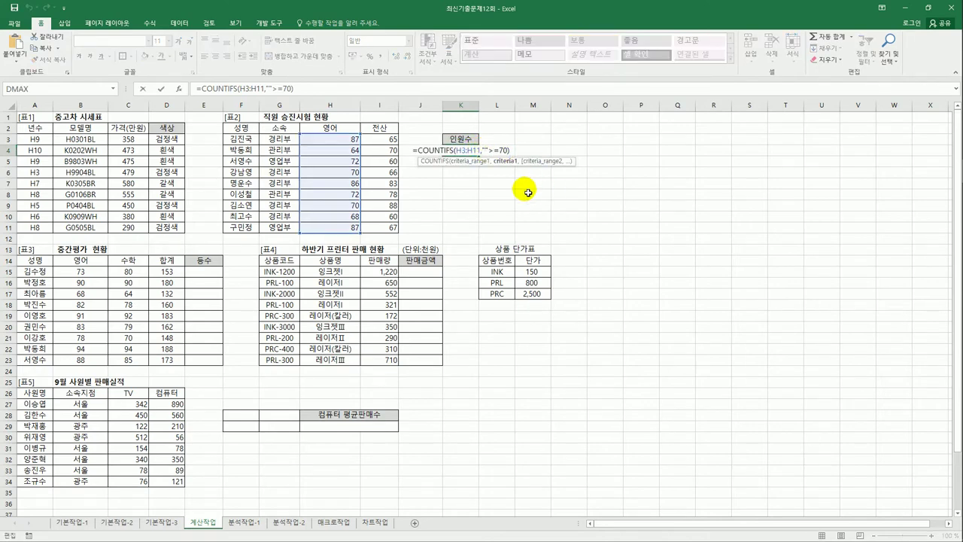
{"action": "key", "text": "Delete"}
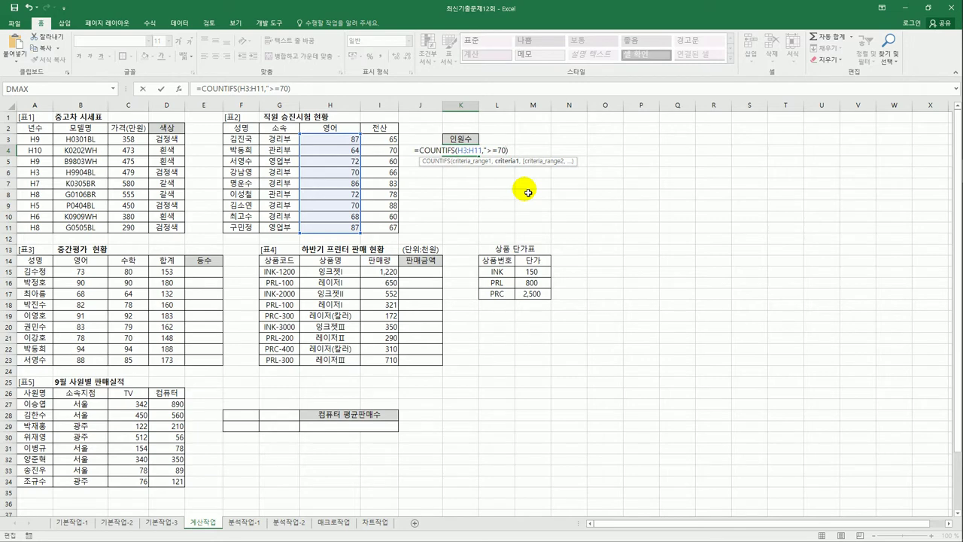
{"action": "type", "text": "\","}
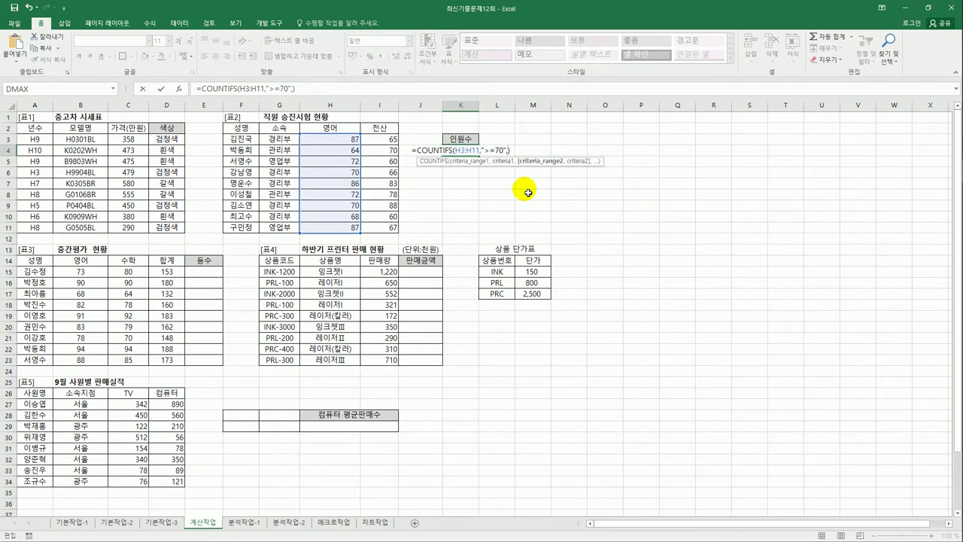
Add I3:I11 with the criterion ">=70" as K4's second COUNTIFS condition and enter the formula.
{"action": "left_click_drag", "start_coordinate": [387, 139], "coordinate": [392, 228]}
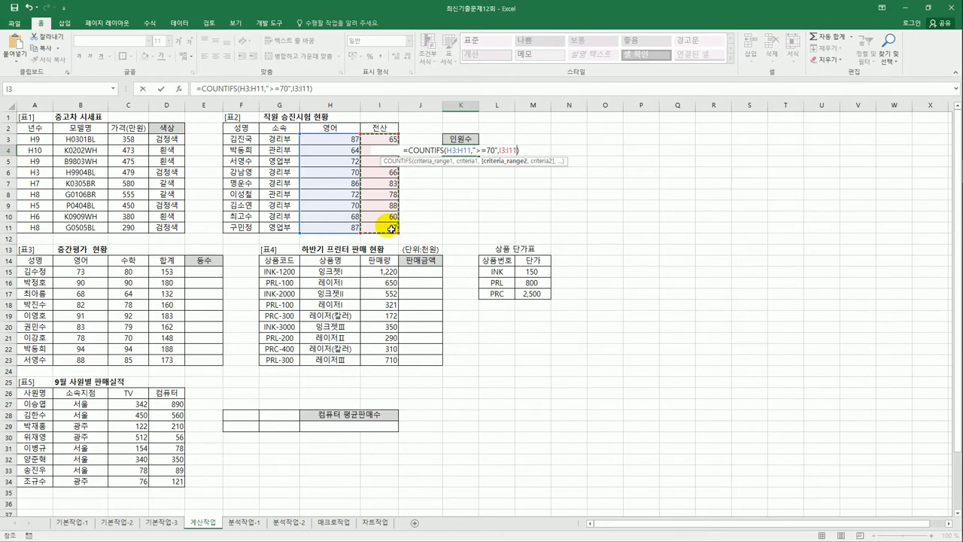
{"action": "type", "text": ",\">"}
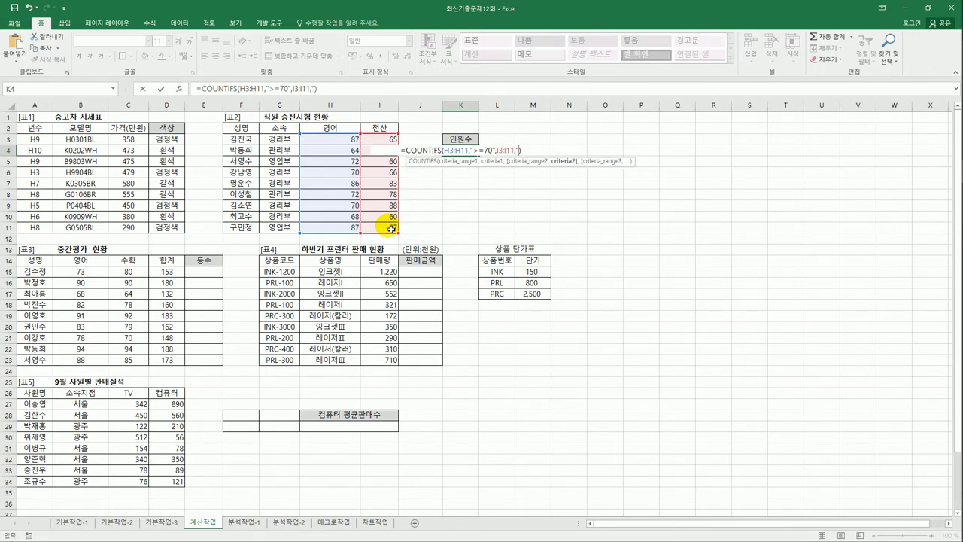
{"action": "type", "text": "=70"}
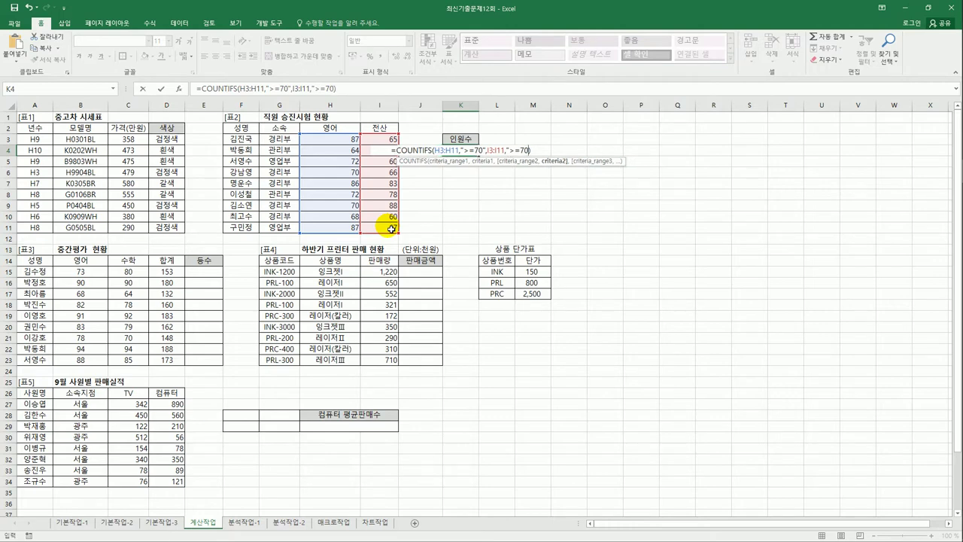
{"action": "type", "text": "\""}
{"action": "key", "text": "Tab"}
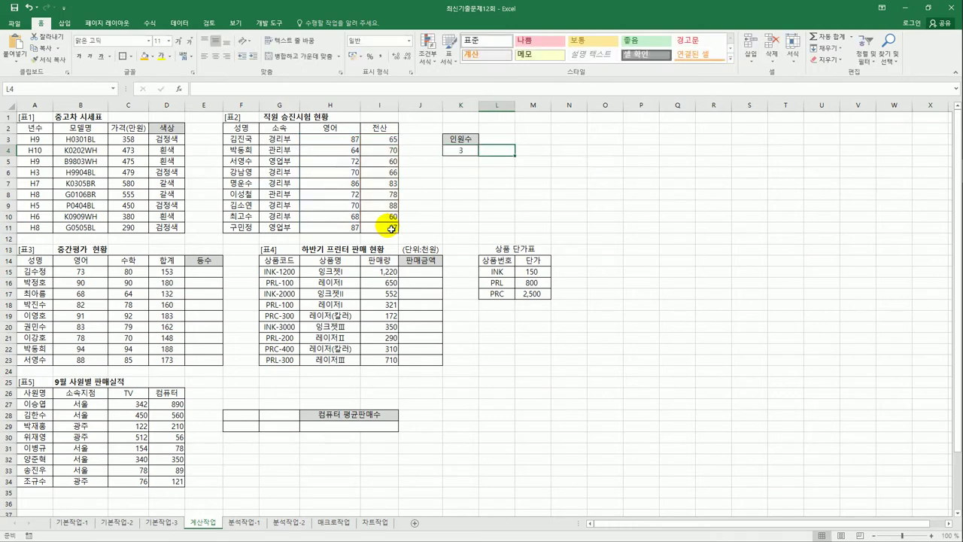
Append &"명" to the COUNTIFS formula in K4.
{"action": "key", "text": "Left"}
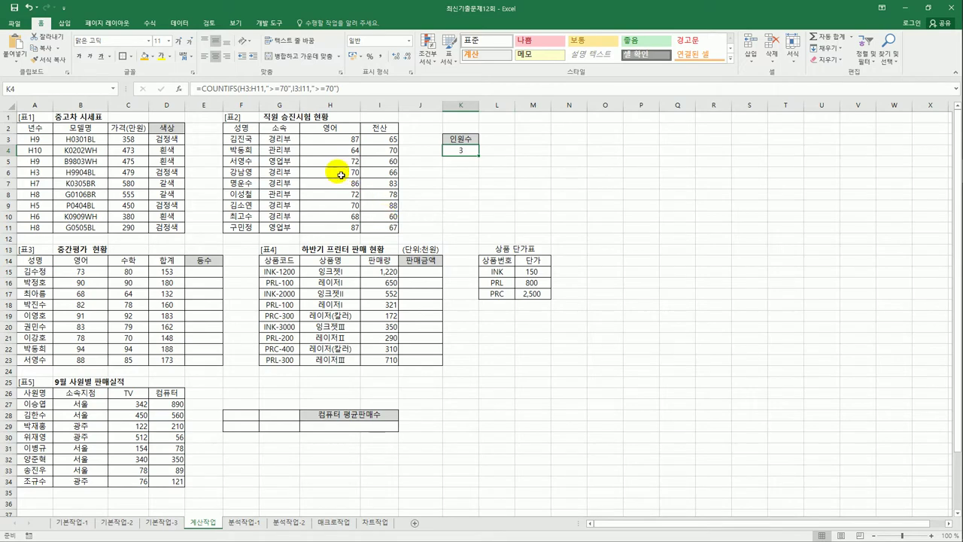
{"action": "left_click", "coordinate": [366, 91]}
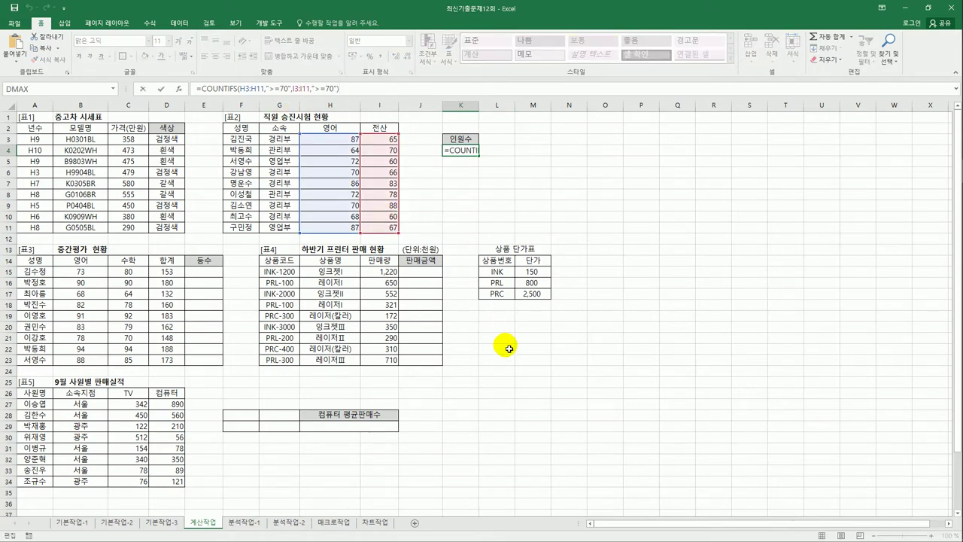
{"action": "type", "text": "&\"명\""}
{"action": "key", "text": "Return"}
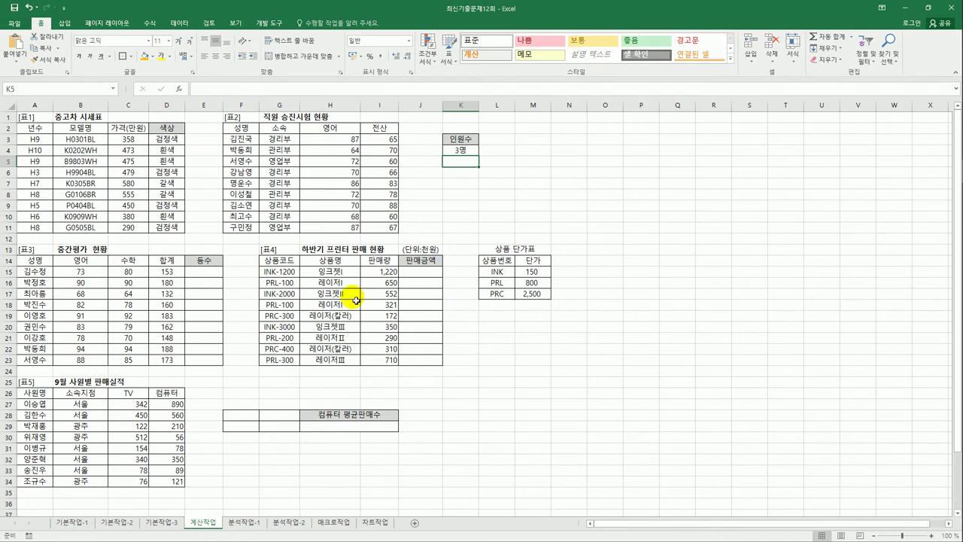
Start a RANK.EQ formula in the 등수 cell E15 of 표3 with D15 as the number to rank.
{"action": "left_click", "coordinate": [216, 276]}
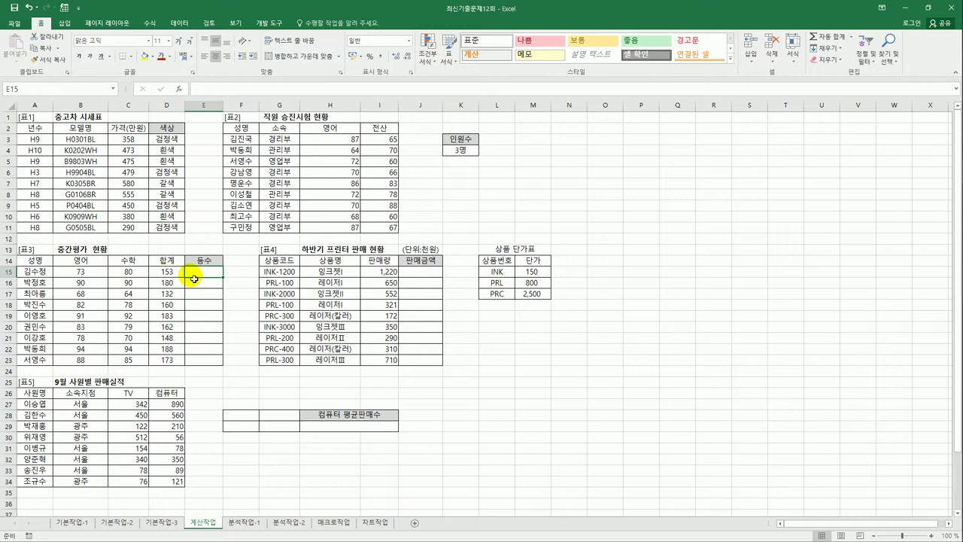
{"action": "type", "text": "=rank"}
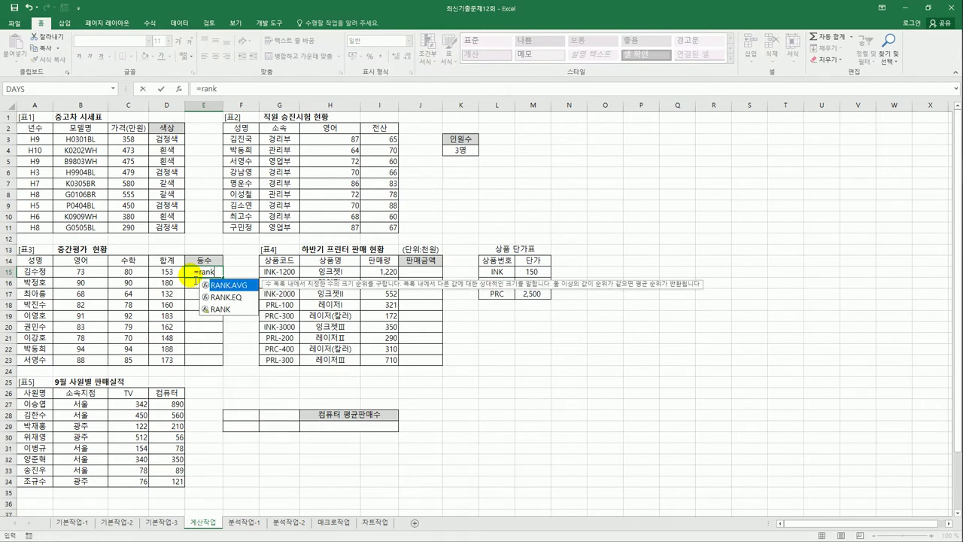
{"action": "left_click", "coordinate": [222, 297]}
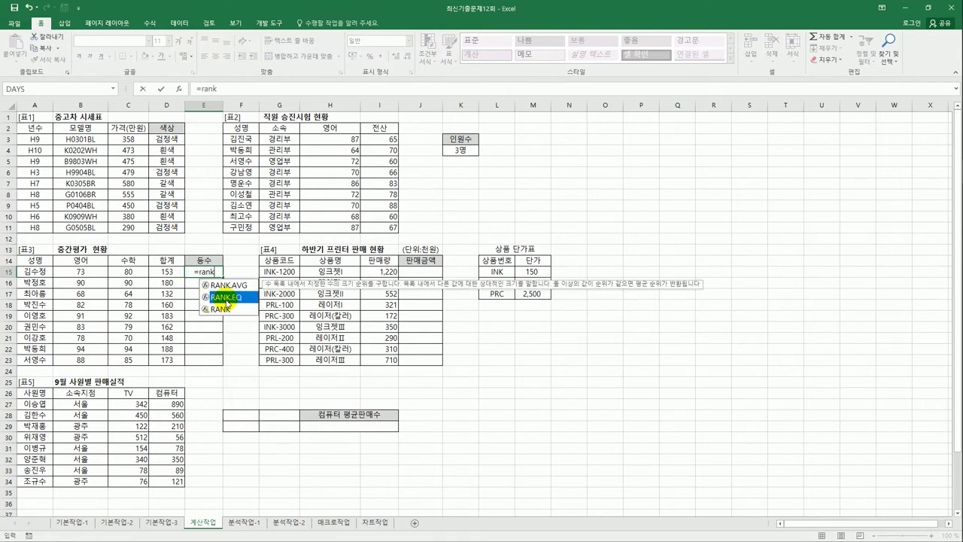
{"action": "double_click", "coordinate": [223, 297]}
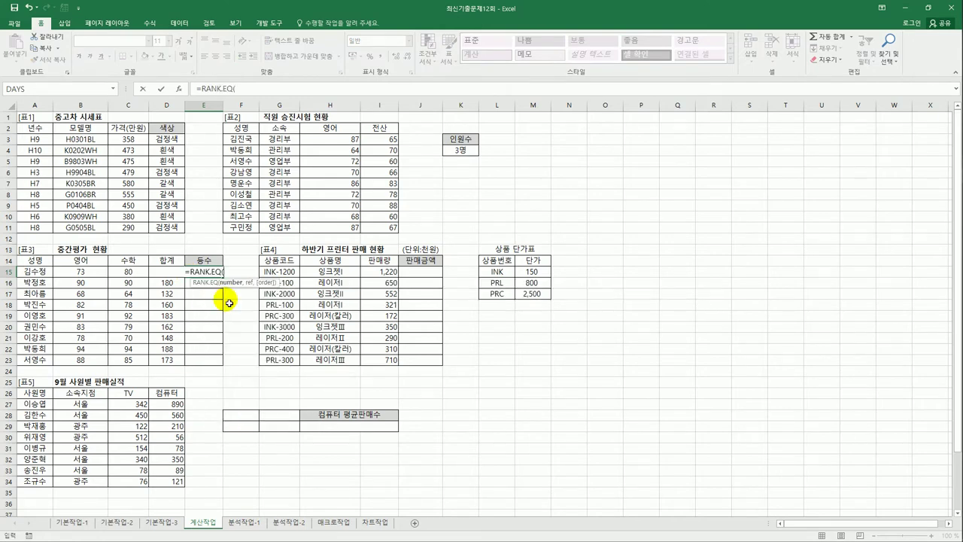
{"action": "left_click", "coordinate": [173, 275]}
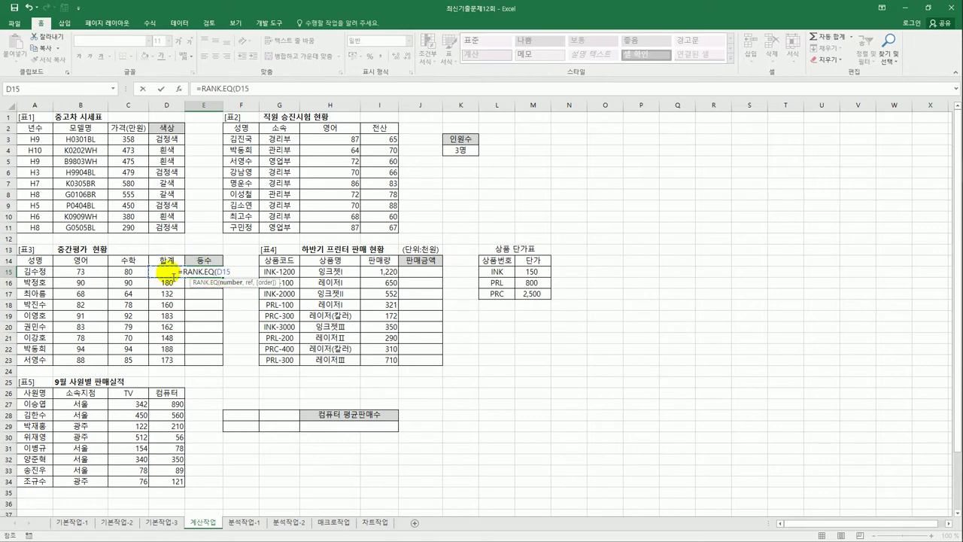
{"action": "type", "text": ","}
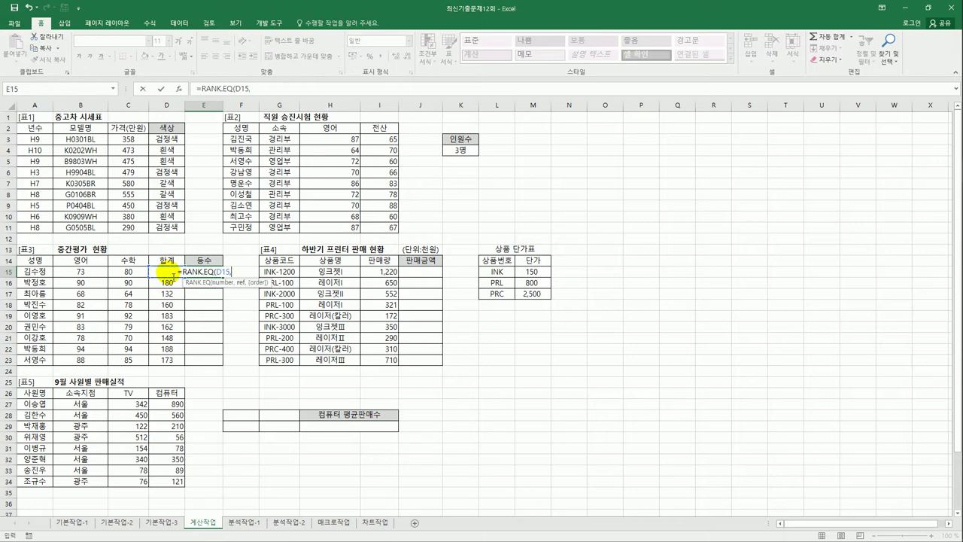
Complete E15's RANK.EQ with the absolute range $D$15:$D$23 and descending order 0, and fill it down to E23.
{"action": "left_click_drag", "start_coordinate": [167, 361], "coordinate": [172, 271]}
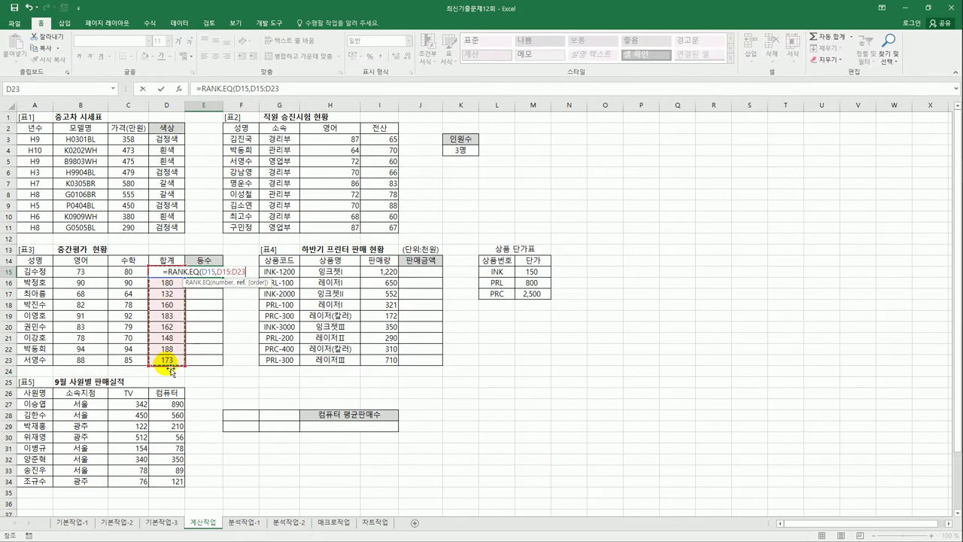
{"action": "key", "text": "F4"}
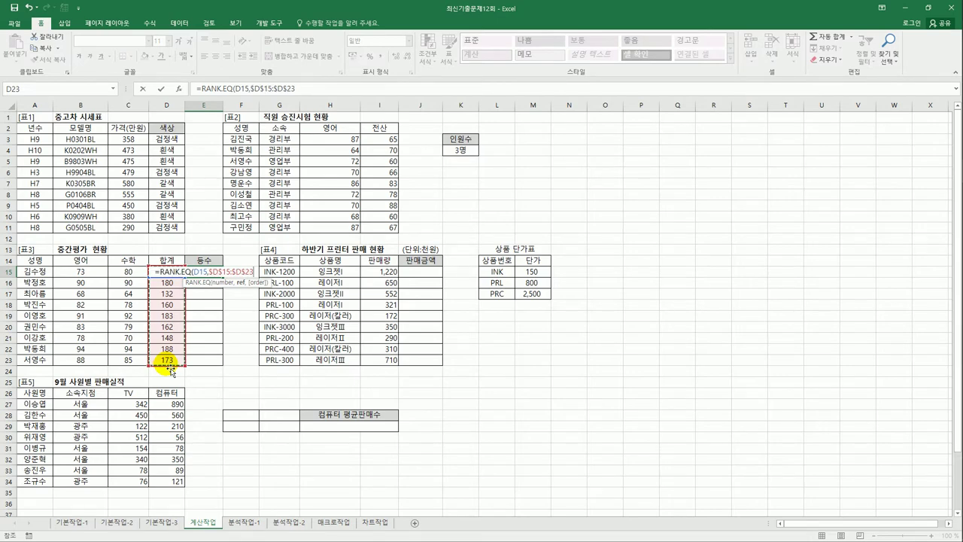
{"action": "type", "text": ","}
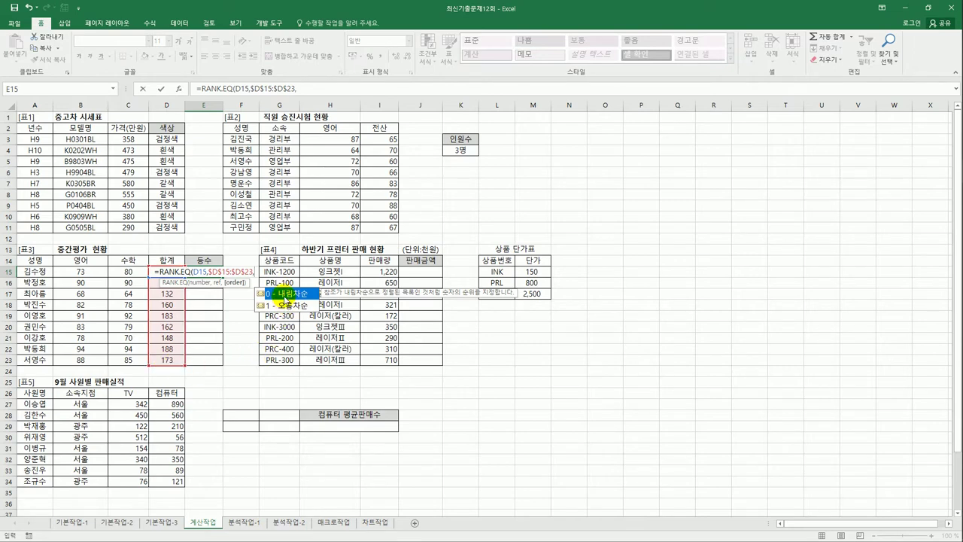
{"action": "double_click", "coordinate": [286, 300]}
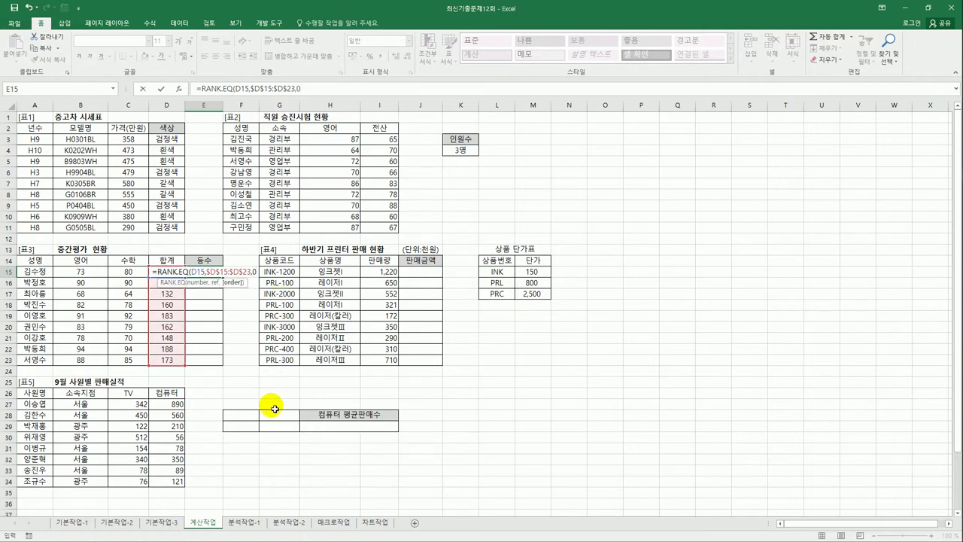
{"action": "type", "text": ")"}
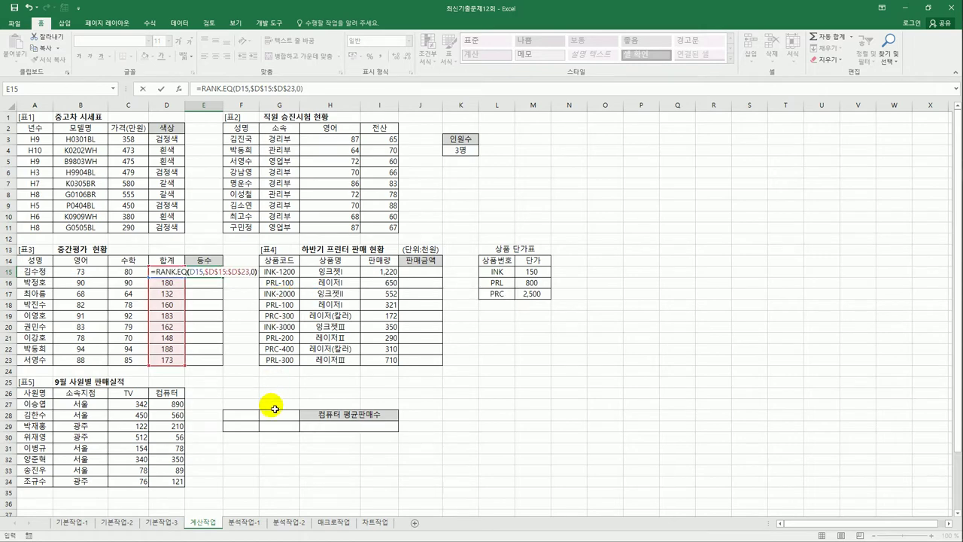
{"action": "key", "text": "Return"}
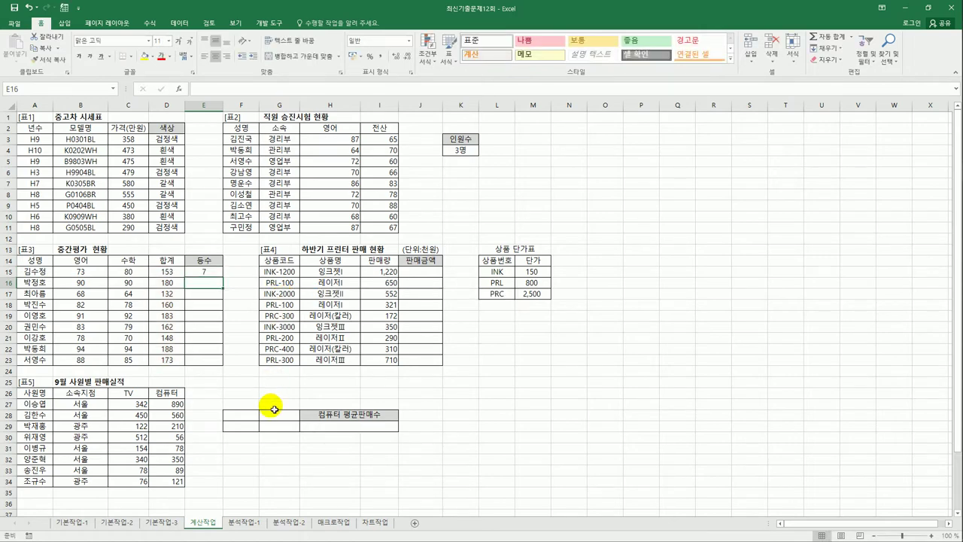
{"action": "left_click", "coordinate": [214, 273]}
{"action": "left_click_drag", "start_coordinate": [224, 278], "coordinate": [228, 369]}
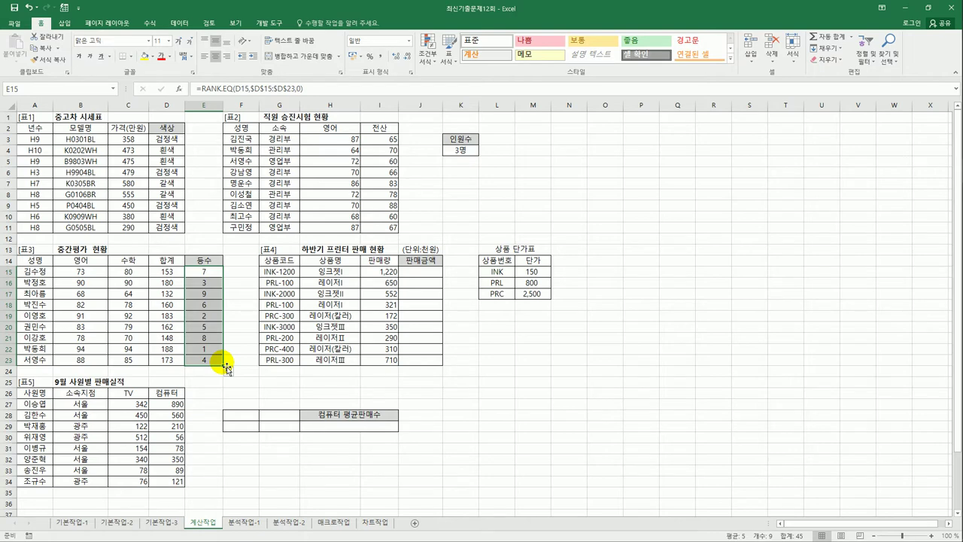
Wrap E15's RANK.EQ formula in an IF that tests for rank 1 and returns "1등" when true.
{"action": "left_click", "coordinate": [204, 272]}
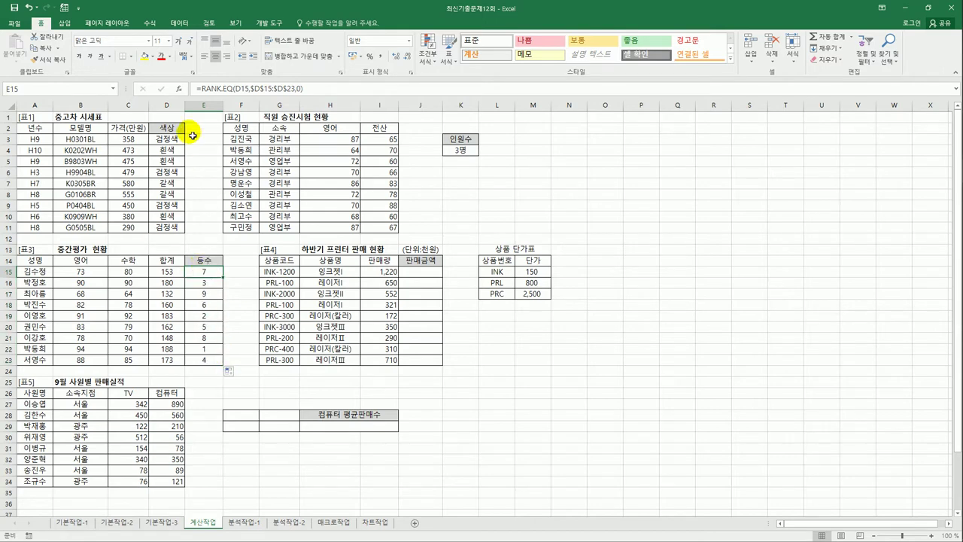
{"action": "left_click", "coordinate": [204, 89]}
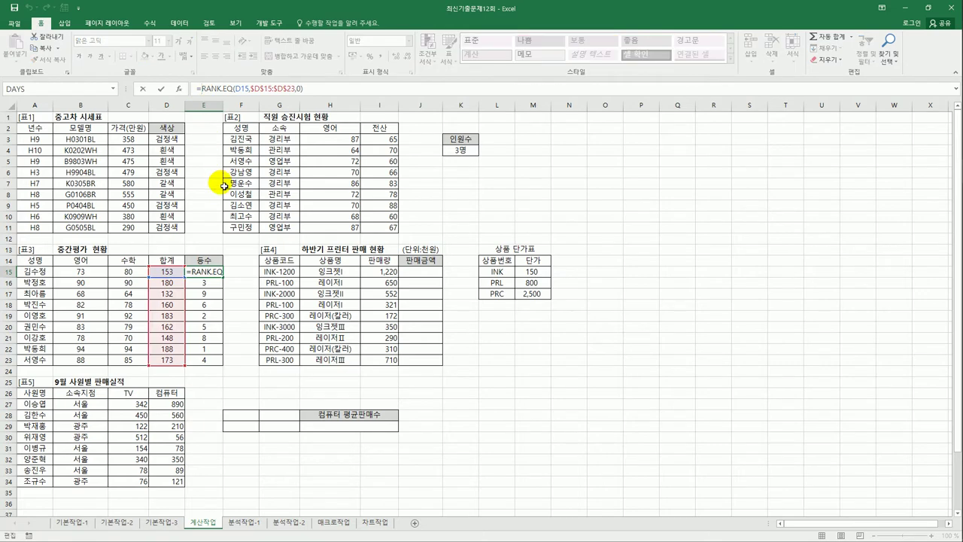
{"action": "type", "text": "IF("}
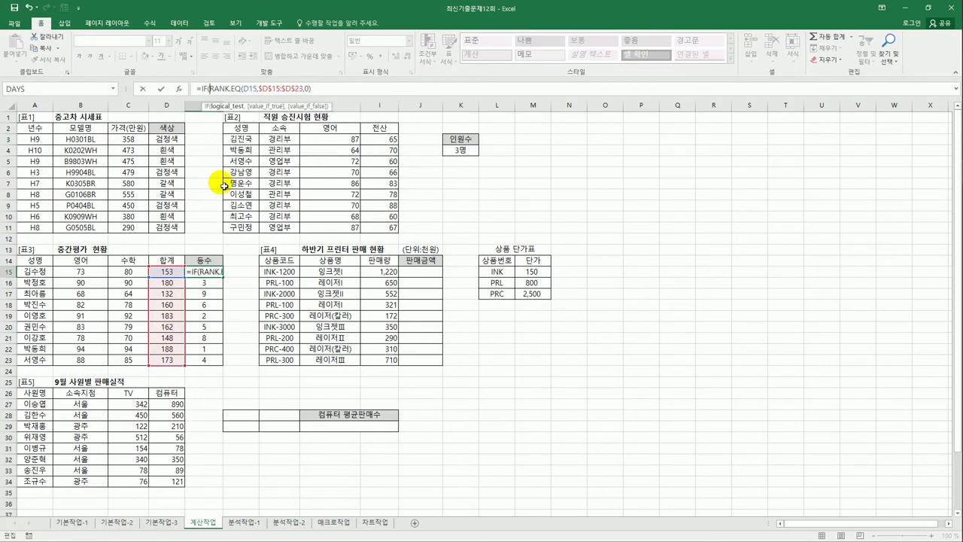
{"action": "key", "text": "End"}
{"action": "type", "text": "=1,\"1등\""}
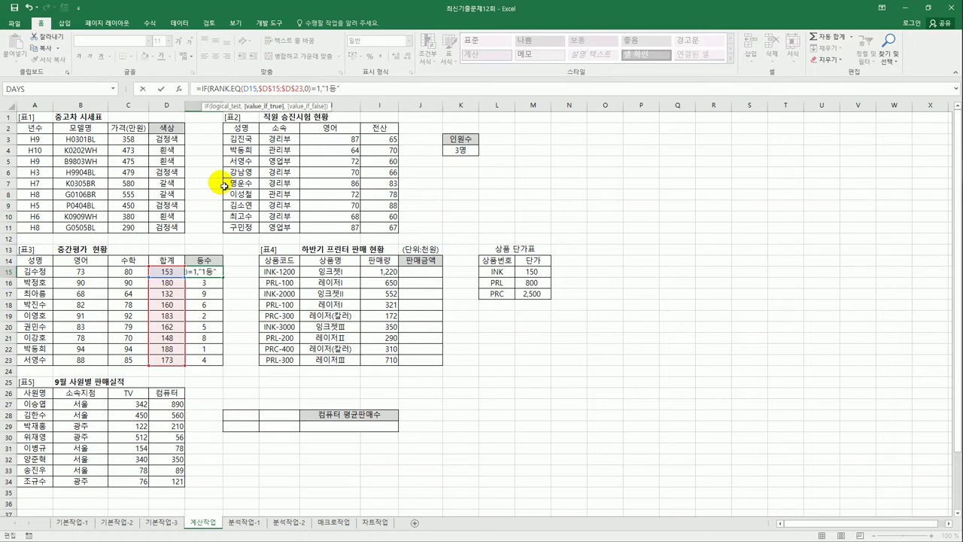
{"action": "type", "text": ","}
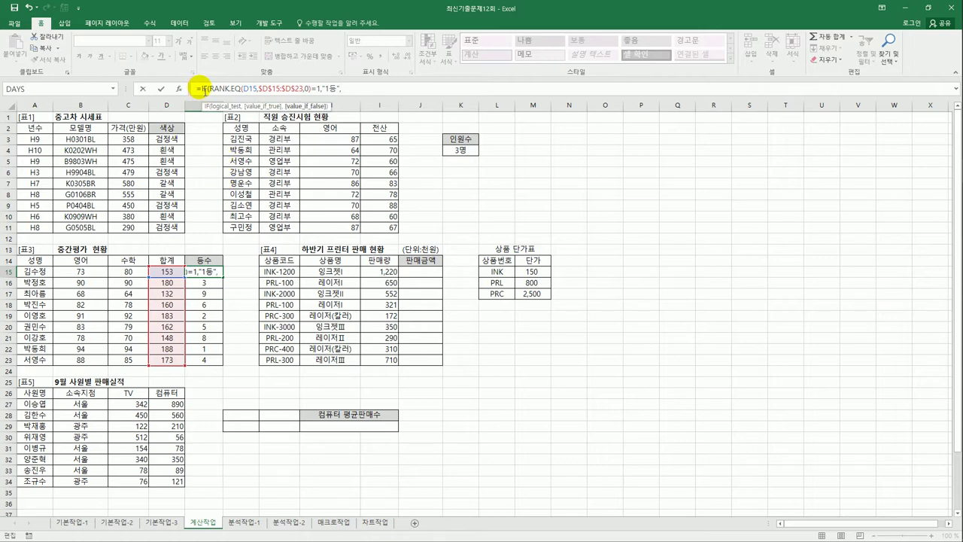
Nest a copy of E15's IF(RANK.EQ) expression as its false argument, testing for rank 2 and returning "2등".
{"action": "left_click_drag", "start_coordinate": [202, 88], "coordinate": [370, 88]}
{"action": "key", "text": "ctrl+c"}
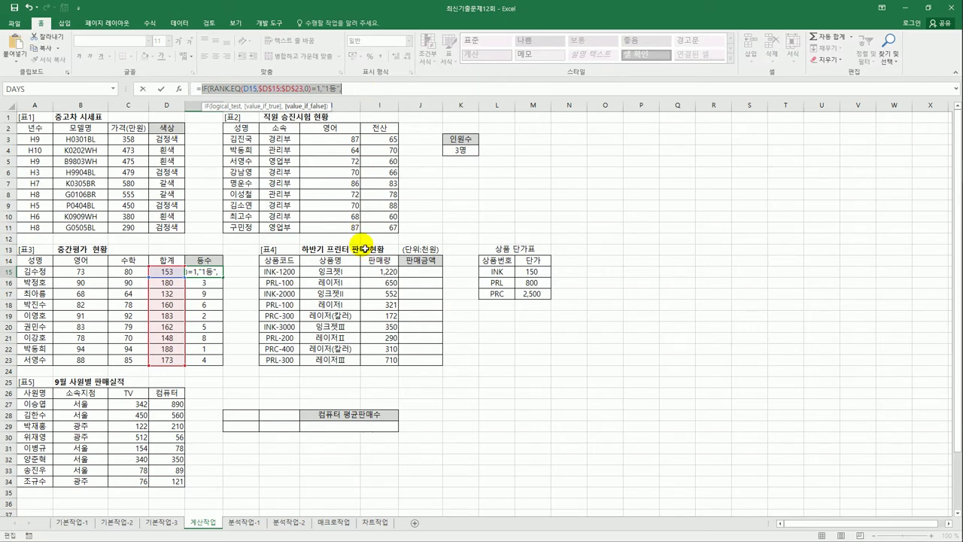
{"action": "left_click", "coordinate": [356, 89]}
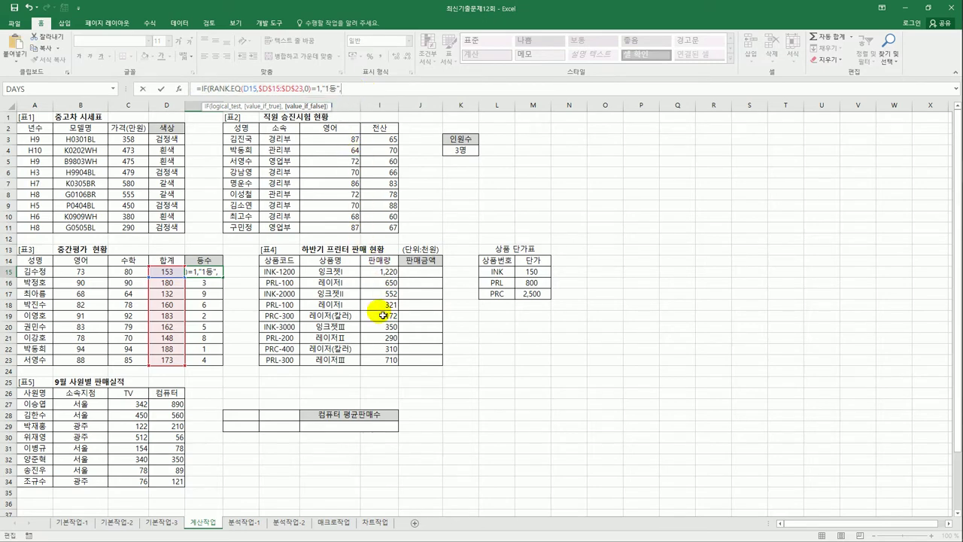
{"action": "key", "text": "ctrl+v"}
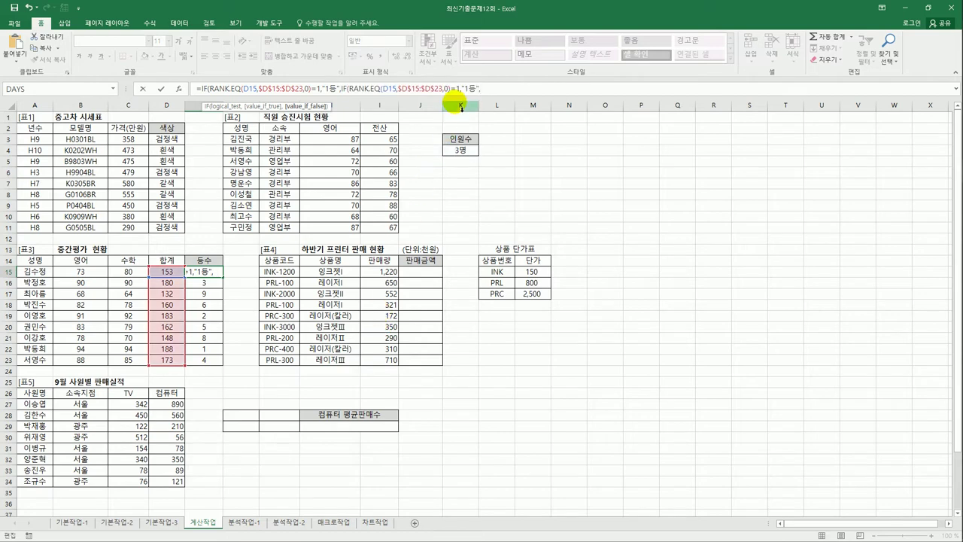
{"action": "left_click", "coordinate": [456, 89]}
{"action": "key", "text": "BackSpace"}
{"action": "type", "text": "2"}
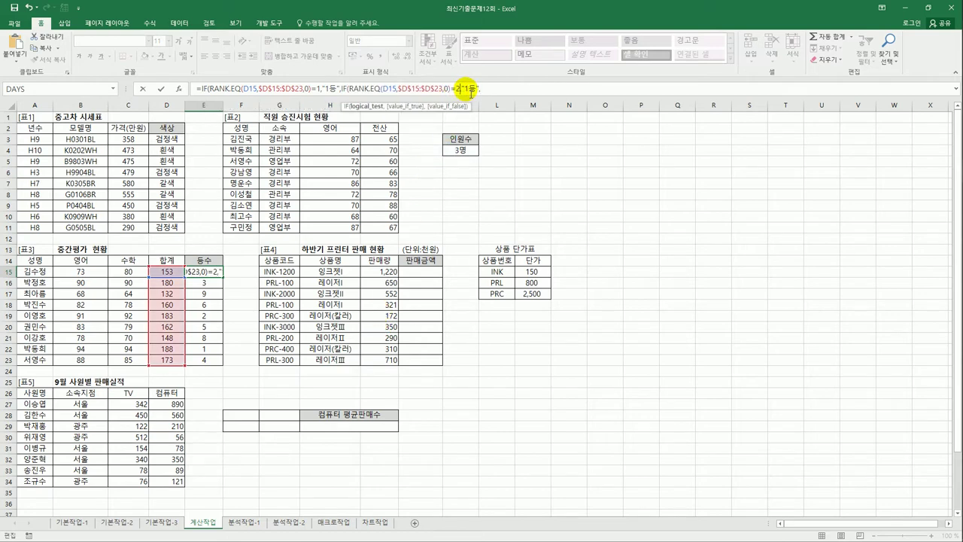
{"action": "left_click", "coordinate": [469, 88]}
{"action": "key", "text": "BackSpace"}
{"action": "type", "text": "2"}
Nest a third copy of the IF(RANK.EQ) expression in E15, testing for rank 3 and returning "3등".
{"action": "left_click", "coordinate": [498, 90]}
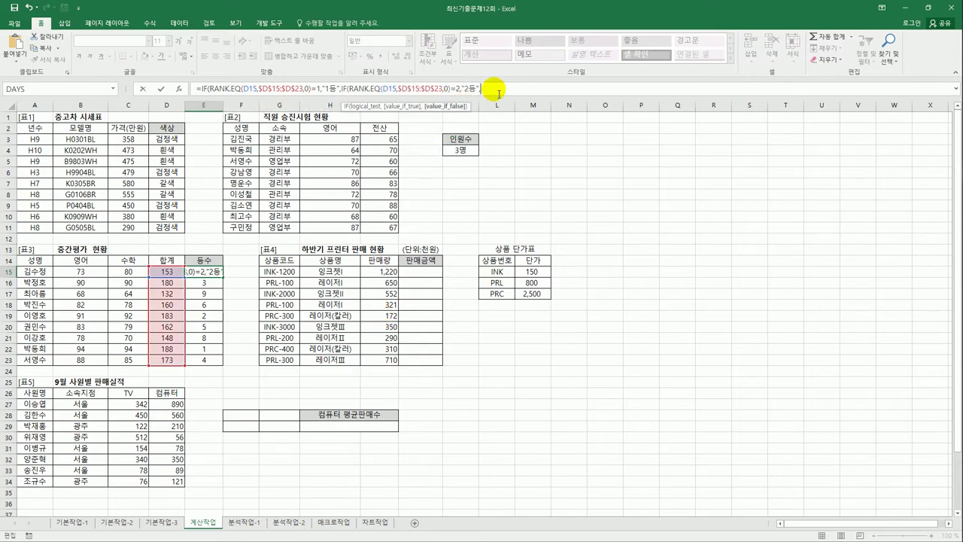
{"action": "key", "text": "ctrl+v"}
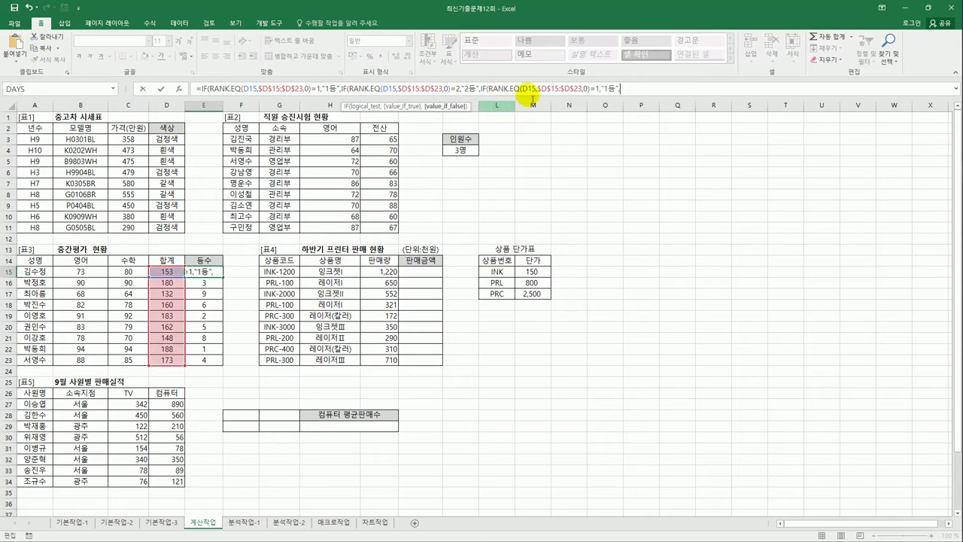
{"action": "double_click", "coordinate": [599, 89]}
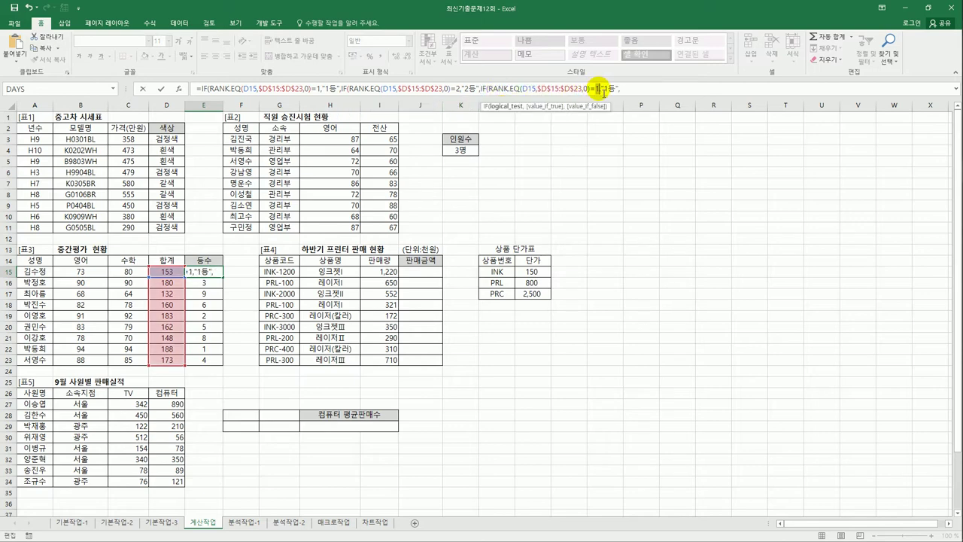
{"action": "type", "text": "3"}
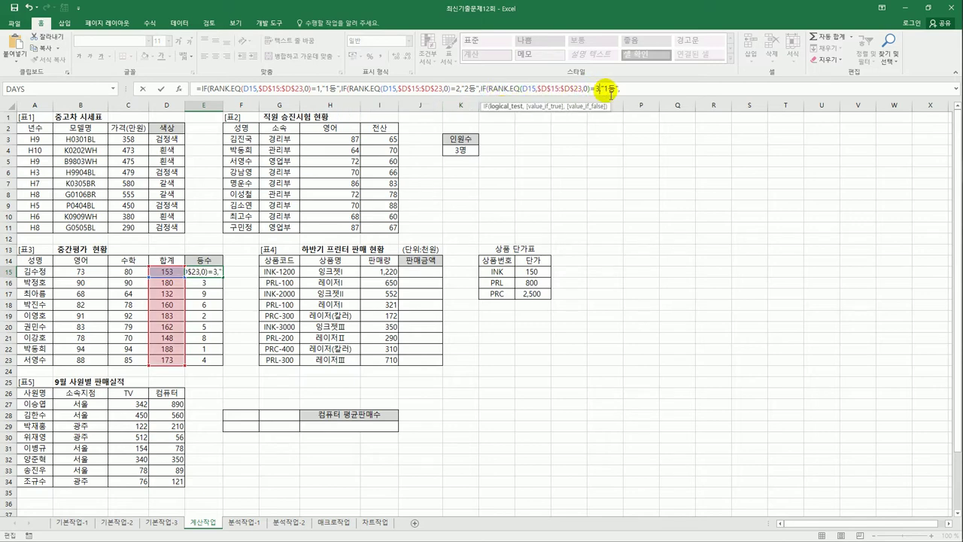
{"action": "double_click", "coordinate": [607, 89]}
{"action": "type", "text": "3"}
Finish E15's nested IF with an empty string "" for all other ranks and fill it down to E23.
{"action": "left_click", "coordinate": [624, 89]}
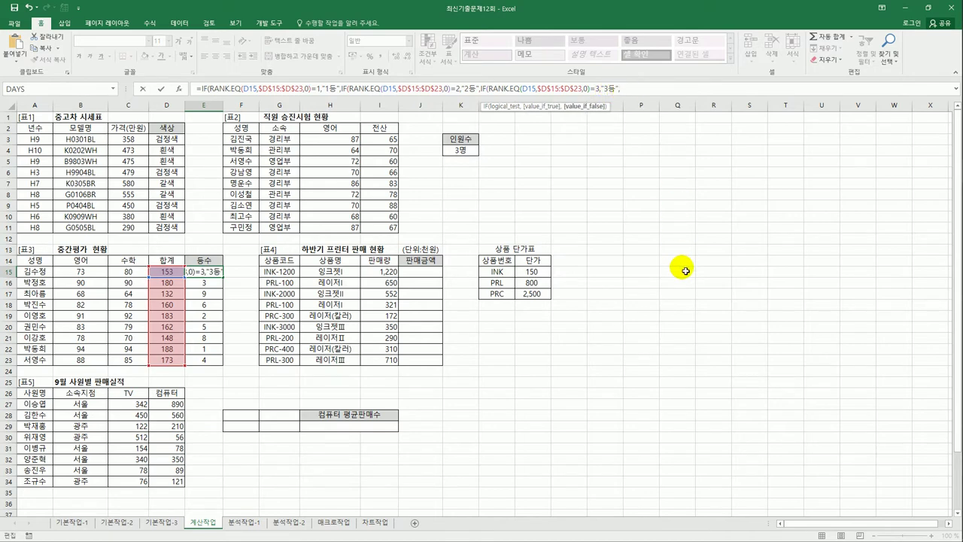
{"action": "type", "text": "\"\"))"}
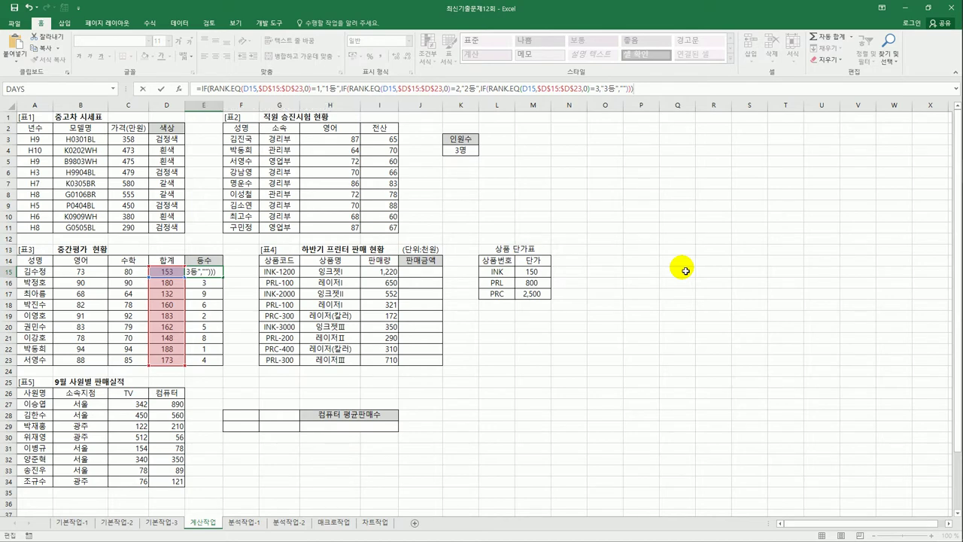
{"action": "key", "text": "Return"}
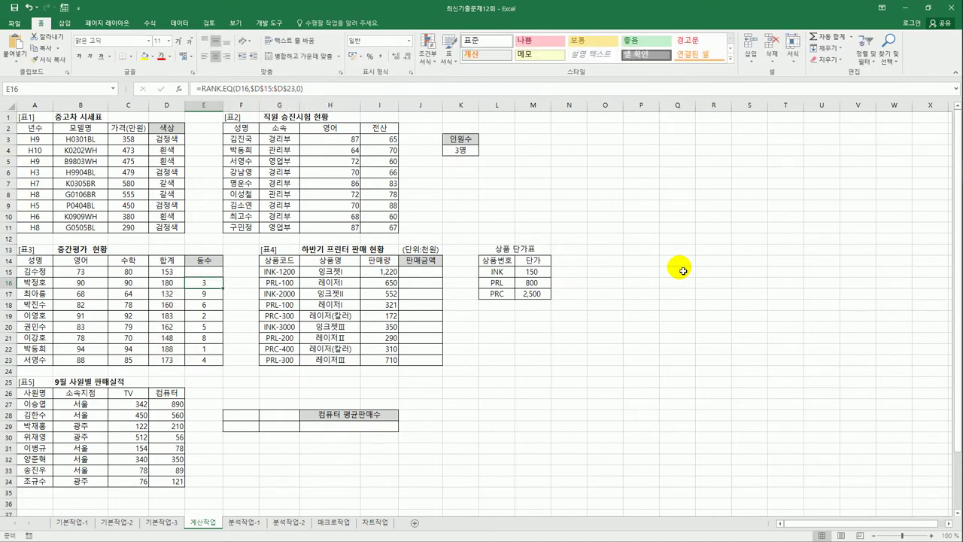
{"action": "key", "text": "Up"}
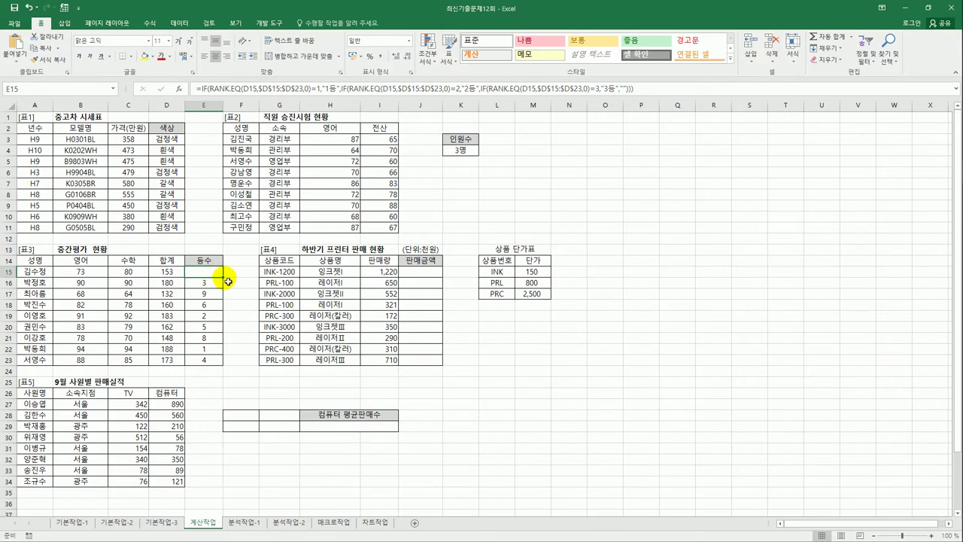
{"action": "left_click_drag", "start_coordinate": [223, 277], "coordinate": [226, 368]}
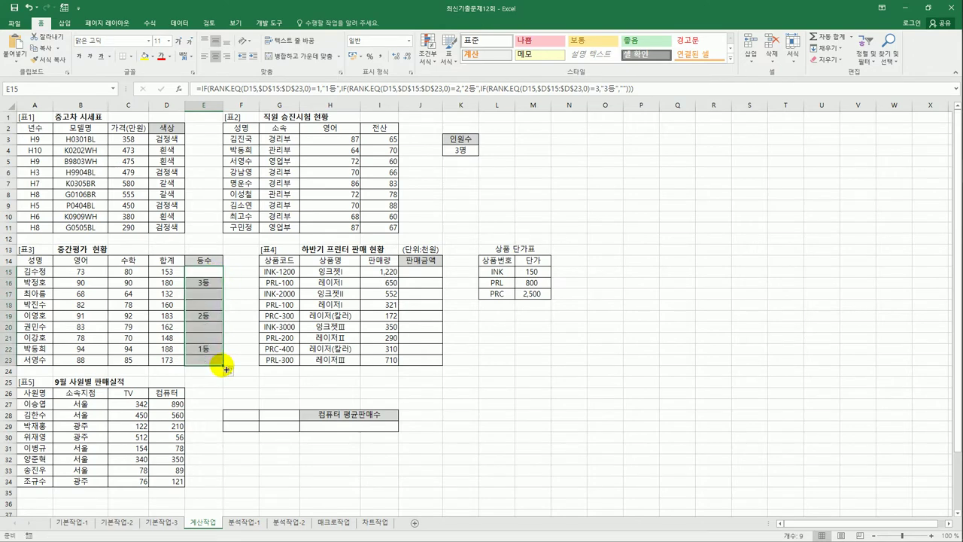
{"action": "left_click", "coordinate": [431, 276]}
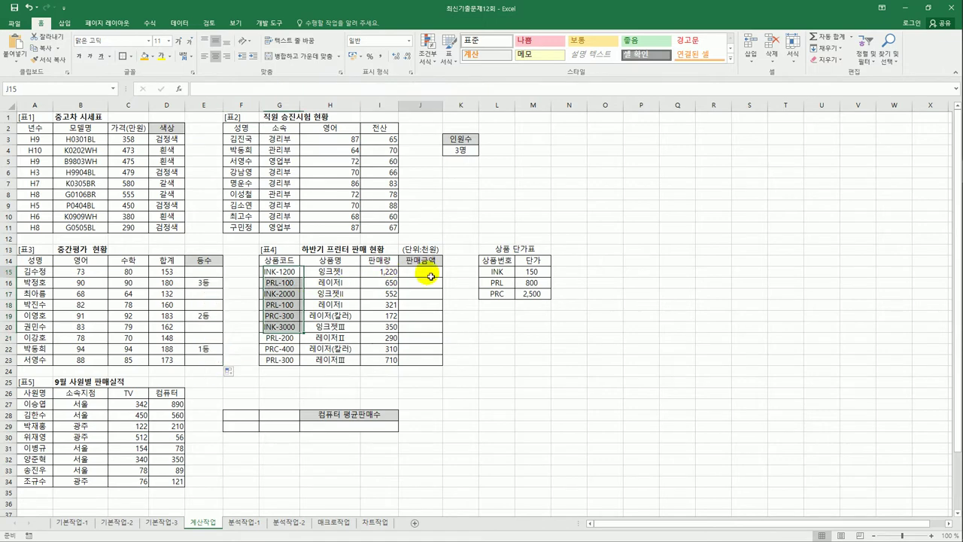
{"action": "left_click_drag", "start_coordinate": [493, 272], "coordinate": [523, 296]}
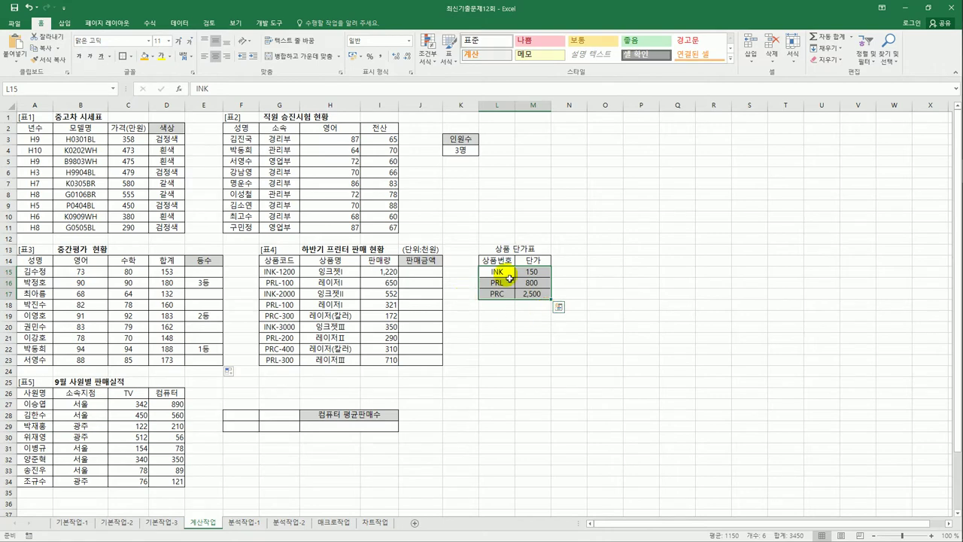
{"action": "left_click", "coordinate": [277, 274]}
{"action": "left_click_drag", "start_coordinate": [277, 274], "coordinate": [284, 354]}
Enter a LEFT formula in the 판매금액 cell J15 of 표4 that extracts the first 3 characters of product code G15.
{"action": "left_click", "coordinate": [422, 271]}
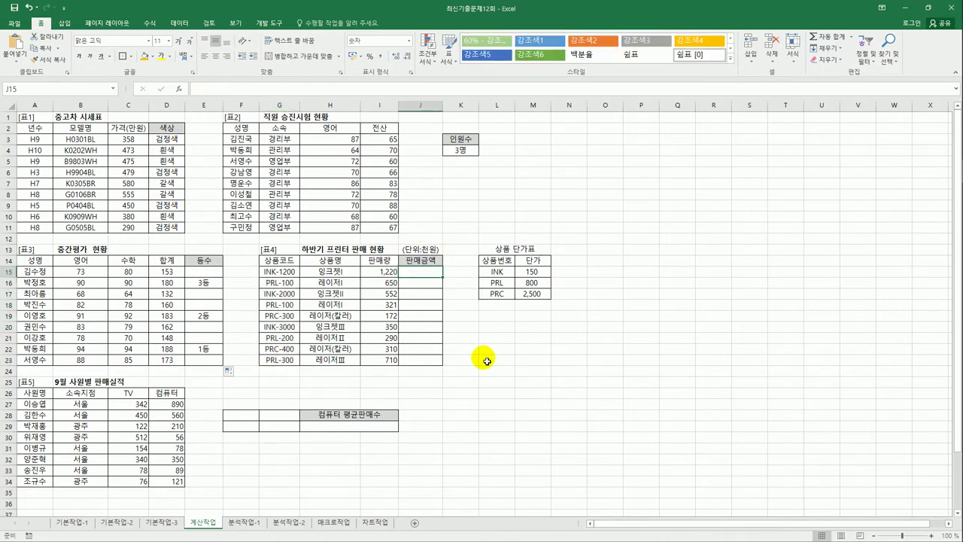
{"action": "type", "text": "=ㅣㄷ"}
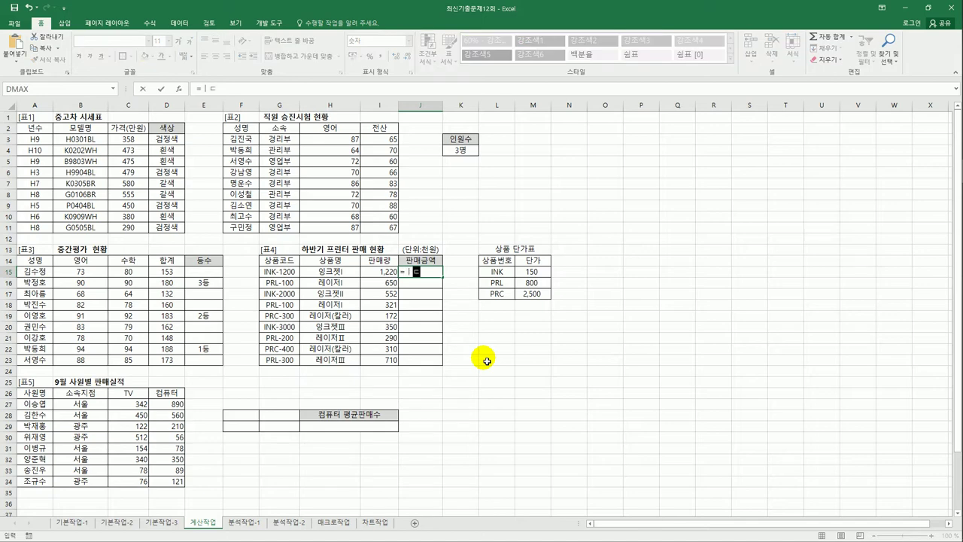
{"action": "type", "text": "I"}
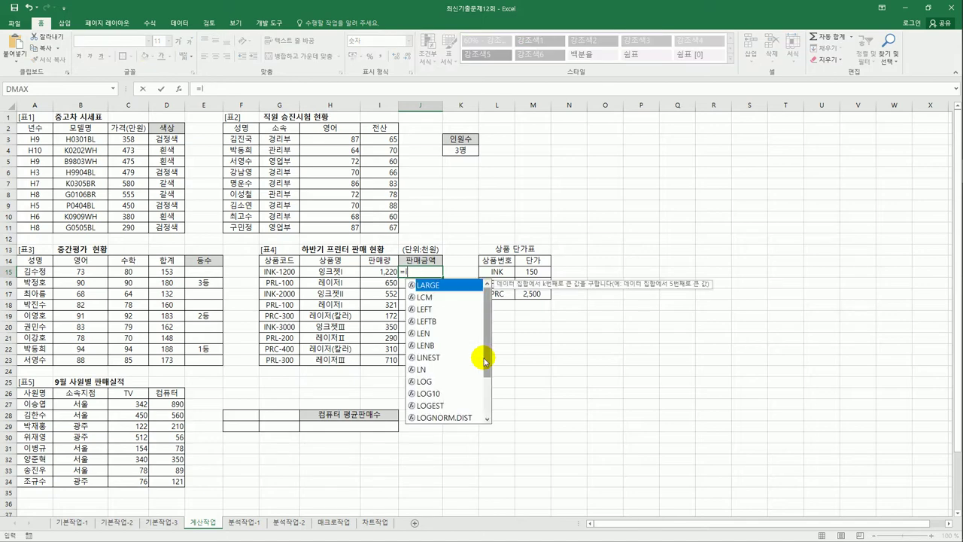
{"action": "key", "text": "Escape"}
{"action": "key", "text": "BackSpace"}
{"action": "type", "text": "e"}
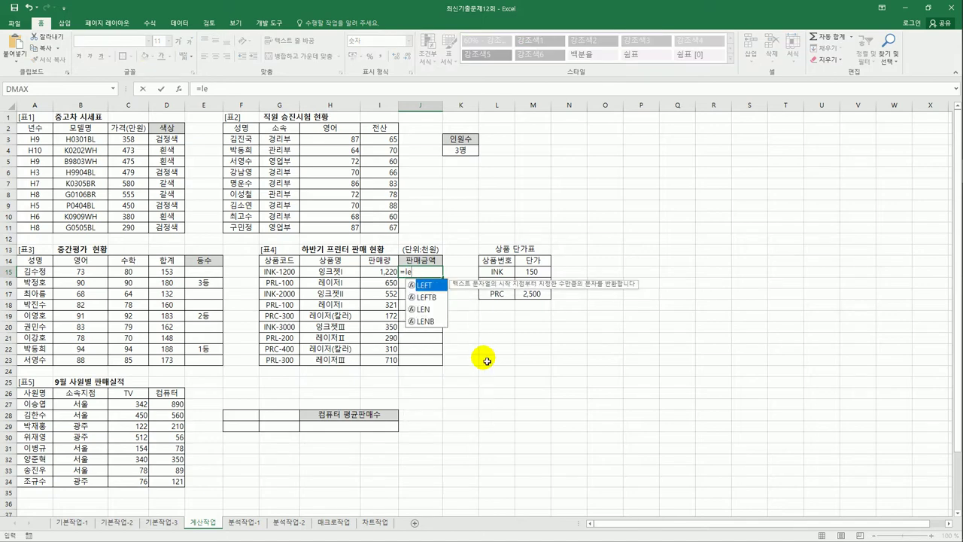
{"action": "key", "text": "Tab"}
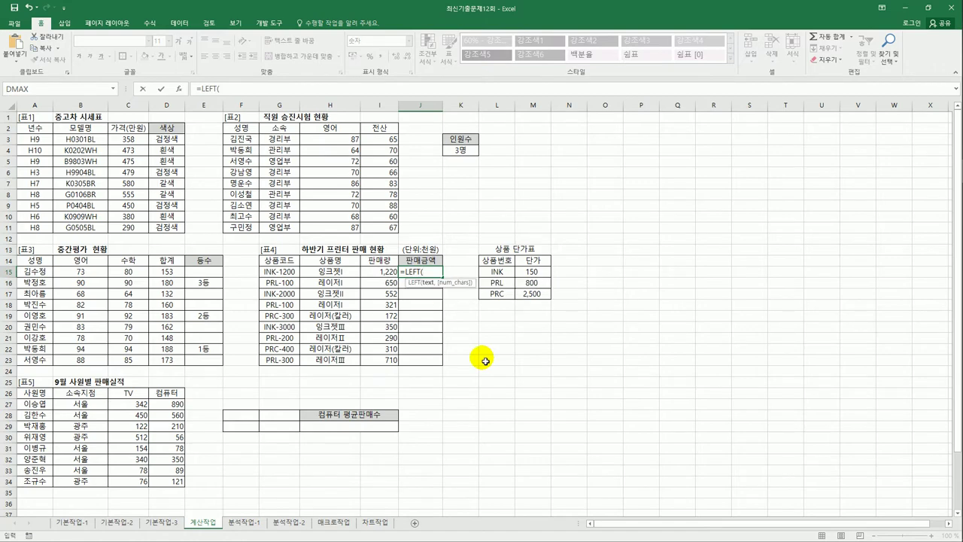
{"action": "left_click", "coordinate": [283, 273]}
{"action": "type", "text": ",3"}
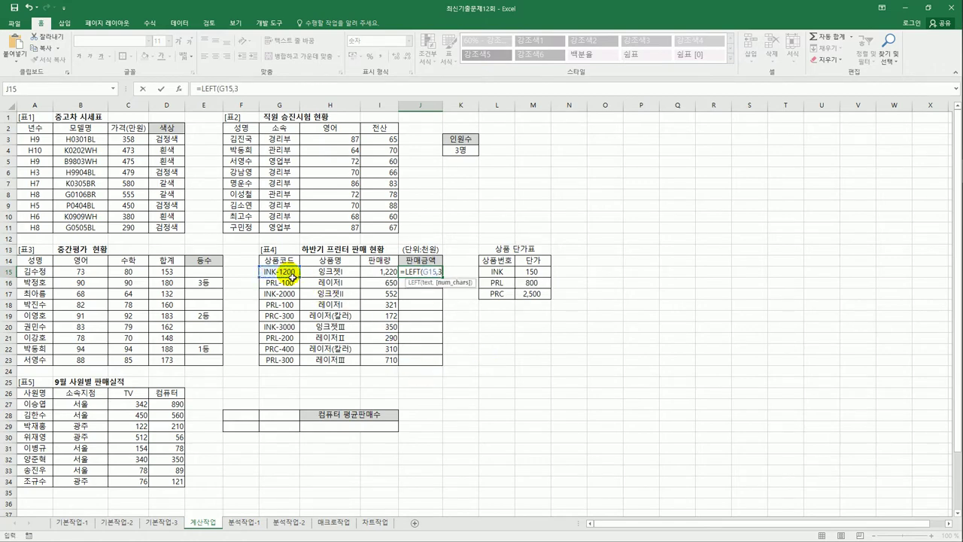
{"action": "key", "text": "Return"}
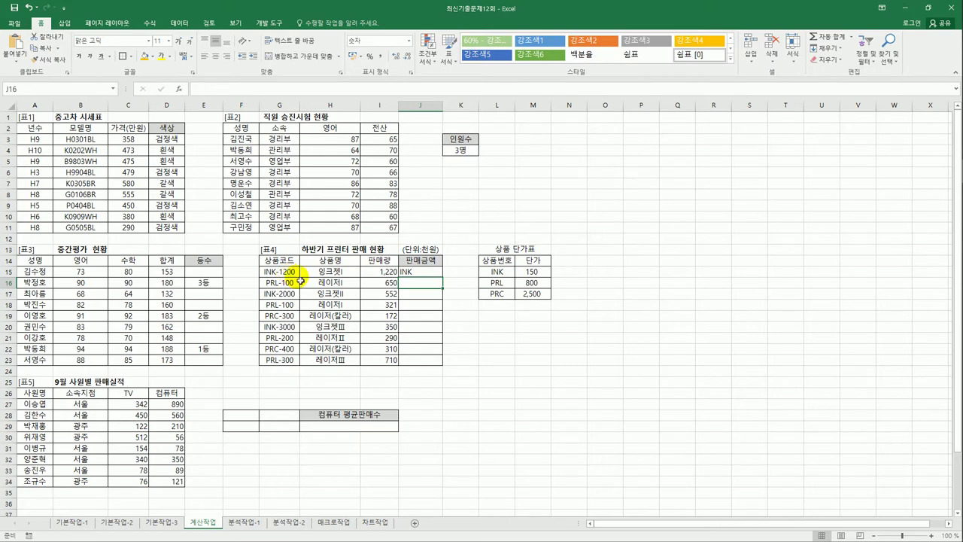
Wrap J15's LEFT formula in a VLOOKUP as the lookup value, with the absolute range $L$15:$M$17 as the table array.
{"action": "left_click", "coordinate": [419, 274]}
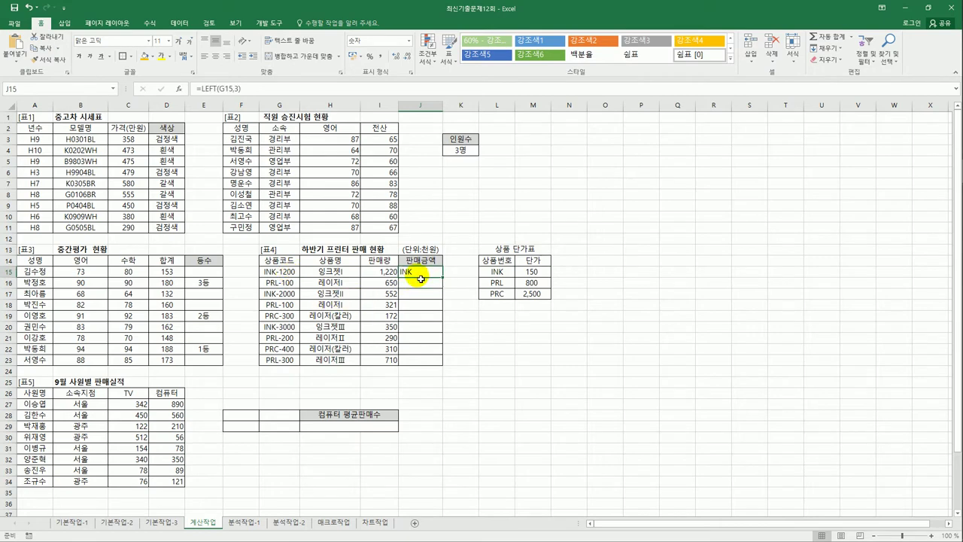
{"action": "left_click", "coordinate": [200, 89]}
{"action": "type", "text": "VLOOKUP(LEFT(G15"}
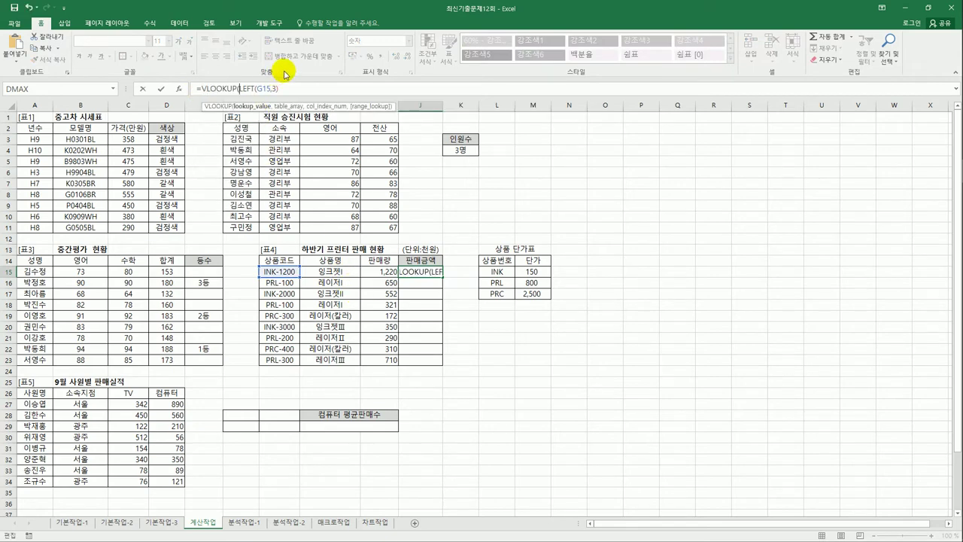
{"action": "type", "text": ","}
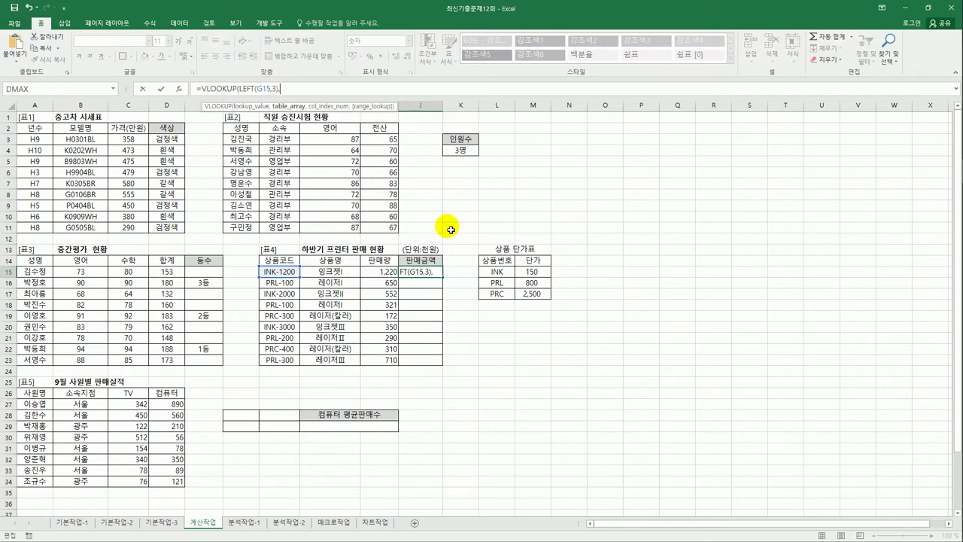
{"action": "left_click_drag", "start_coordinate": [503, 271], "coordinate": [524, 296]}
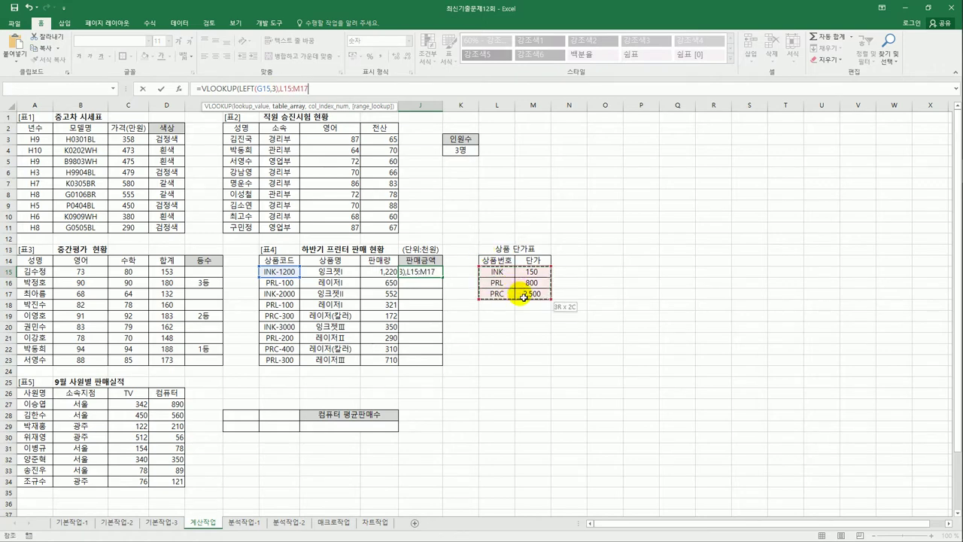
{"action": "key", "text": "F4"}
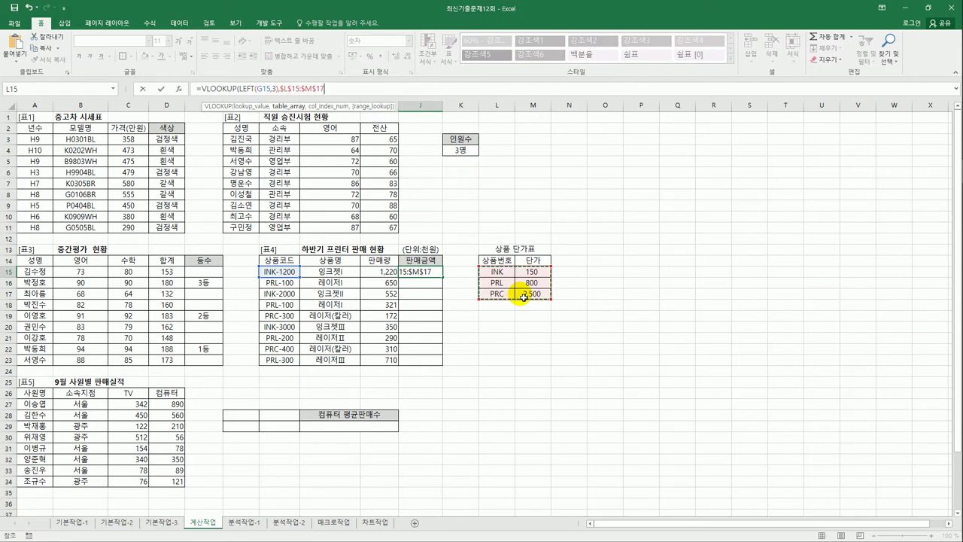
Complete J15's VLOOKUP with column index 2 and FALSE for an exact match.
{"action": "type", "text": ",2"}
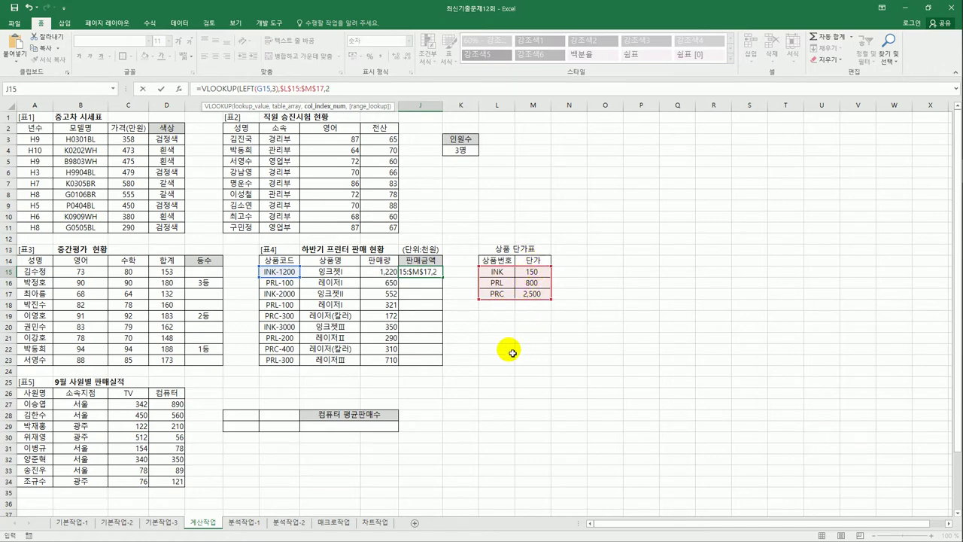
{"action": "type", "text": ","}
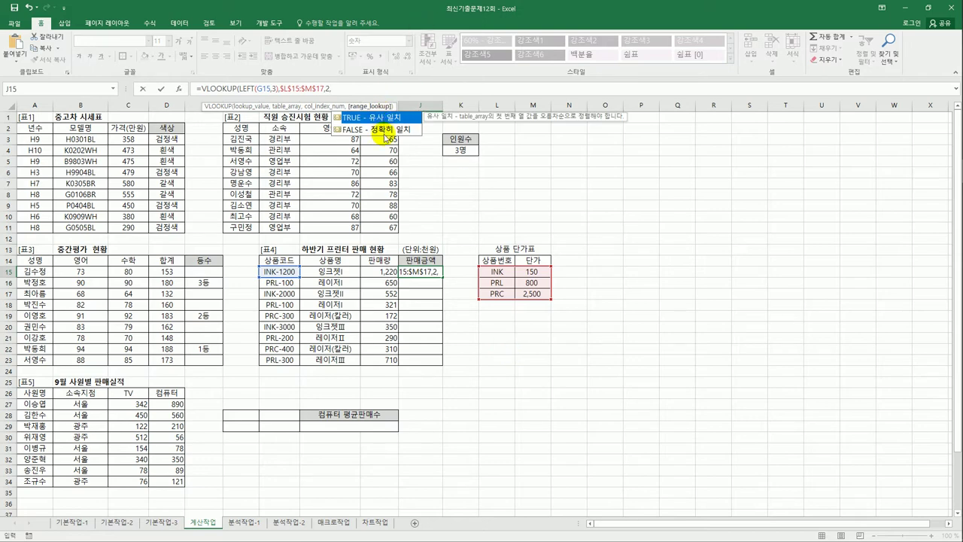
{"action": "double_click", "coordinate": [386, 131]}
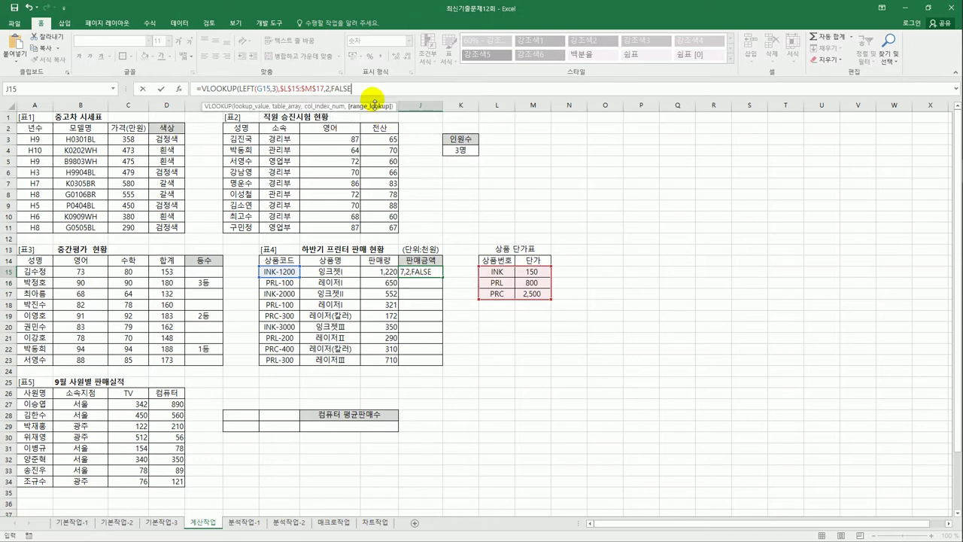
{"action": "type", "text": ")"}
{"action": "key", "text": "ctrl+Return"}
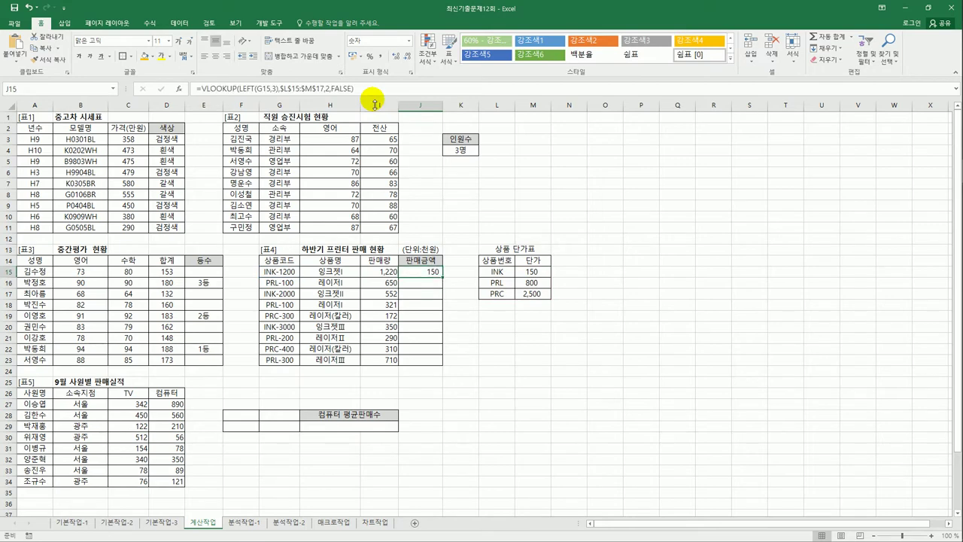
Multiply J15's VLOOKUP result by the sales quantity in I15.
{"action": "left_click", "coordinate": [369, 90]}
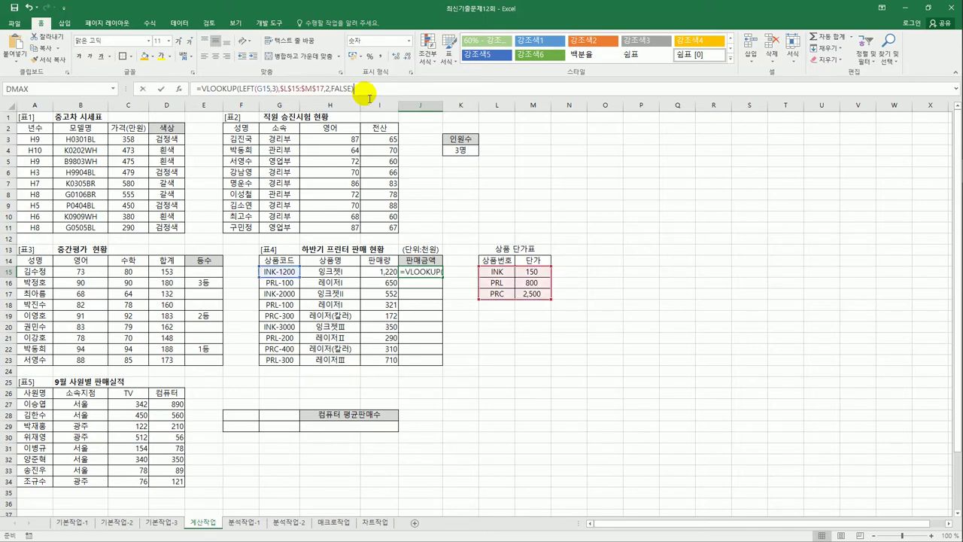
{"action": "type", "text": "*"}
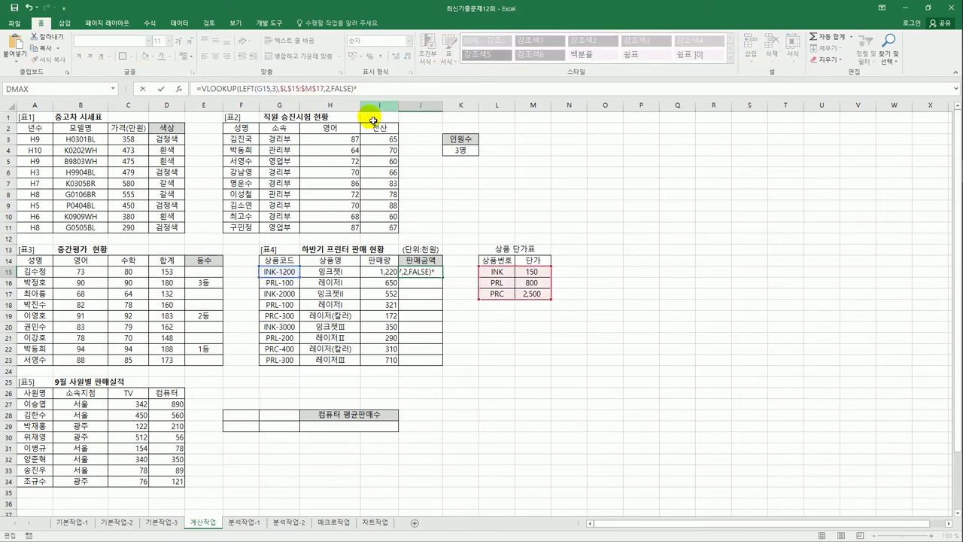
{"action": "left_click", "coordinate": [389, 277]}
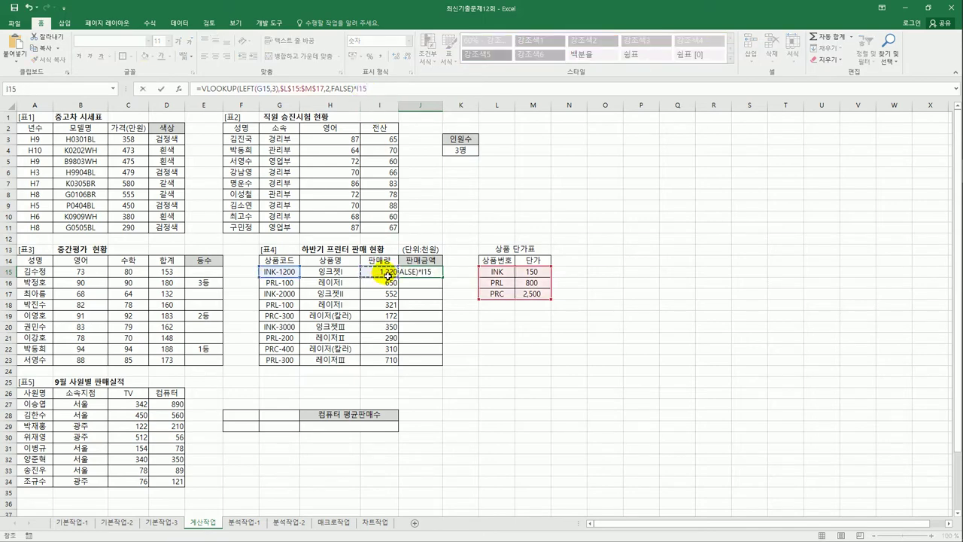
{"action": "key", "text": "Return"}
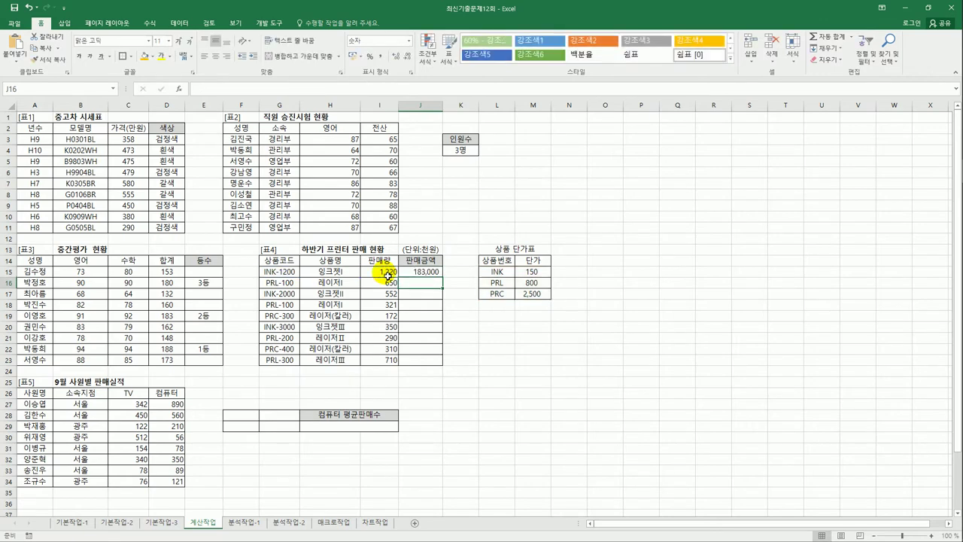
Fill the 판매금액 formula in J15 down through J23 for the remaining products in 표4.
{"action": "left_click", "coordinate": [438, 274]}
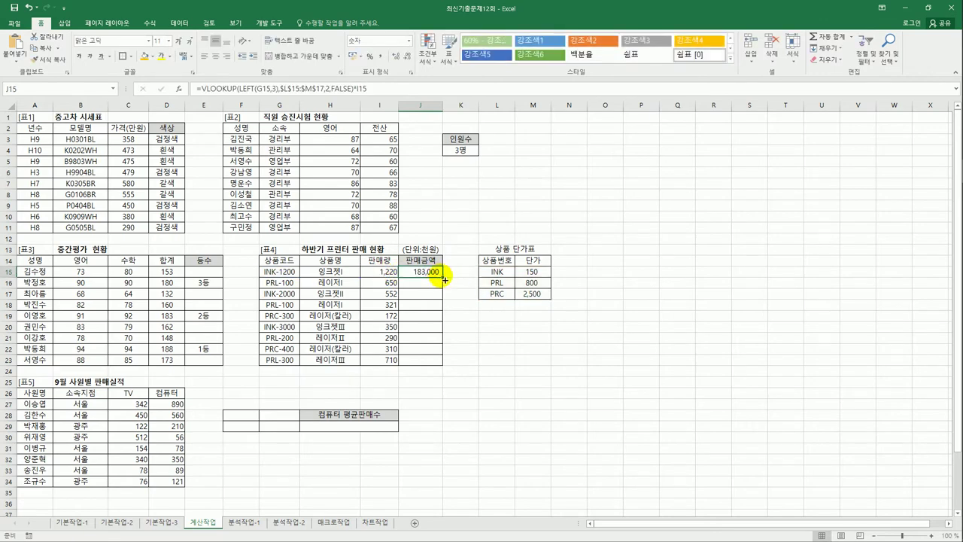
{"action": "left_click_drag", "start_coordinate": [445, 279], "coordinate": [433, 366]}
{"action": "left_click", "coordinate": [435, 364]}
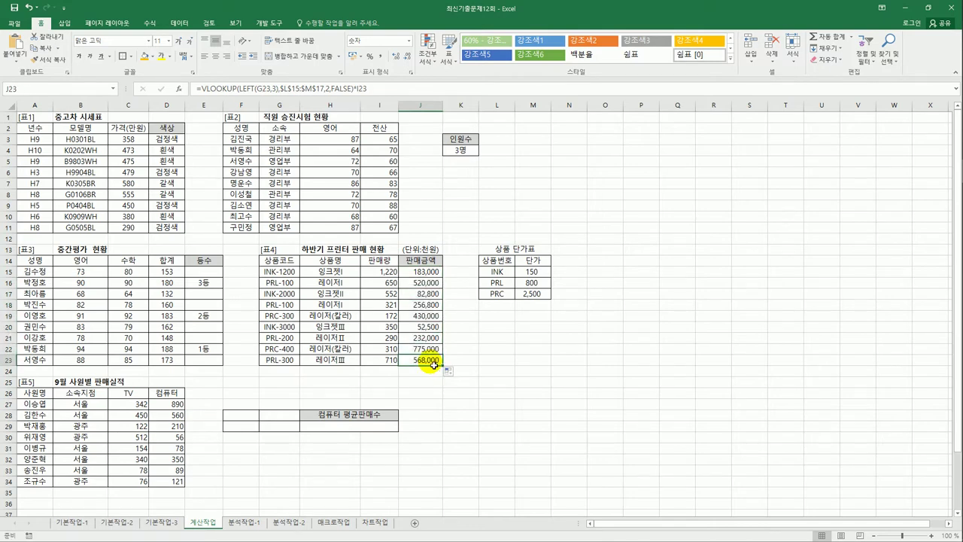
Copy the 소속지점 header and 서울 value from B26:B27 of 표5 into the criteria range at F28:F29.
{"action": "left_click", "coordinate": [245, 416]}
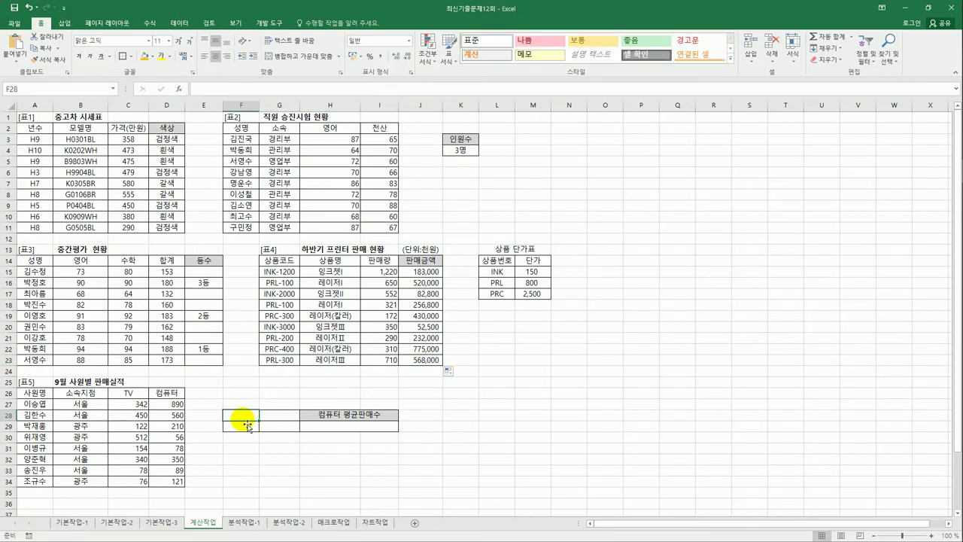
{"action": "left_click", "coordinate": [81, 394]}
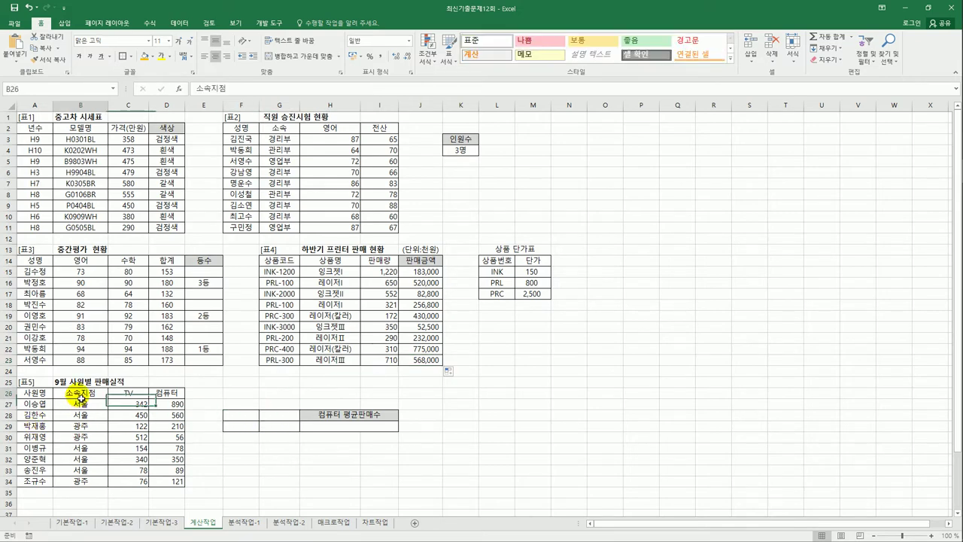
{"action": "left_click_drag", "start_coordinate": [81, 397], "coordinate": [81, 405]}
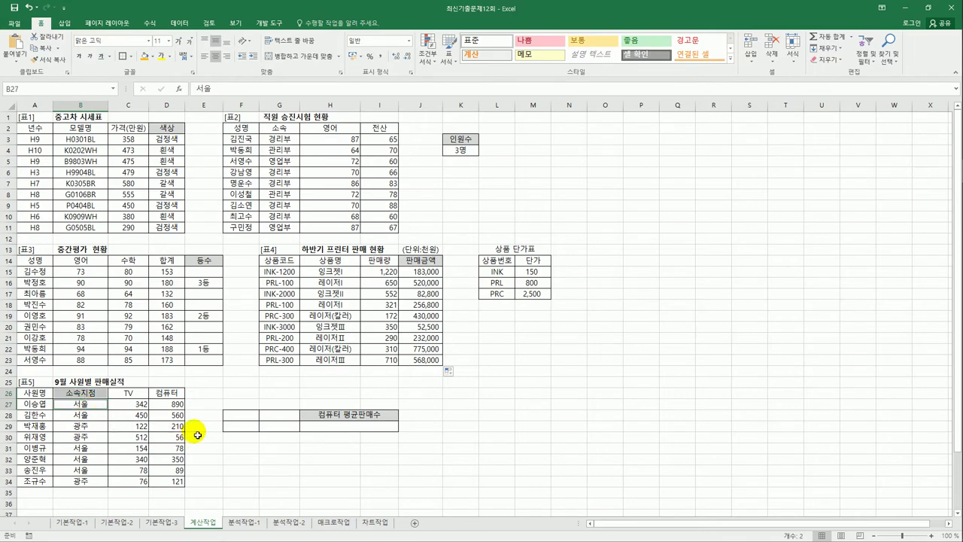
{"action": "key", "text": "ctrl+c"}
{"action": "left_click", "coordinate": [236, 419]}
{"action": "key", "text": "ctrl+v"}
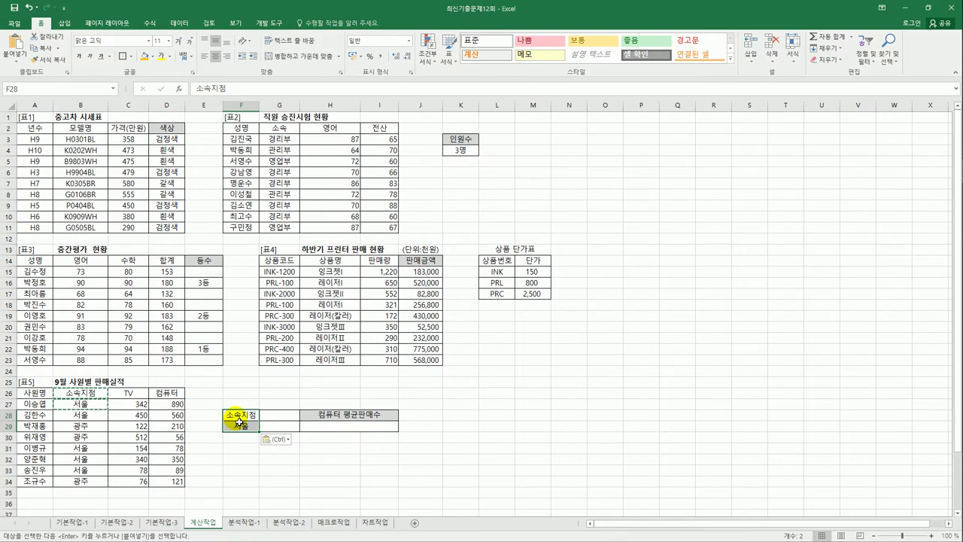
Copy the 컴퓨터 header from D26 to G28 and enter the criterion >=100 beneath it in G29.
{"action": "left_click", "coordinate": [166, 393]}
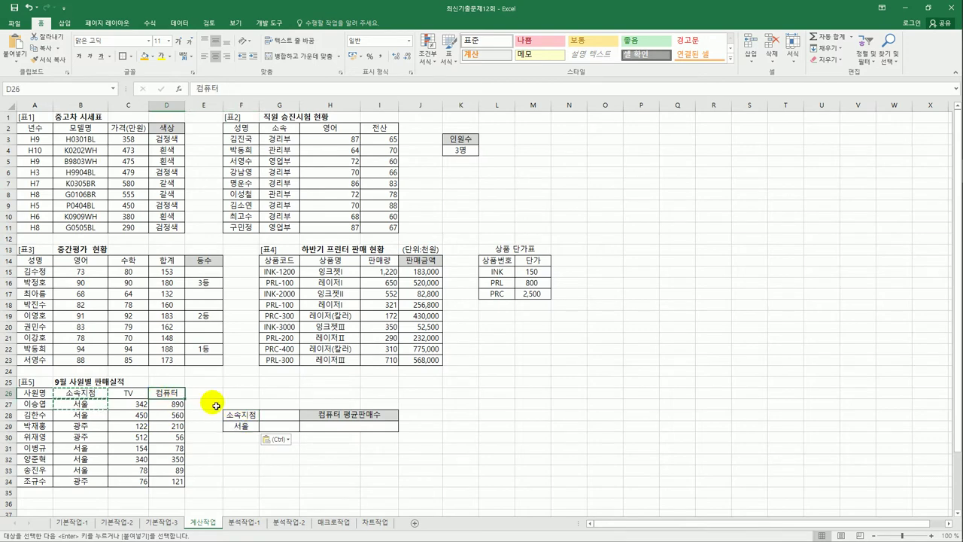
{"action": "key", "text": "ctrl+c"}
{"action": "left_click", "coordinate": [279, 415]}
{"action": "key", "text": "ctrl+v"}
{"action": "left_click", "coordinate": [277, 431]}
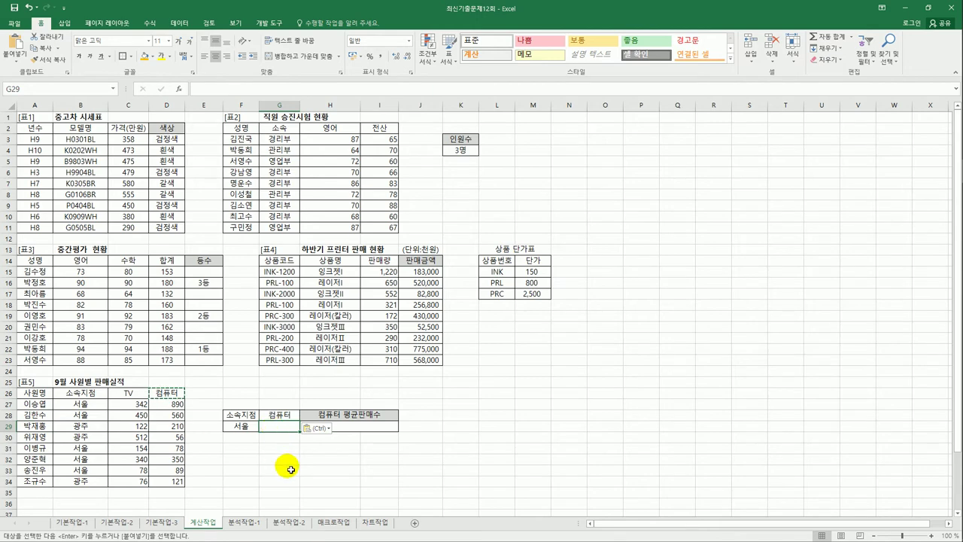
{"action": "type", "text": ">="}
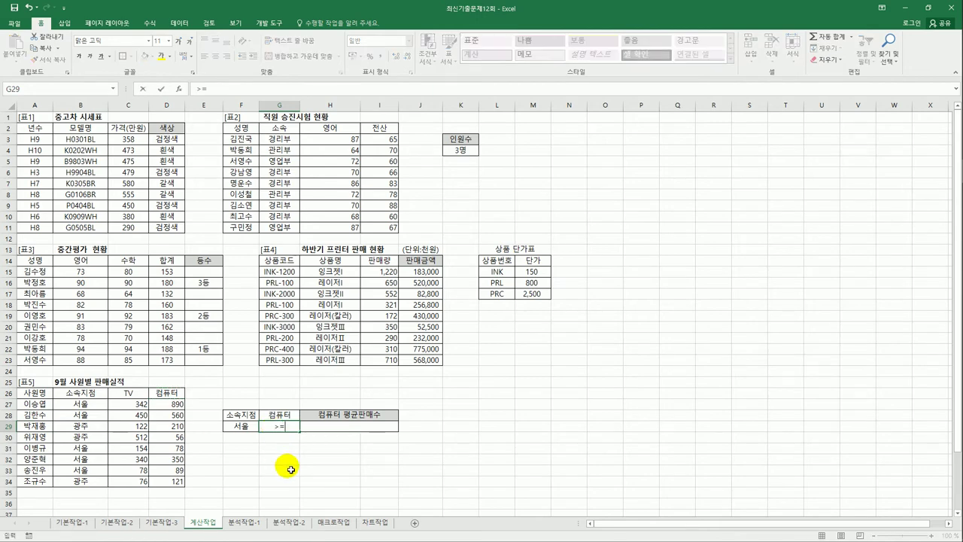
{"action": "type", "text": "100"}
{"action": "key", "text": "Return"}
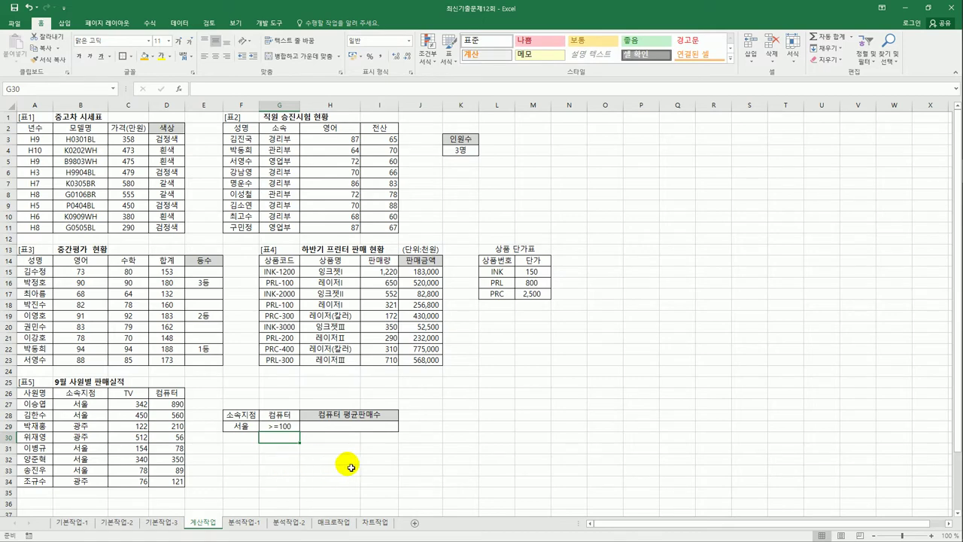
Begin a DAVERAGE formula in the 컴퓨터 평균판매수 cell H29 with 표5's range A26:D34 as the database.
{"action": "left_click", "coordinate": [353, 428]}
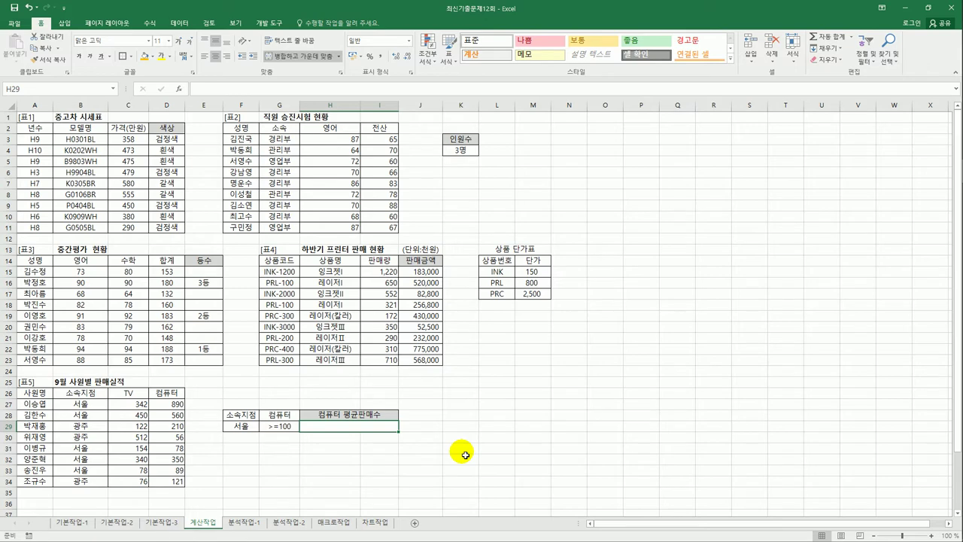
{"action": "type", "text": "=d"}
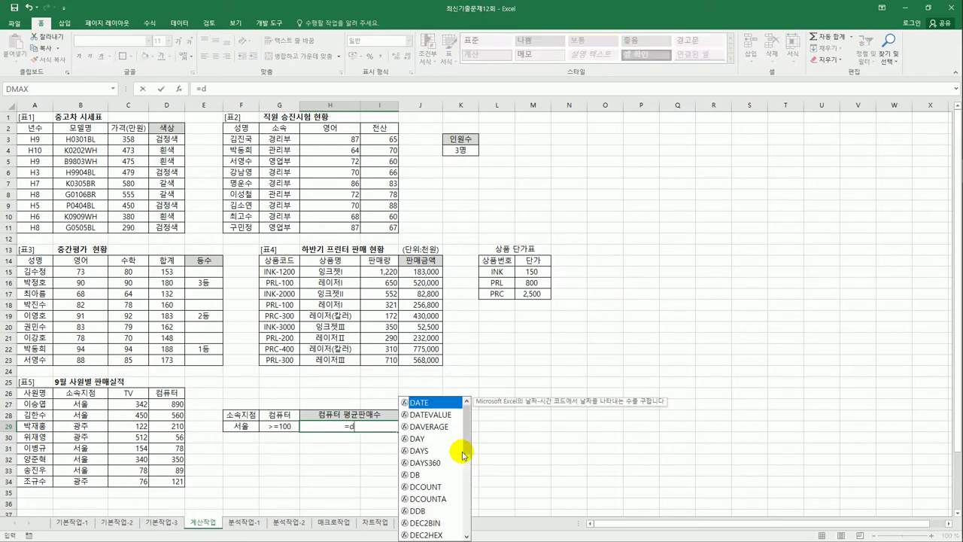
{"action": "key", "text": "Down"}
{"action": "key", "text": "Down"}
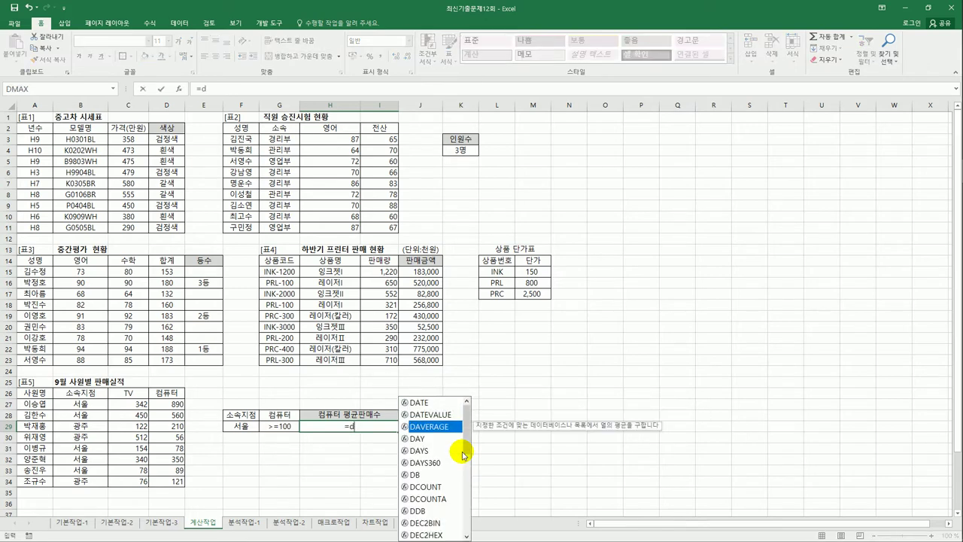
{"action": "key", "text": "Tab"}
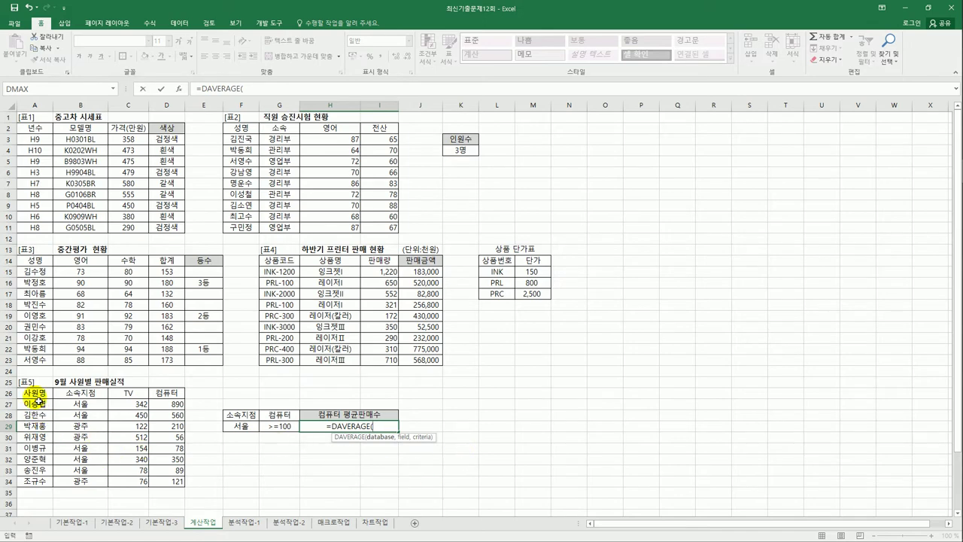
{"action": "left_click_drag", "start_coordinate": [33, 393], "coordinate": [167, 482]}
{"action": "type", "text": ","}
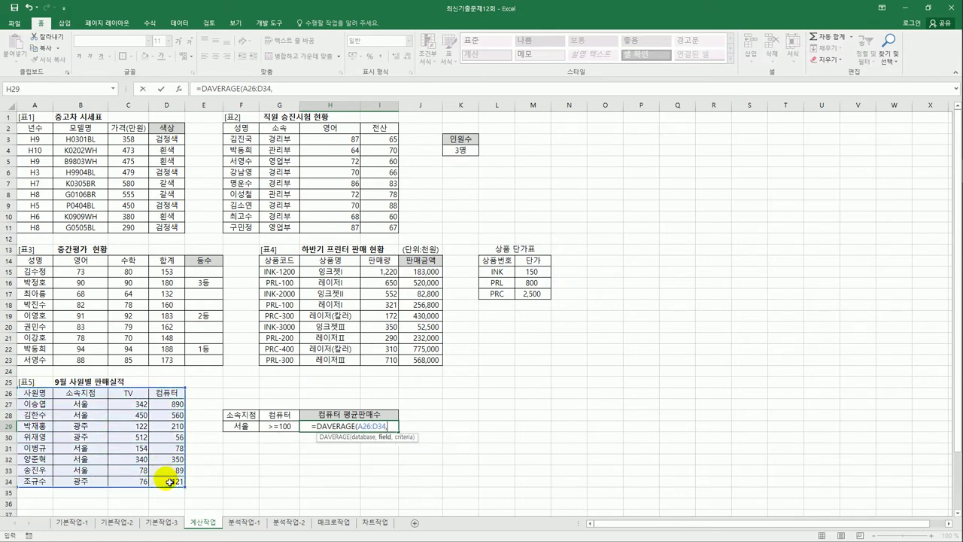
Complete H29's DAVERAGE formula with D26 as the field and F28:G29 as the criteria range.
{"action": "left_click", "coordinate": [165, 394]}
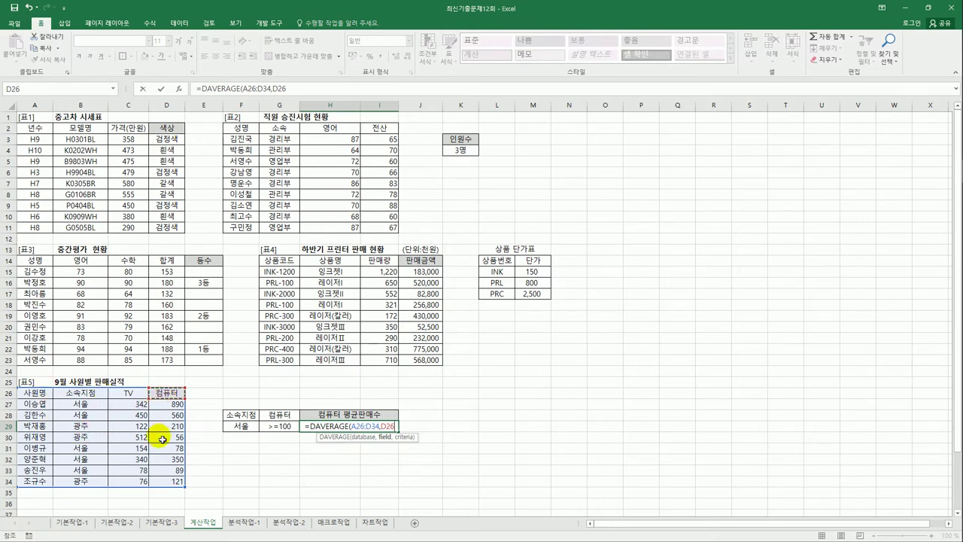
{"action": "type", "text": ","}
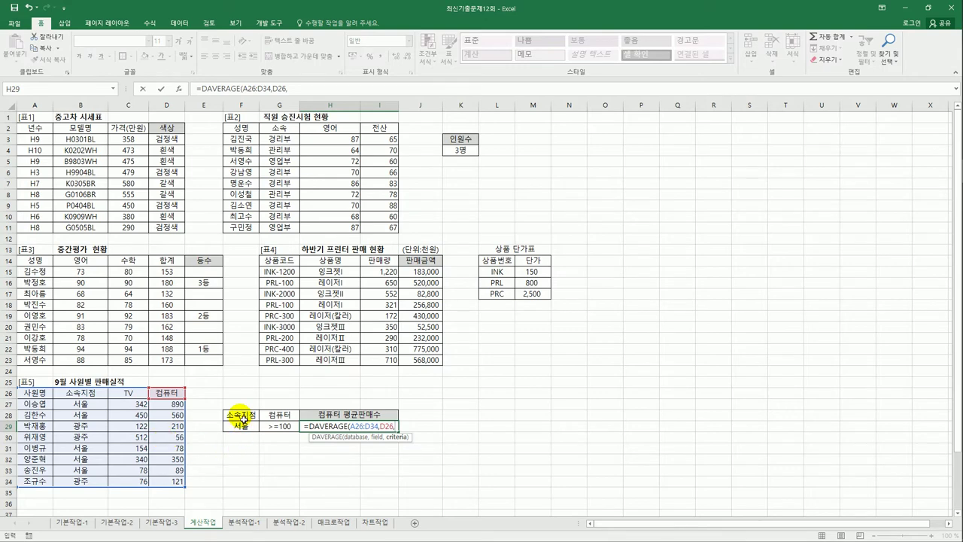
{"action": "left_click_drag", "start_coordinate": [253, 419], "coordinate": [278, 427]}
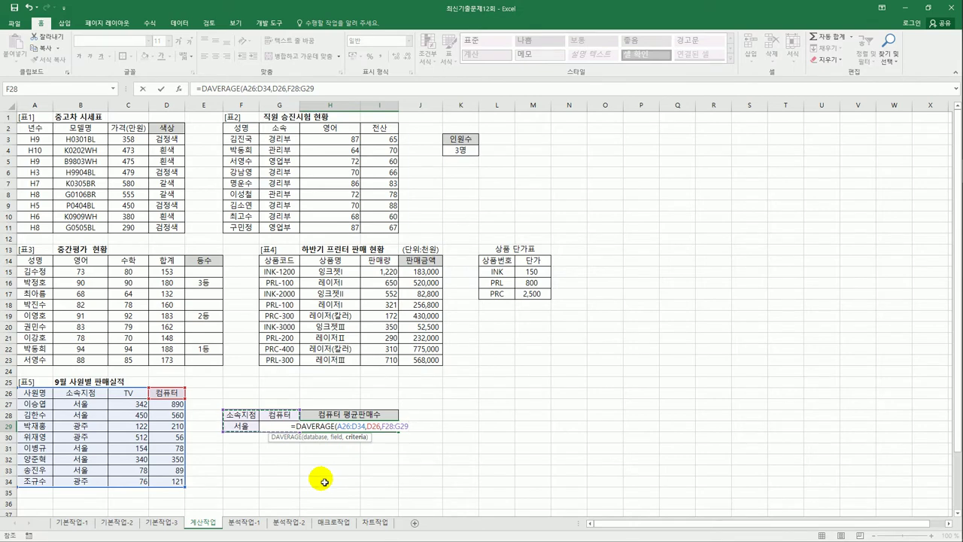
{"action": "type", "text": ")"}
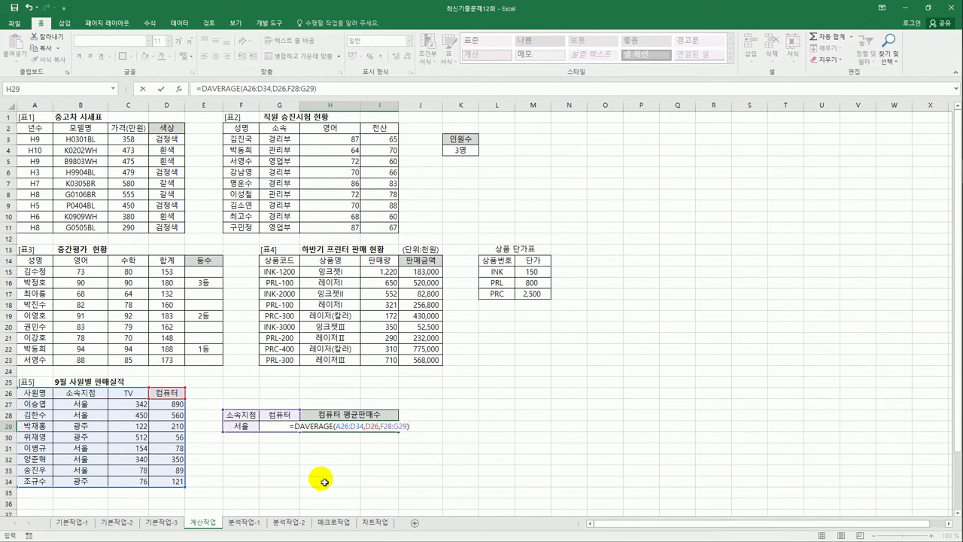
{"action": "key", "text": "ctrl+Return"}
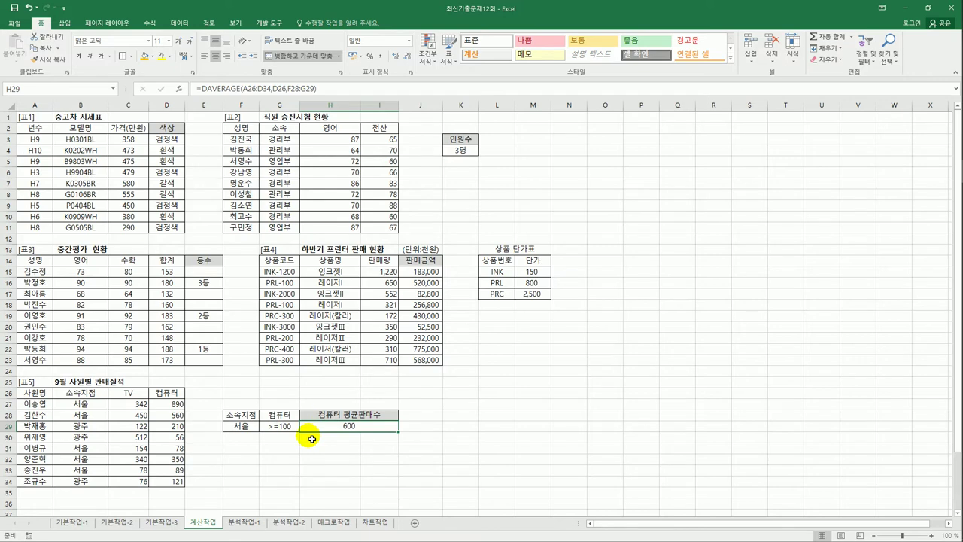
On the 분석작업-1 sheet, define the name 원가비율 for cell B15.
{"action": "left_click", "coordinate": [235, 523]}
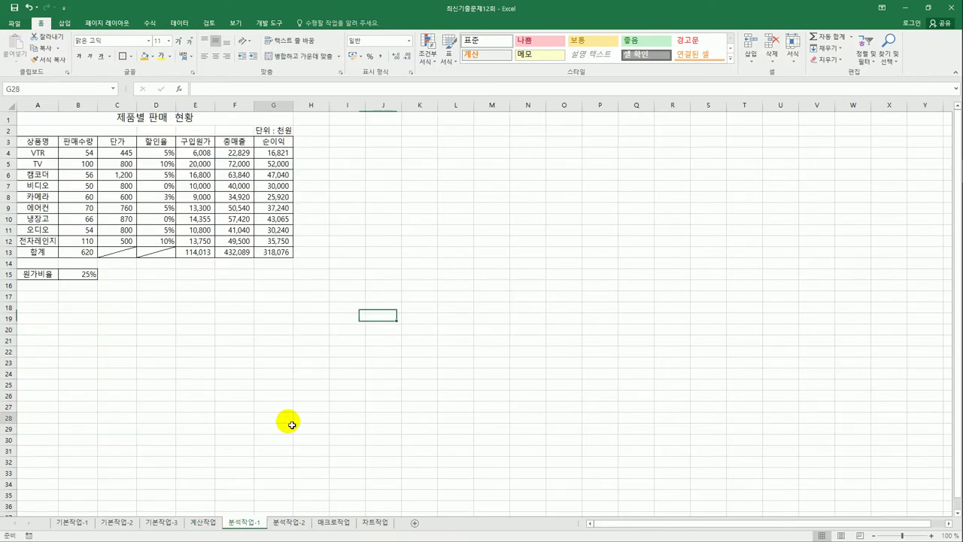
{"action": "left_click", "coordinate": [292, 423]}
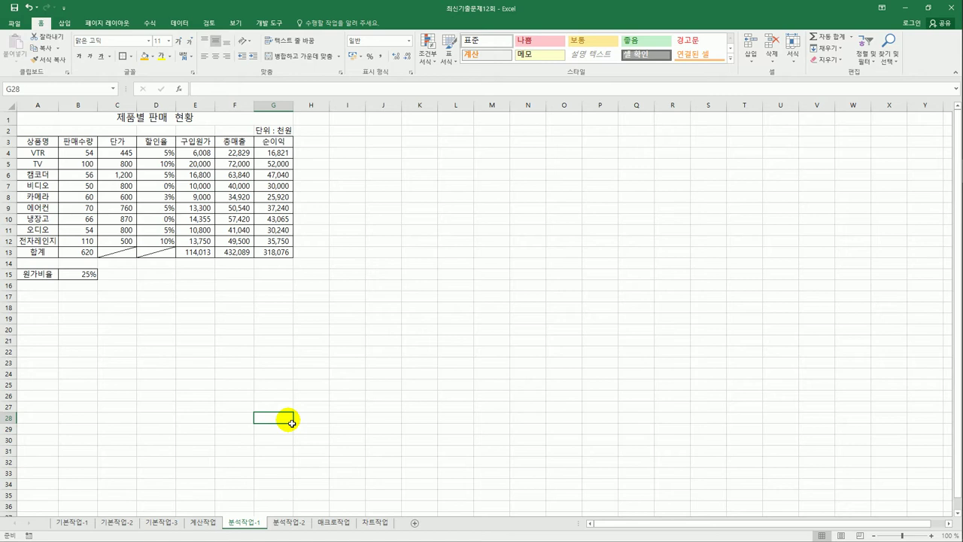
{"action": "left_click", "coordinate": [91, 276]}
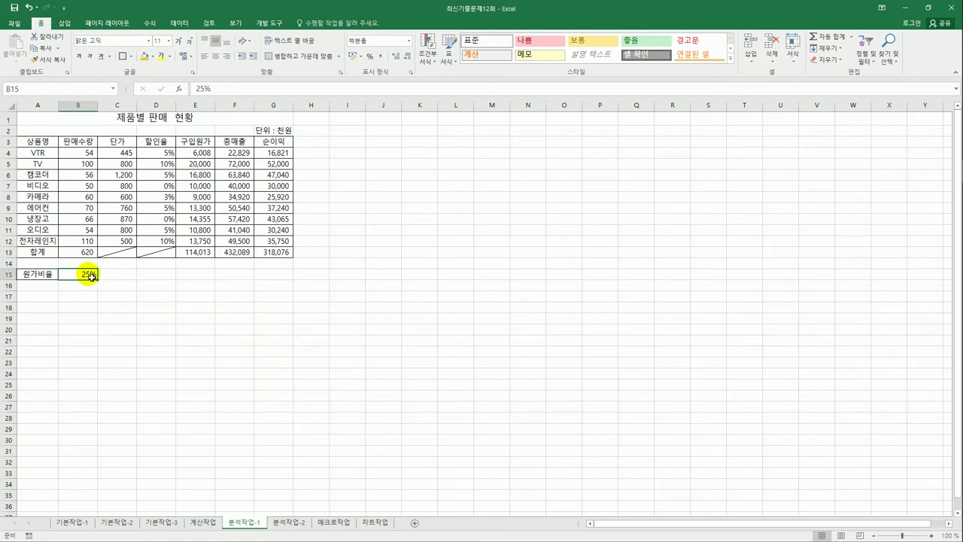
{"action": "left_click", "coordinate": [24, 91]}
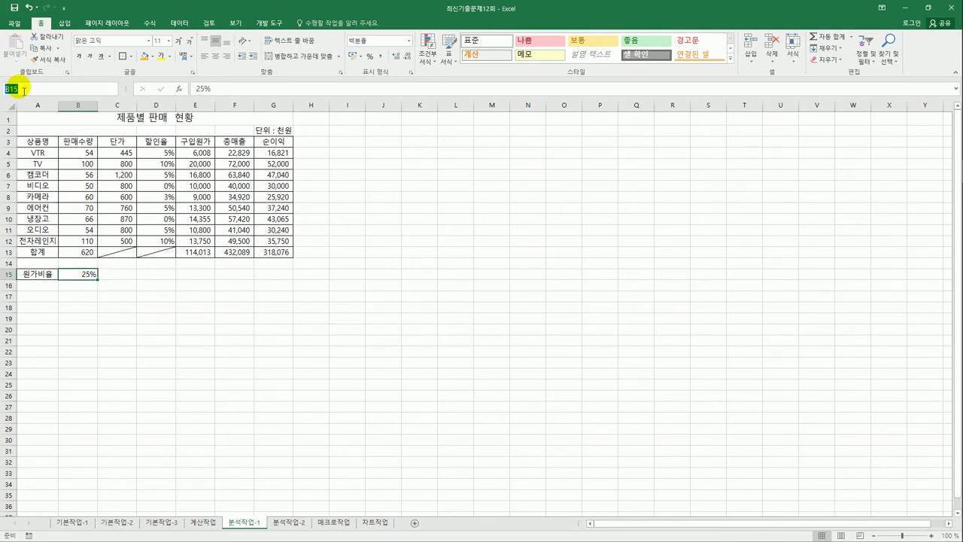
{"action": "type", "text": "dnjsrkqldbf"}
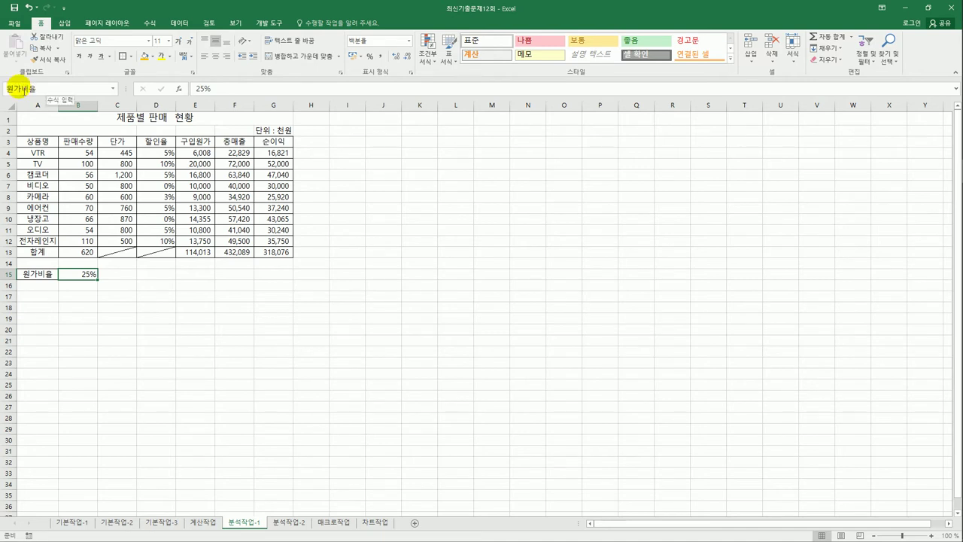
{"action": "key", "text": "Return"}
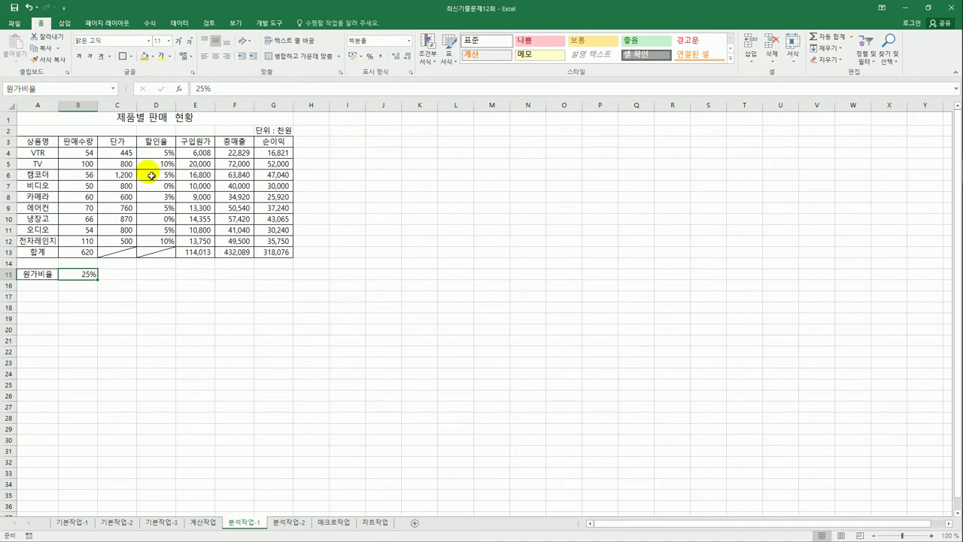
Define the name 순이익합계 for the 순이익 total in cell G13.
{"action": "left_click", "coordinate": [267, 253]}
{"action": "left_click", "coordinate": [28, 89]}
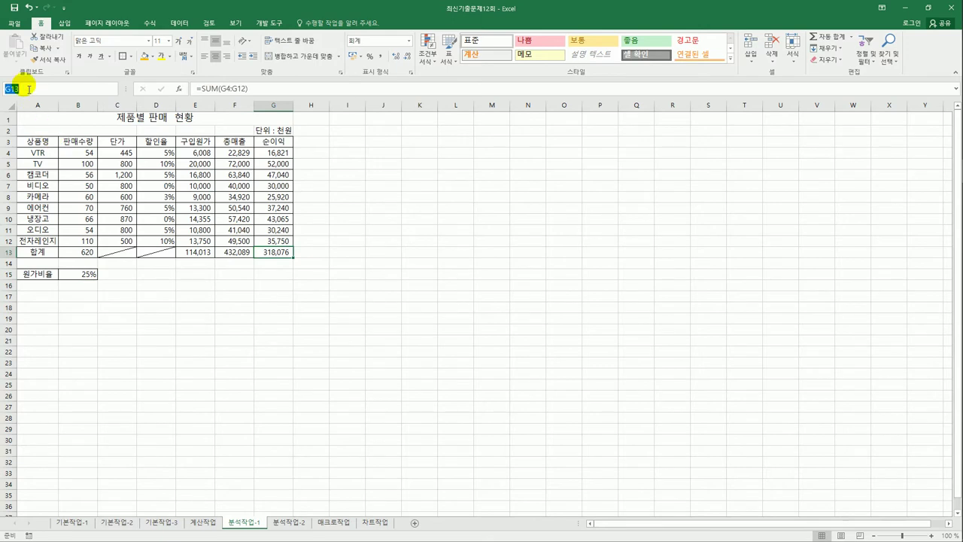
{"action": "type", "text": "tnsdldlrgkqrP"}
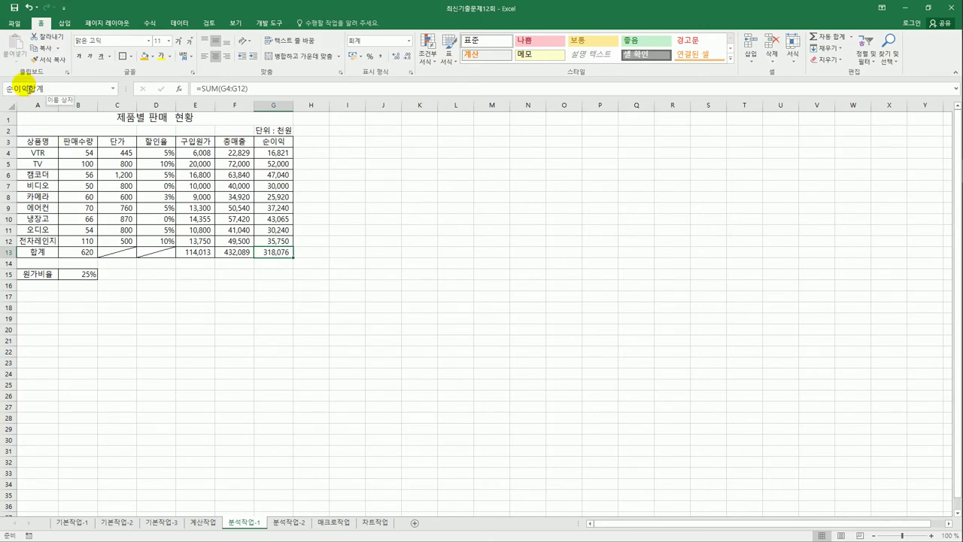
{"action": "key", "text": "Return"}
Add a scenario named 원가비율증가 with an empty comment that changes cell B15 to 30%.
{"action": "left_click", "coordinate": [85, 274]}
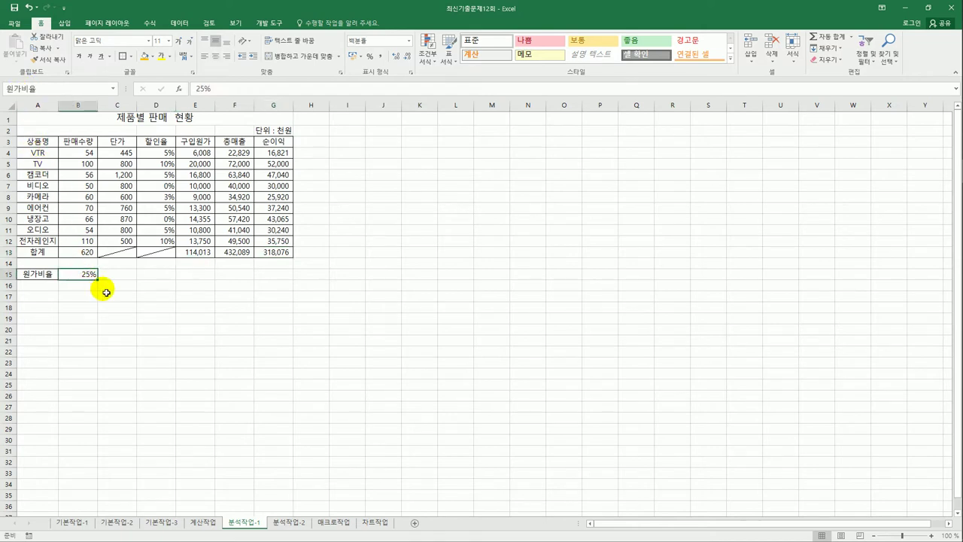
{"action": "left_click", "coordinate": [179, 22]}
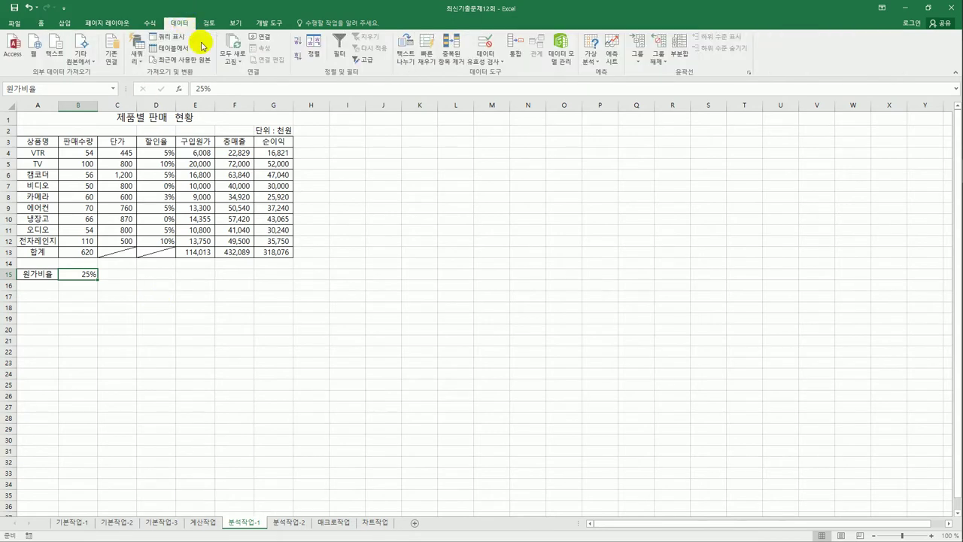
{"action": "left_click", "coordinate": [590, 57]}
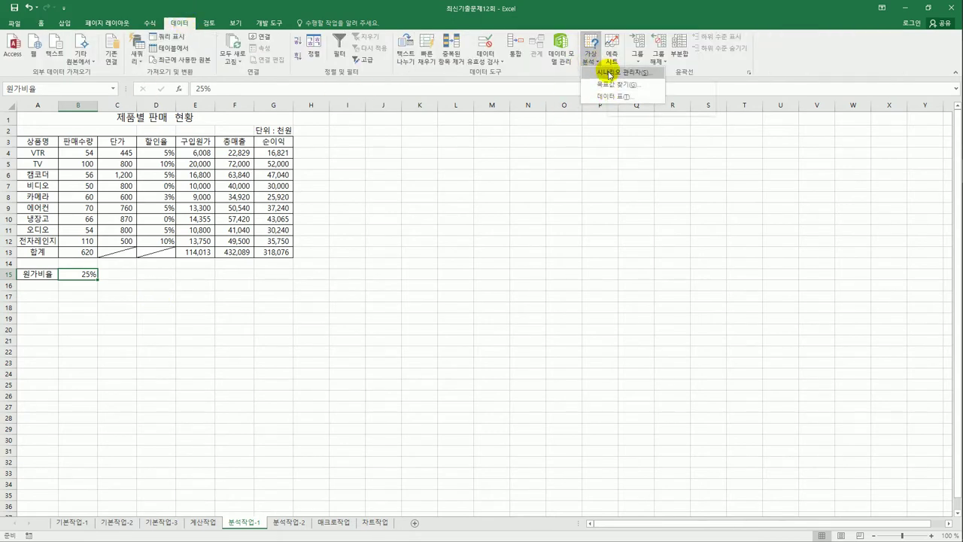
{"action": "left_click", "coordinate": [610, 73]}
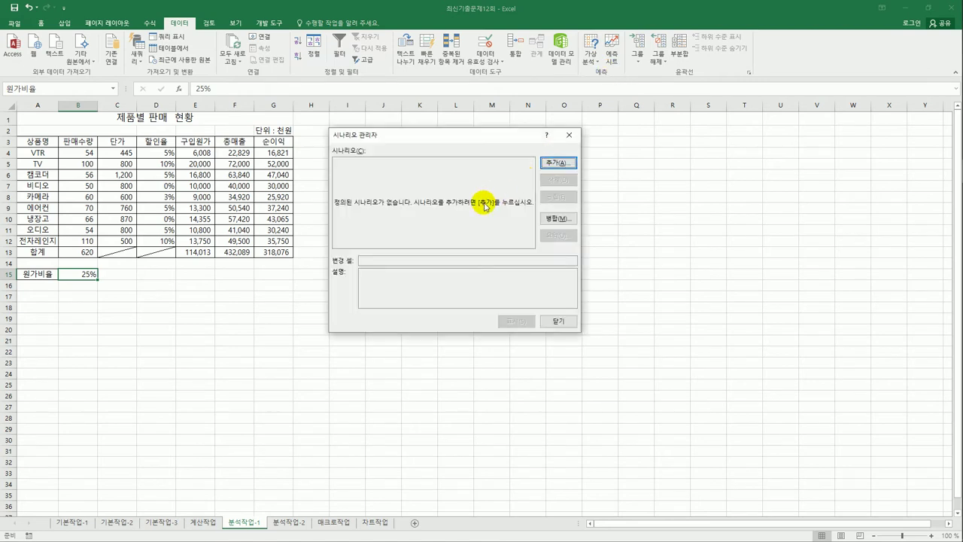
{"action": "left_click", "coordinate": [558, 163]}
{"action": "left_click_drag", "start_coordinate": [482, 234], "coordinate": [256, 239]}
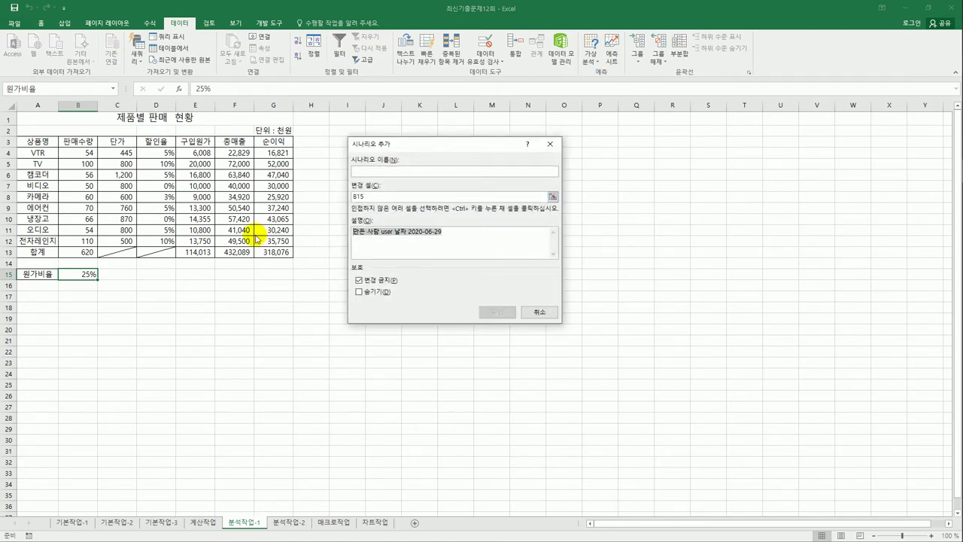
{"action": "key", "text": "Delete"}
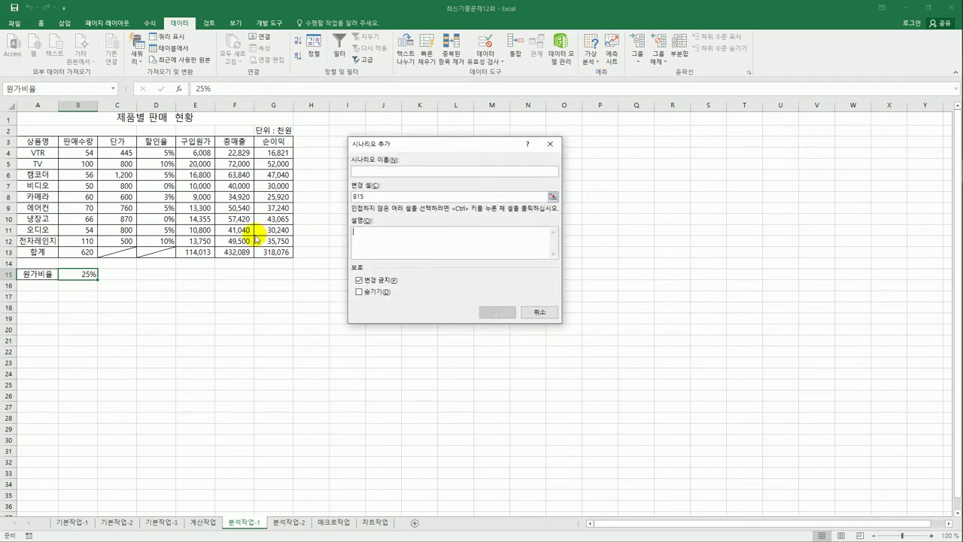
{"action": "left_click", "coordinate": [364, 173]}
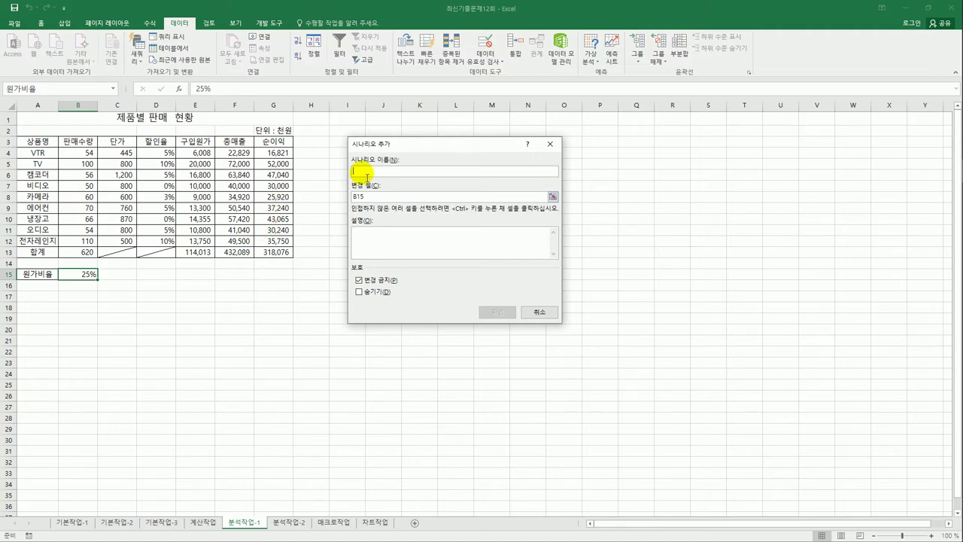
{"action": "type", "text": "원가비율증가"}
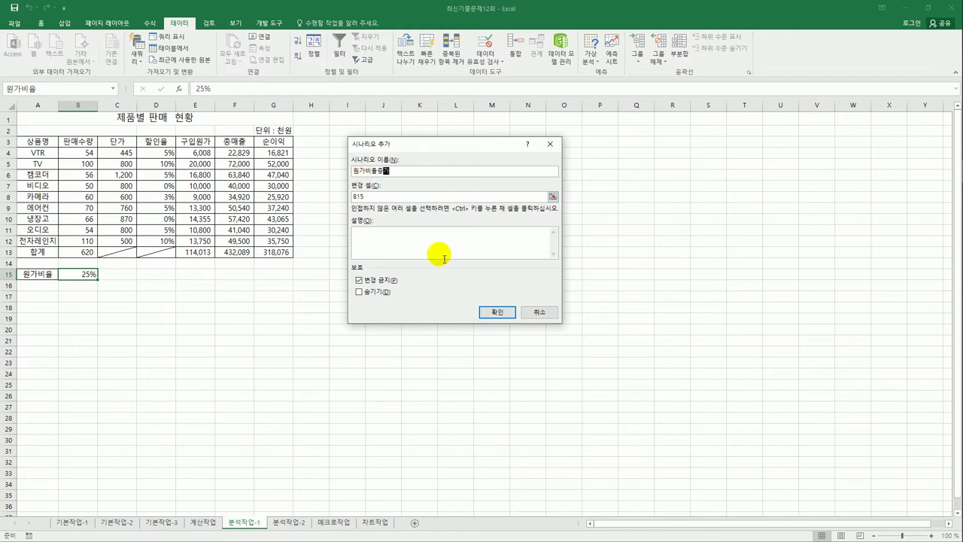
{"action": "left_click", "coordinate": [498, 312]}
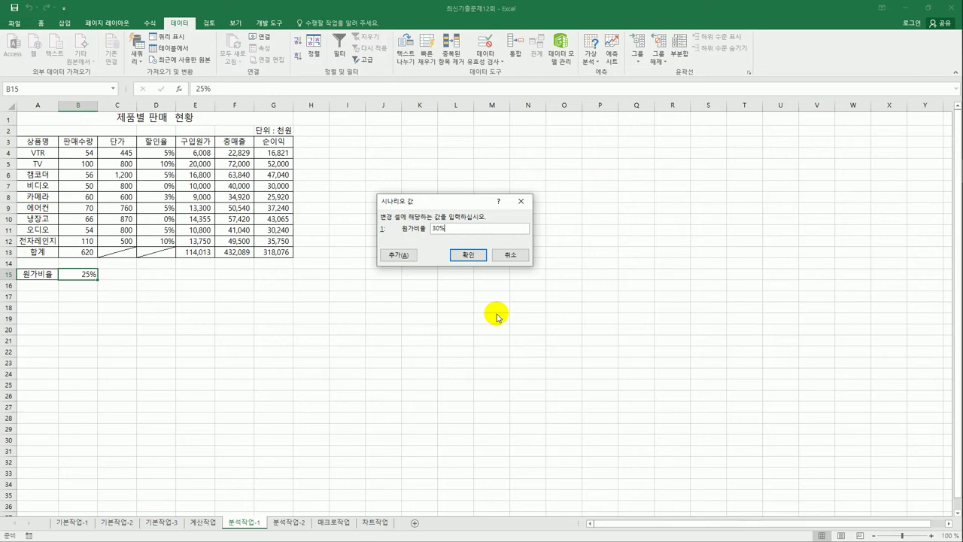
{"action": "left_click", "coordinate": [397, 255]}
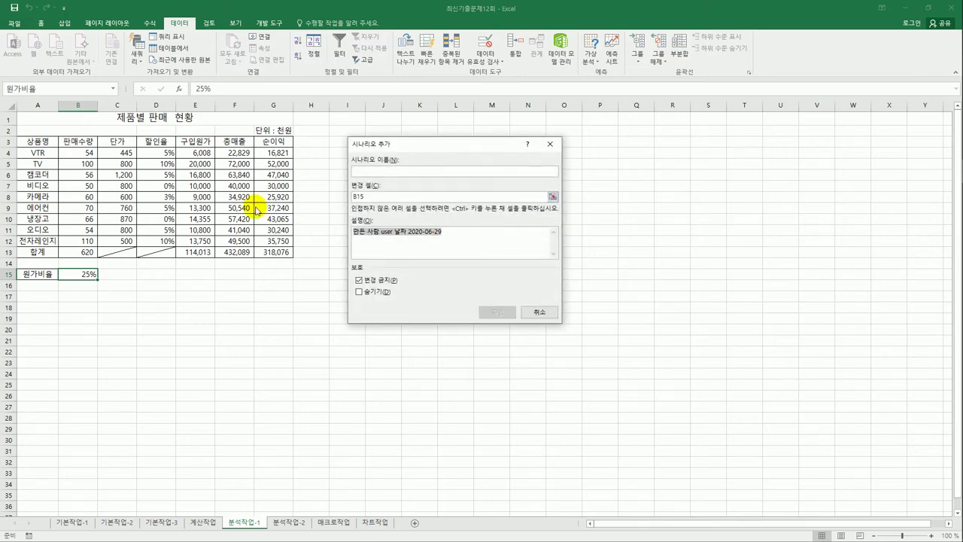
Add a second scenario named 원가비율인하 with an empty comment that changes B15 to 20%.
{"action": "key", "text": "Delete"}
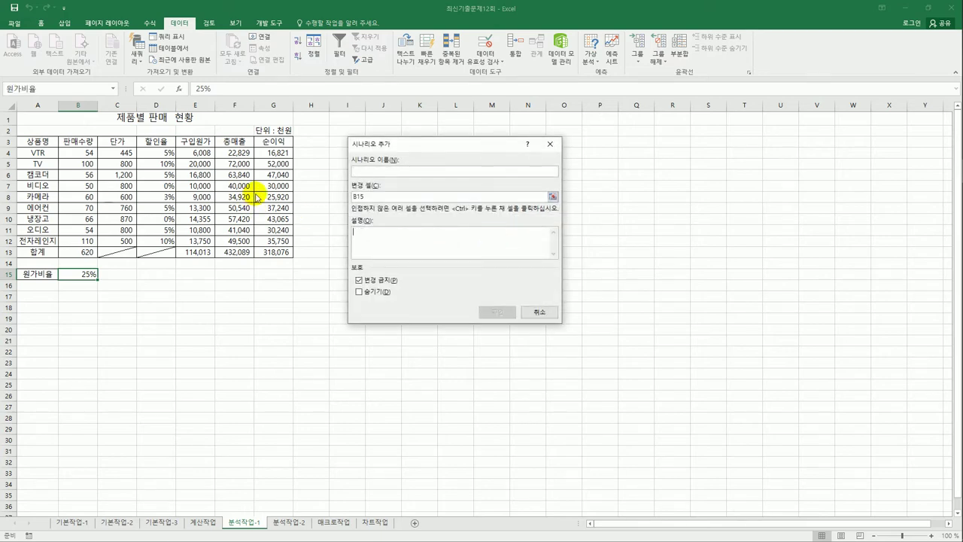
{"action": "left_click", "coordinate": [361, 172]}
{"action": "type", "text": "우"}
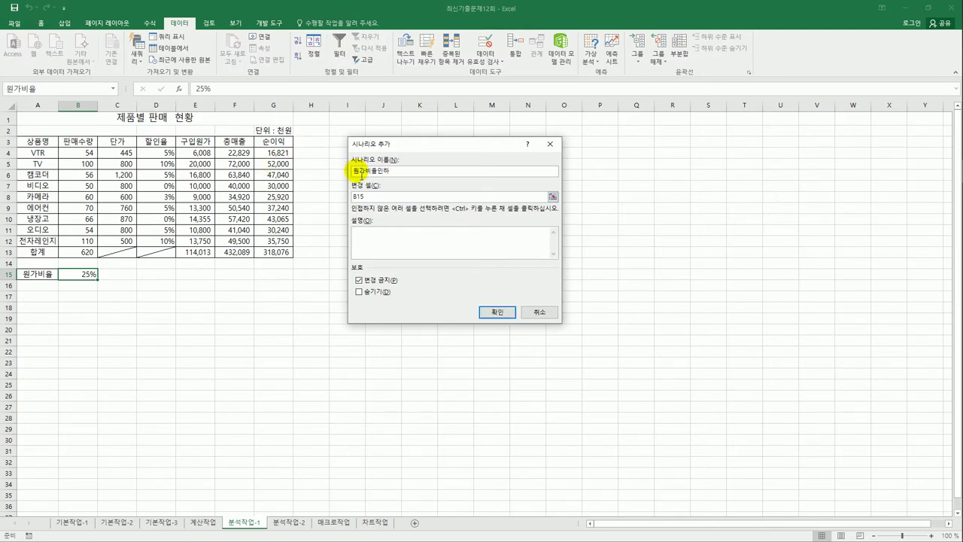
{"action": "type", "text": "가비율인하"}
{"action": "key", "text": "Tab"}
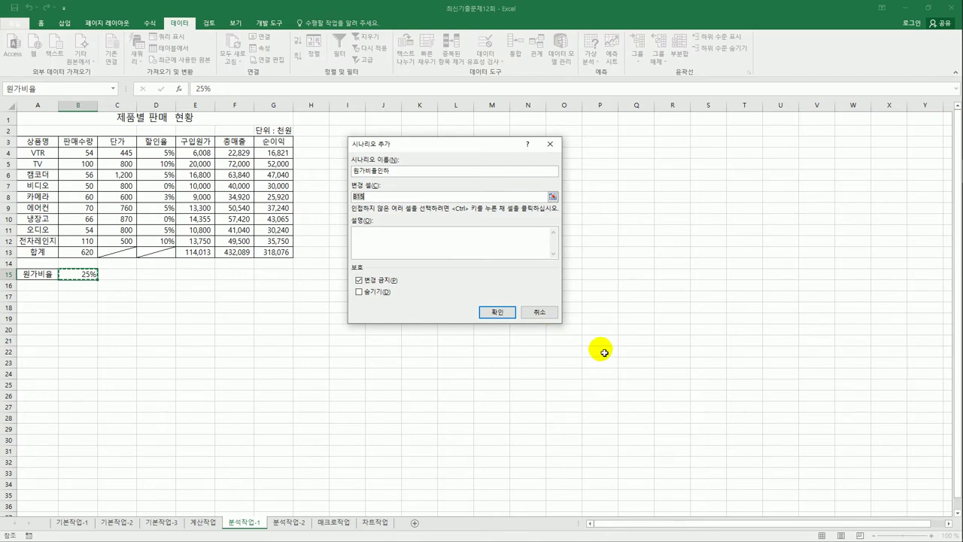
{"action": "left_click", "coordinate": [501, 313]}
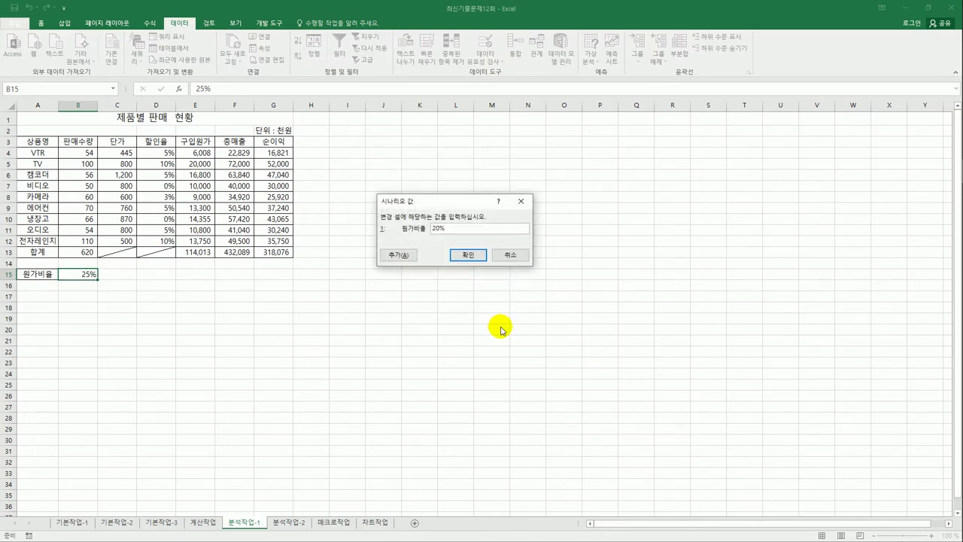
{"action": "left_click", "coordinate": [477, 255]}
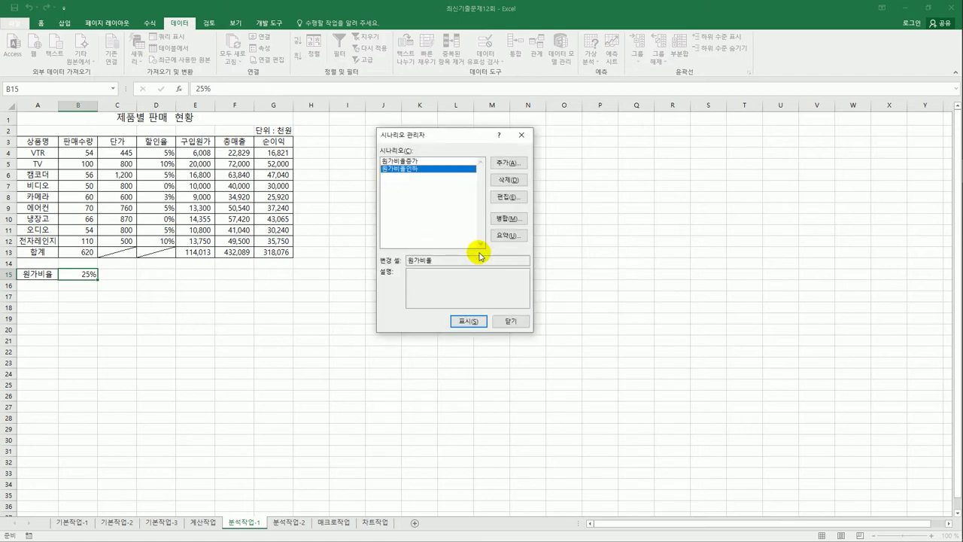
Create a scenario summary report with the 순이익 total in G13 as the result cell.
{"action": "left_click", "coordinate": [500, 236]}
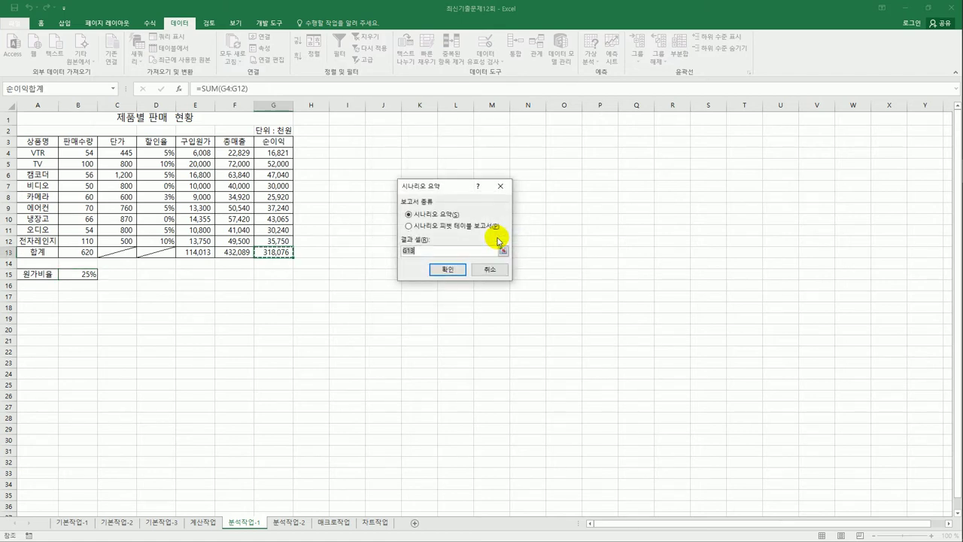
{"action": "double_click", "coordinate": [416, 251]}
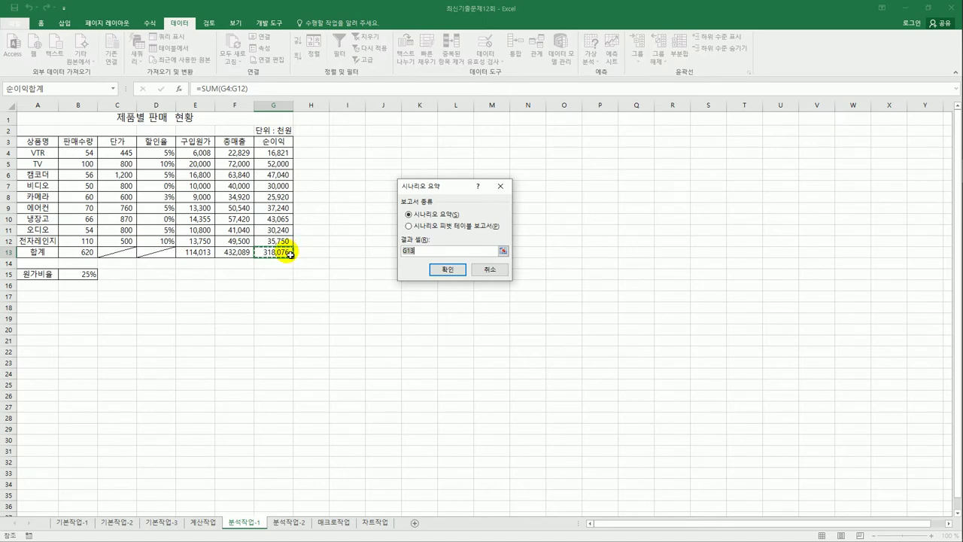
{"action": "left_click", "coordinate": [452, 271]}
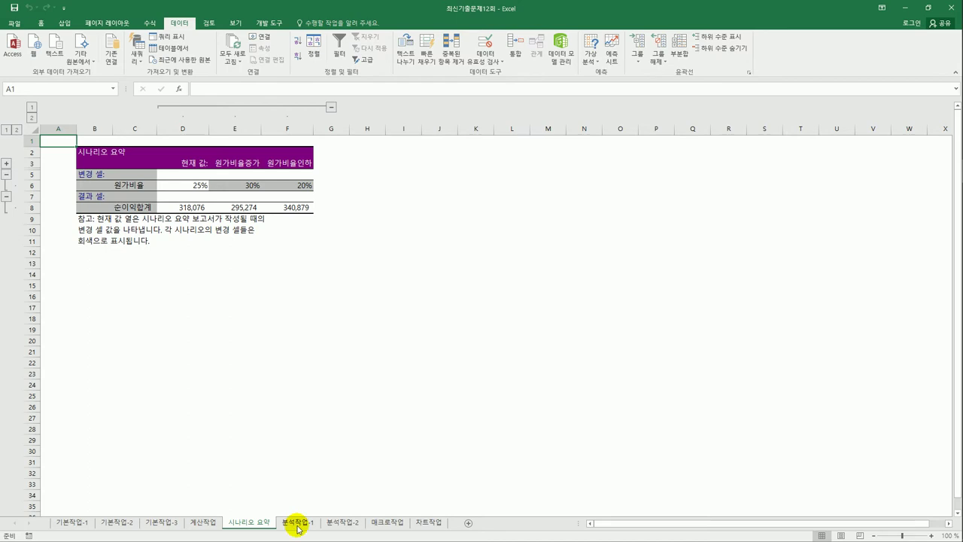
{"action": "left_click", "coordinate": [299, 529]}
{"action": "left_click", "coordinate": [247, 523]}
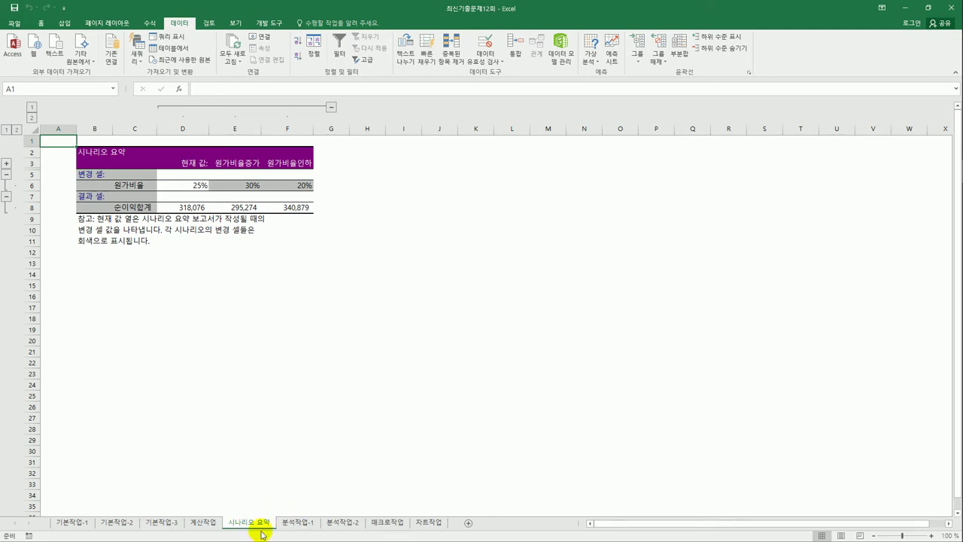
Go to the 분석작업-2 sheet and review the 연이율 values in D10:J10 and the 대출기간 values in C11:C16.
{"action": "left_click", "coordinate": [338, 525]}
{"action": "left_click", "coordinate": [343, 395]}
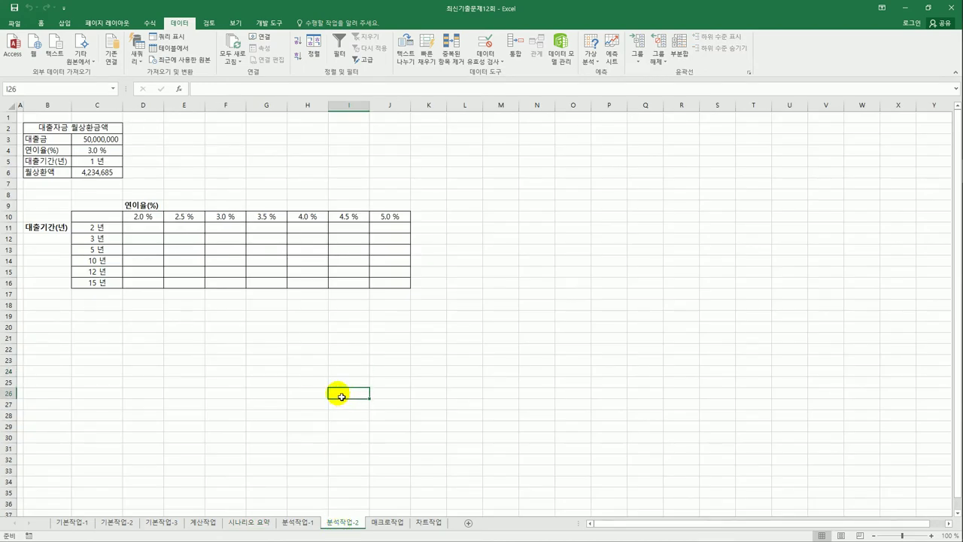
{"action": "left_click", "coordinate": [141, 219]}
{"action": "left_click_drag", "start_coordinate": [141, 219], "coordinate": [373, 217]}
{"action": "left_click", "coordinate": [98, 229]}
{"action": "left_click_drag", "start_coordinate": [99, 232], "coordinate": [95, 281]}
{"action": "left_click", "coordinate": [81, 217]}
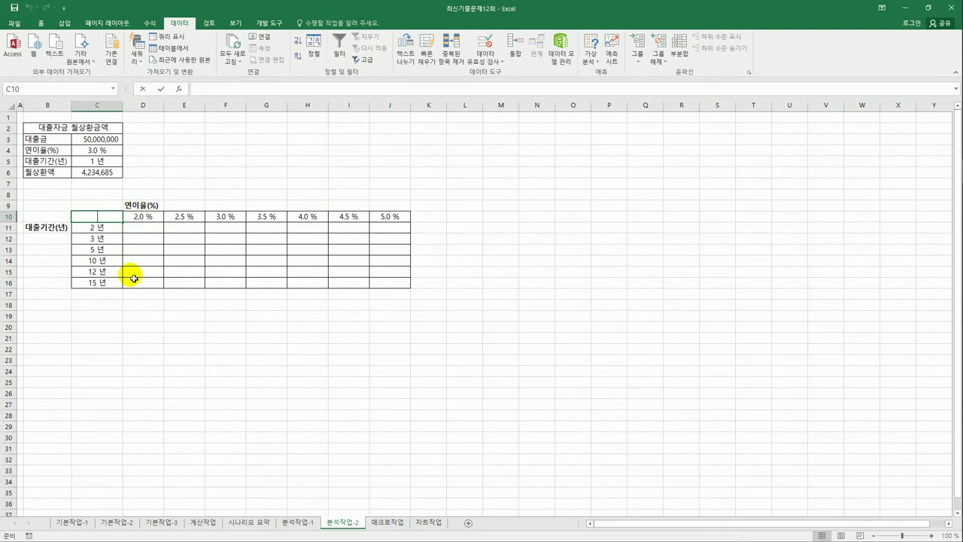
{"action": "type", "text": "="}
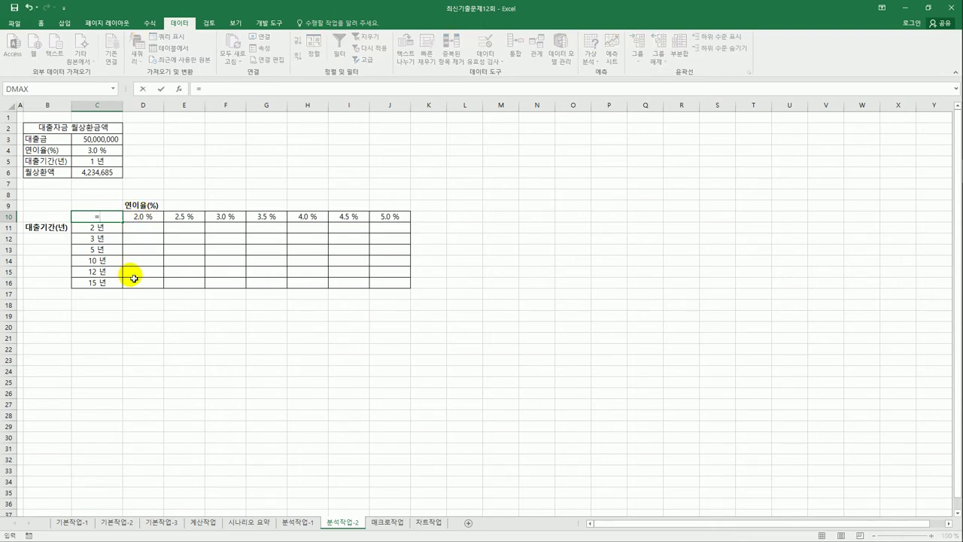
{"action": "left_click", "coordinate": [113, 175]}
{"action": "key", "text": "Return"}
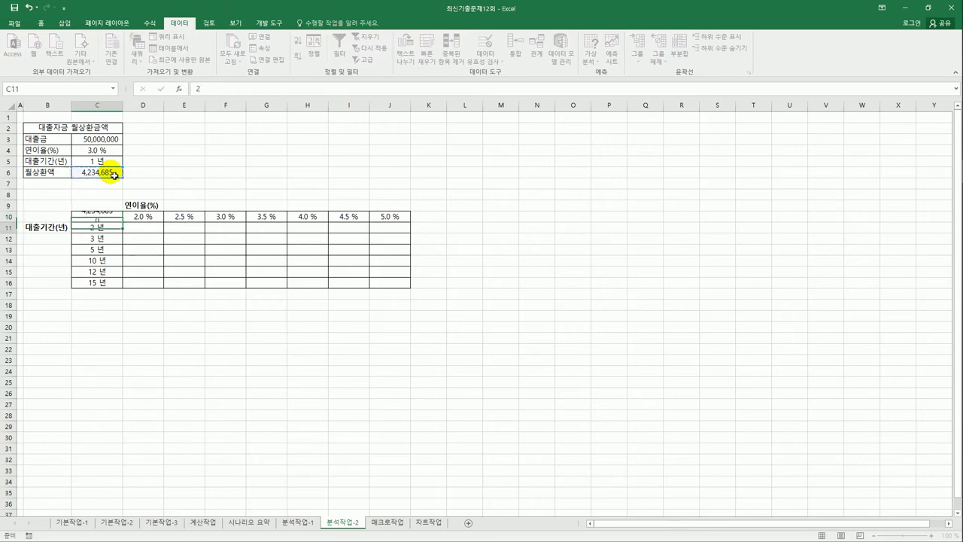
{"action": "key", "text": "Up"}
{"action": "key", "text": "Delete"}
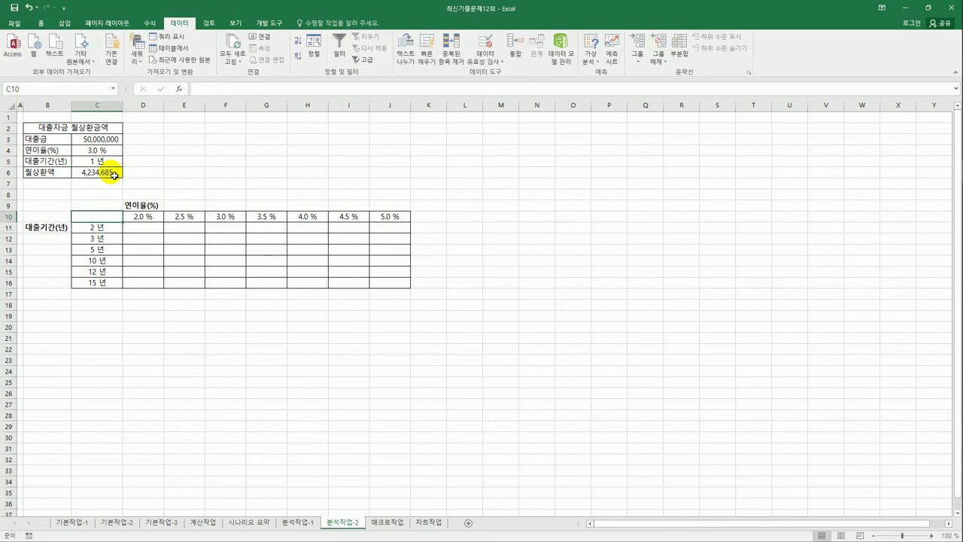
Copy the 월상환액 formula =PMT(C4/100/12,C5*12,-C3) from C6 unchanged into cell C10.
{"action": "left_click", "coordinate": [113, 175]}
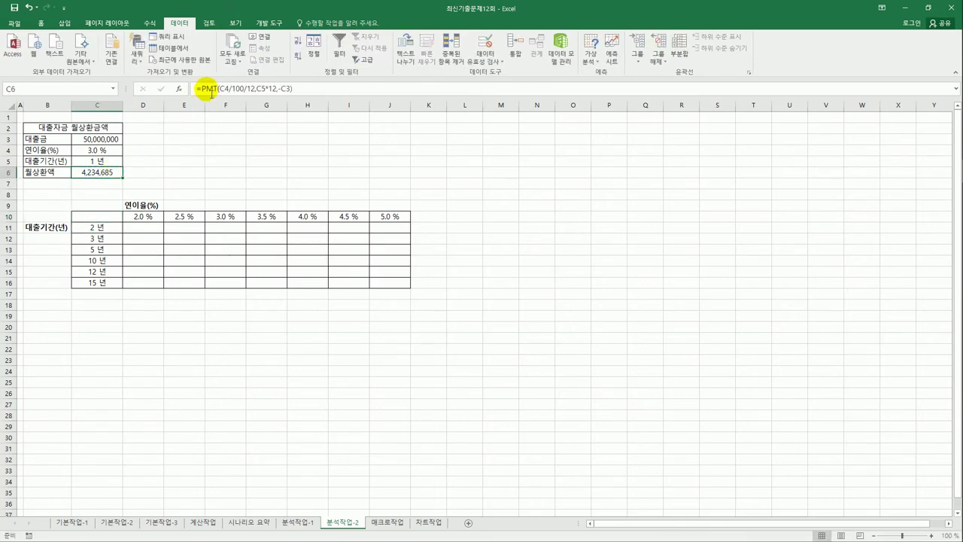
{"action": "left_click_drag", "start_coordinate": [198, 91], "coordinate": [306, 93]}
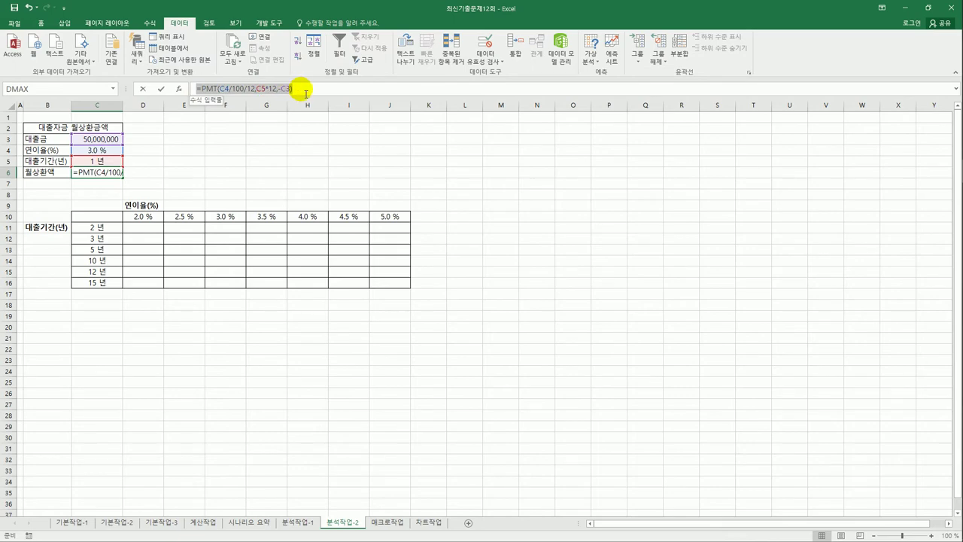
{"action": "key", "text": "ctrl+c"}
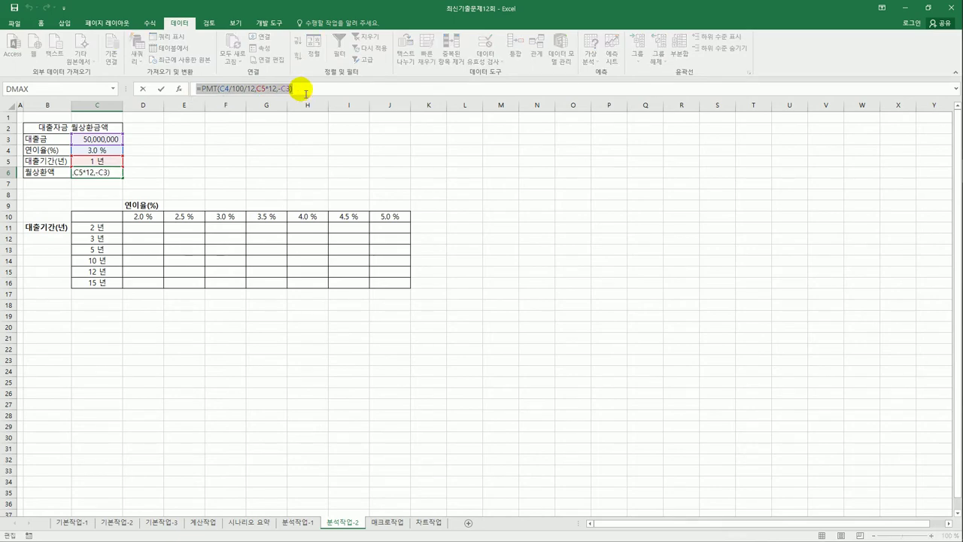
{"action": "key", "text": "Escape"}
{"action": "left_click", "coordinate": [101, 216]}
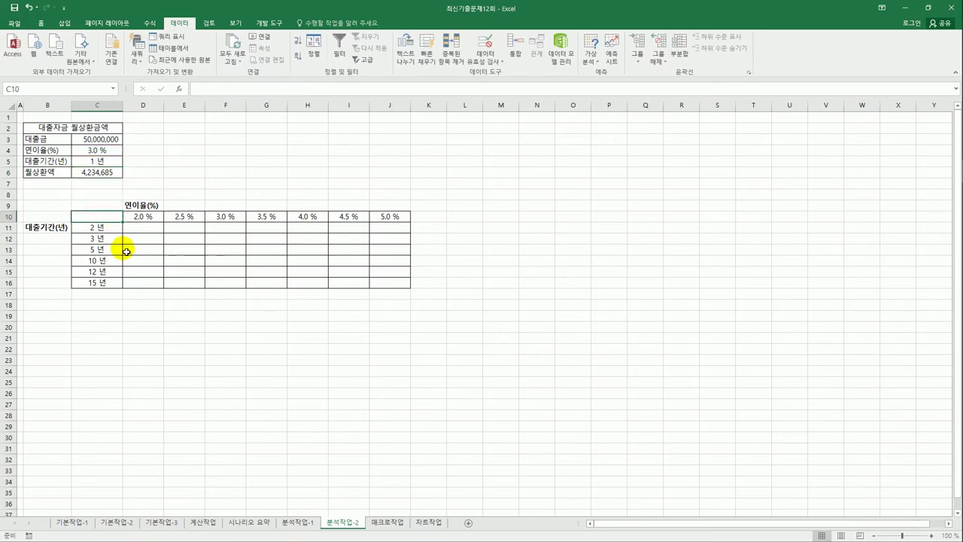
{"action": "key", "text": "ctrl+v"}
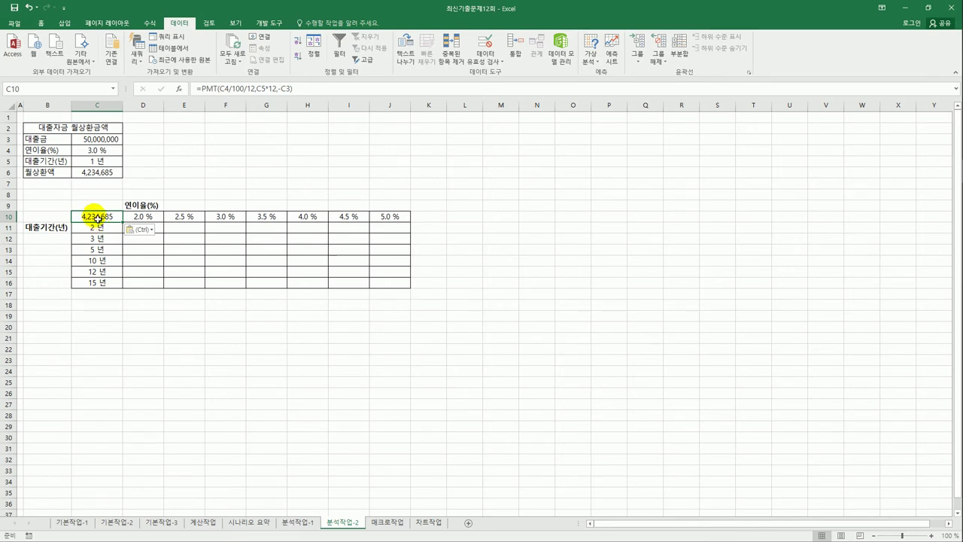
Fill C10:J16 with a two-variable data table using C4 as the row input cell and C5 as the column input cell.
{"action": "mouse_move", "coordinate": [96, 218]}
{"action": "left_mouse_down"}
{"action": "mouse_move", "coordinate": [344, 264]}
{"action": "mouse_move", "coordinate": [376, 275]}
{"action": "mouse_move", "coordinate": [382, 289]}
{"action": "left_mouse_up"}
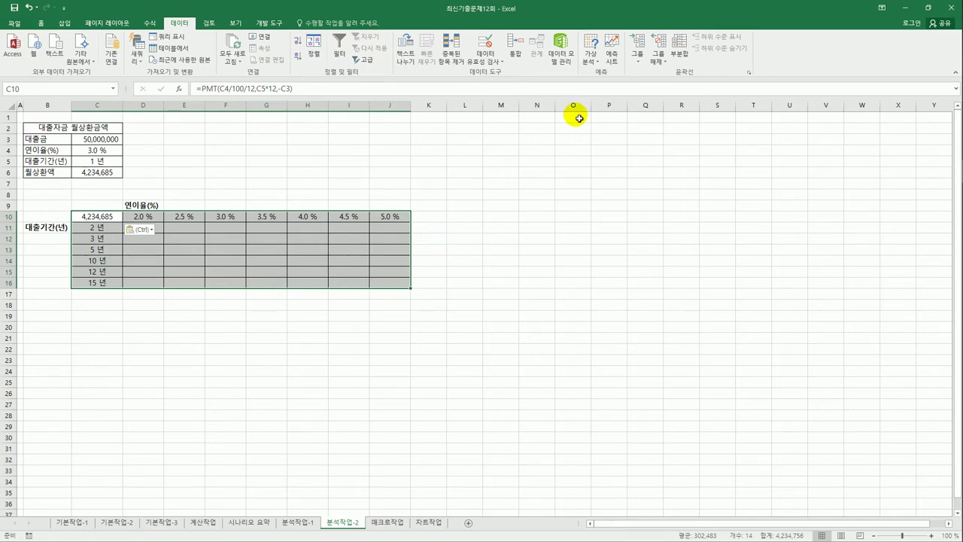
{"action": "left_click", "coordinate": [591, 55]}
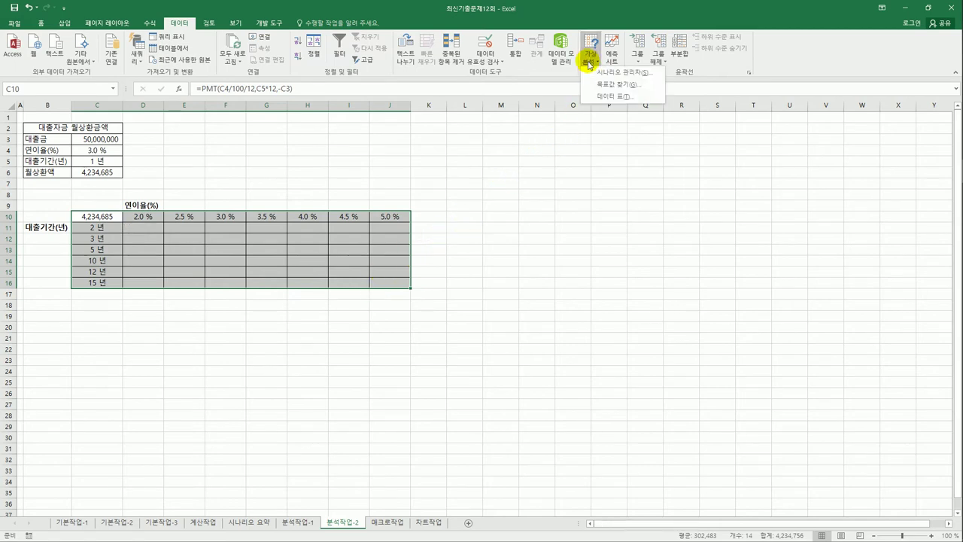
{"action": "left_click", "coordinate": [603, 98]}
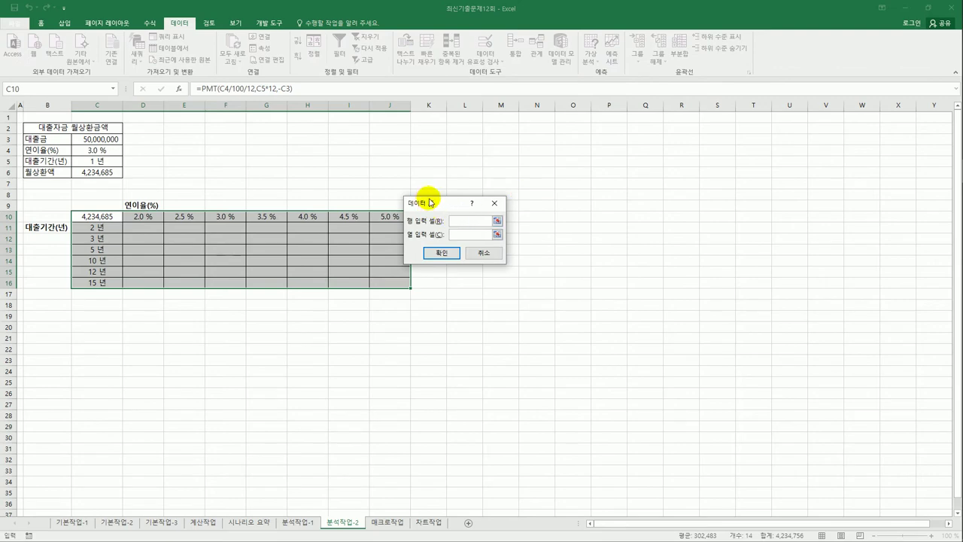
{"action": "left_click_drag", "start_coordinate": [428, 194], "coordinate": [510, 201]}
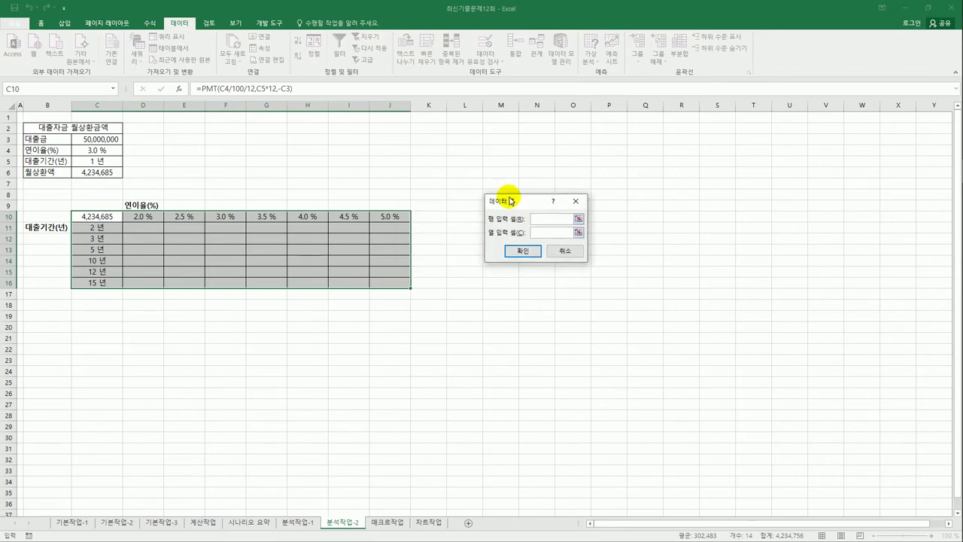
{"action": "left_click", "coordinate": [113, 150]}
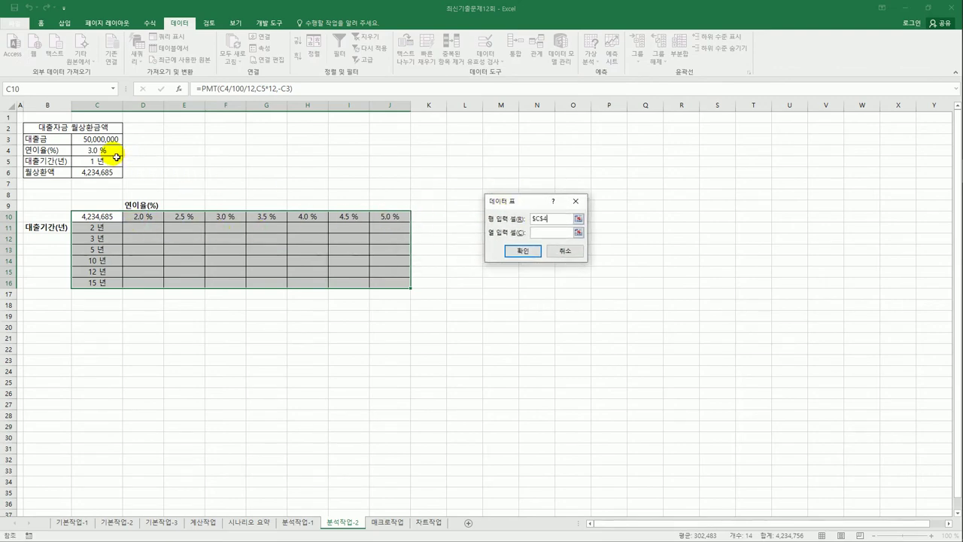
{"action": "left_click", "coordinate": [547, 236]}
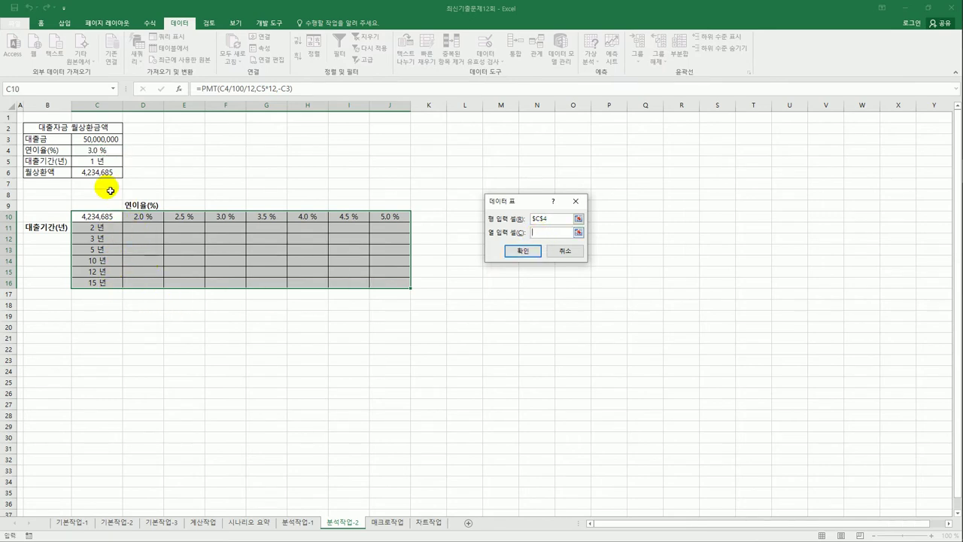
{"action": "left_click", "coordinate": [106, 161]}
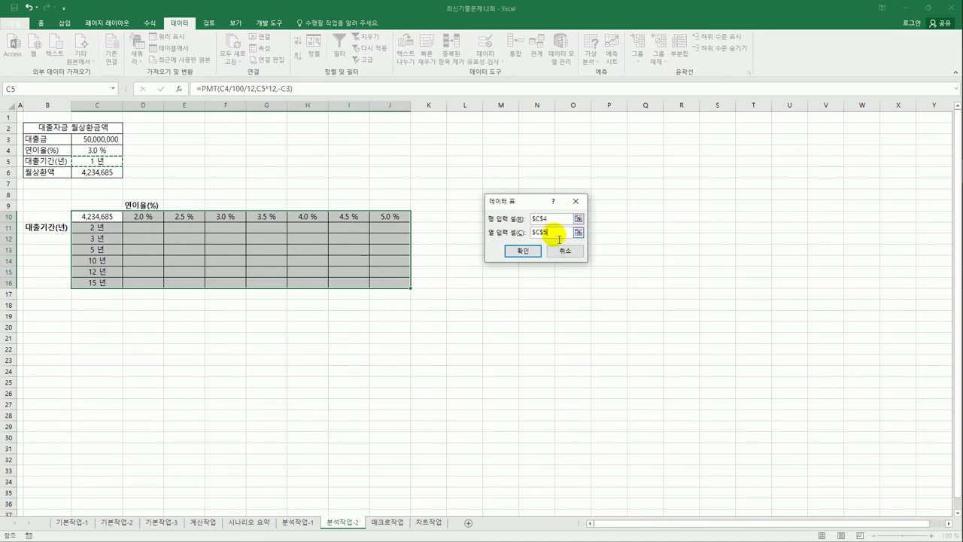
{"action": "left_click", "coordinate": [536, 251]}
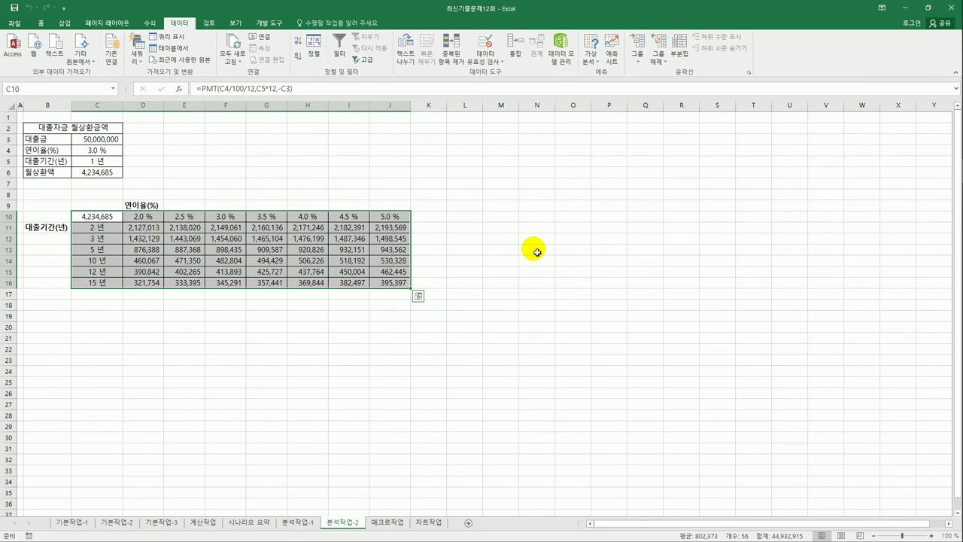
Go to the 매크로작업 sheet and draw a 배지 shape that covers cells H3:I4.
{"action": "left_click", "coordinate": [361, 525]}
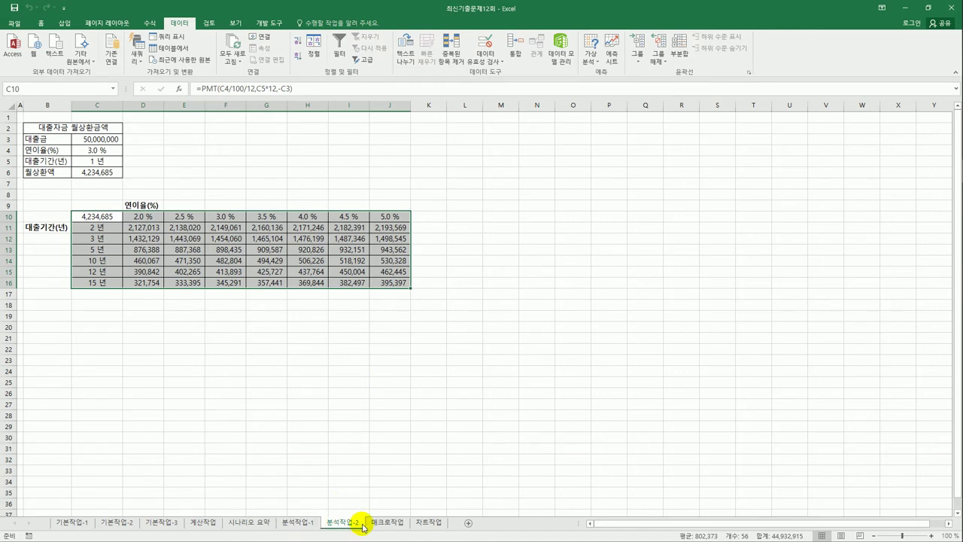
{"action": "left_click", "coordinate": [387, 522]}
{"action": "left_click", "coordinate": [441, 383]}
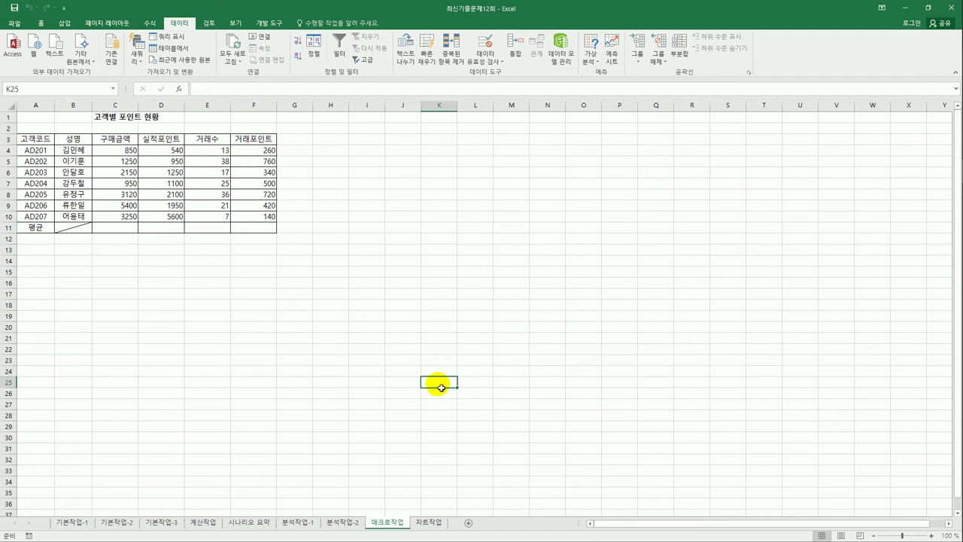
{"action": "left_click", "coordinate": [352, 316]}
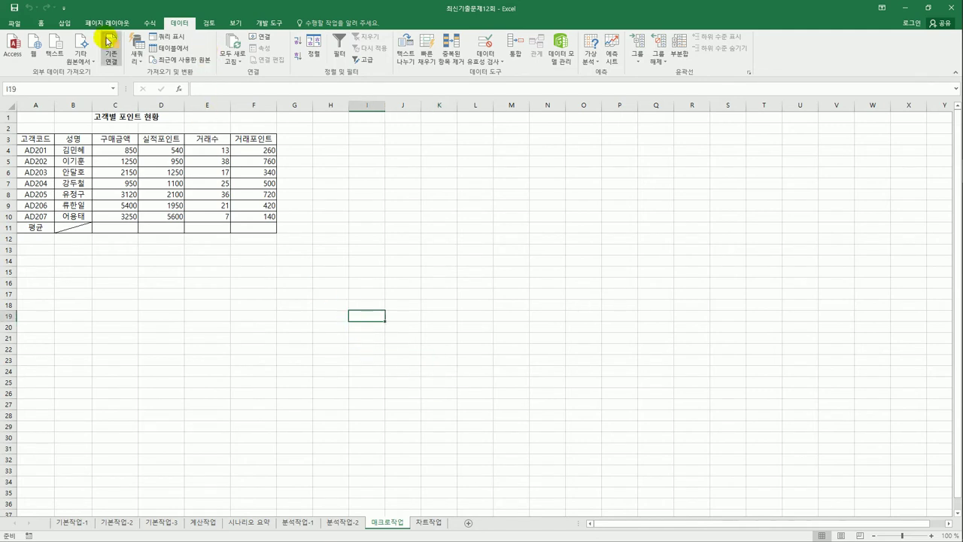
{"action": "left_click", "coordinate": [64, 23]}
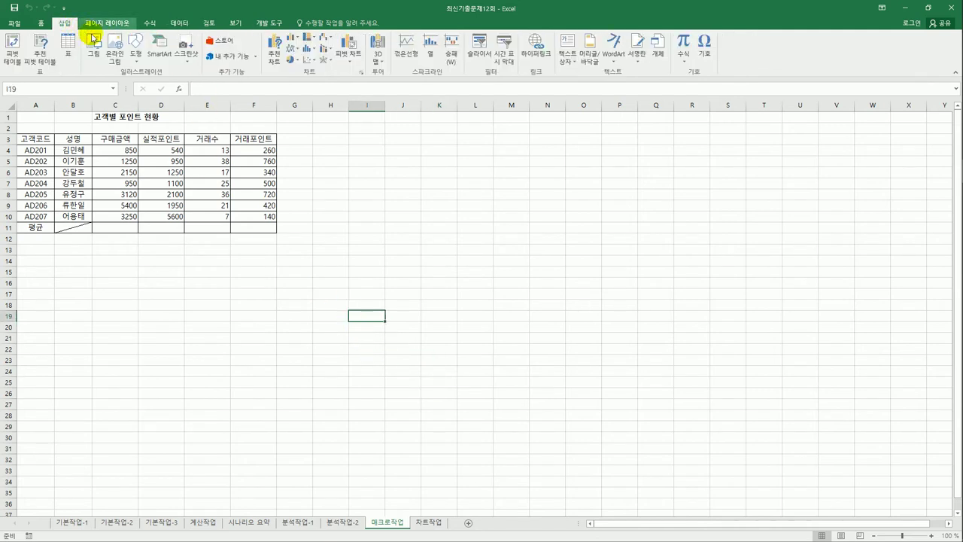
{"action": "left_click", "coordinate": [136, 57]}
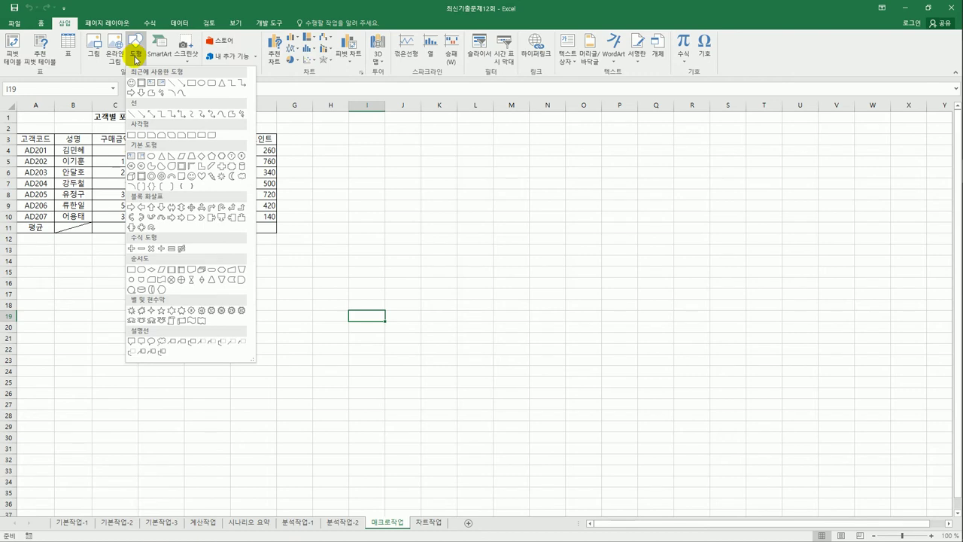
{"action": "left_click", "coordinate": [231, 168]}
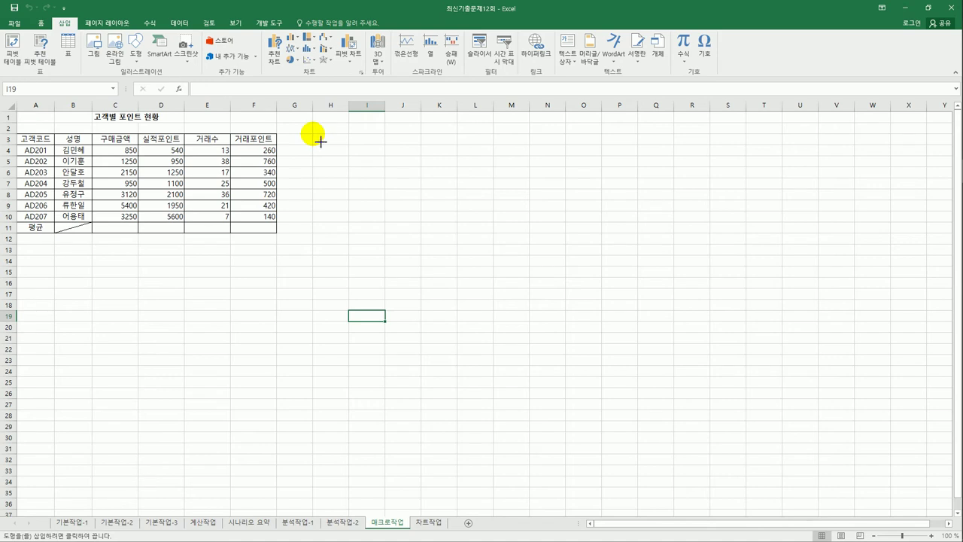
{"action": "left_click_drag", "start_coordinate": [321, 142], "coordinate": [385, 156]}
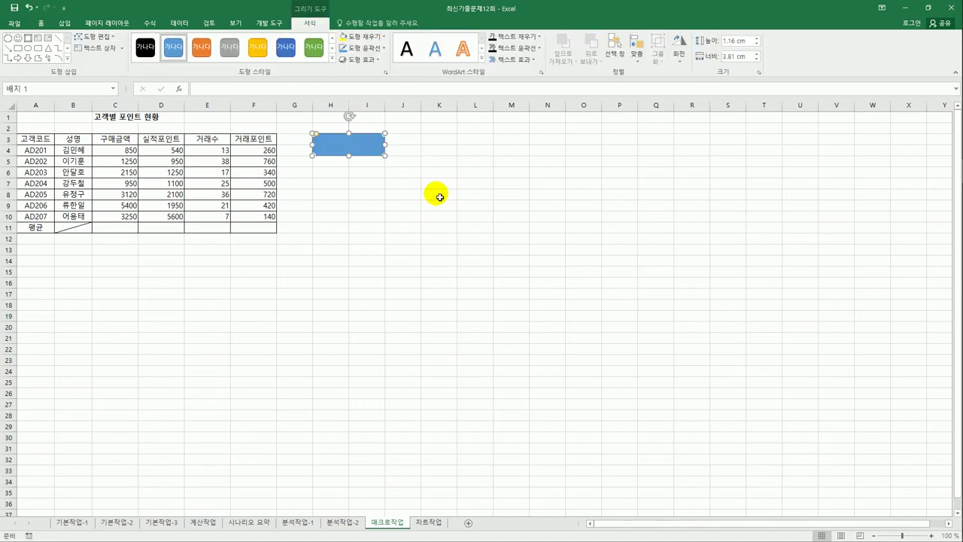
Assign a new macro named 평균 to the 배지 shape and start recording it in the current workbook.
{"action": "right_click", "coordinate": [356, 148]}
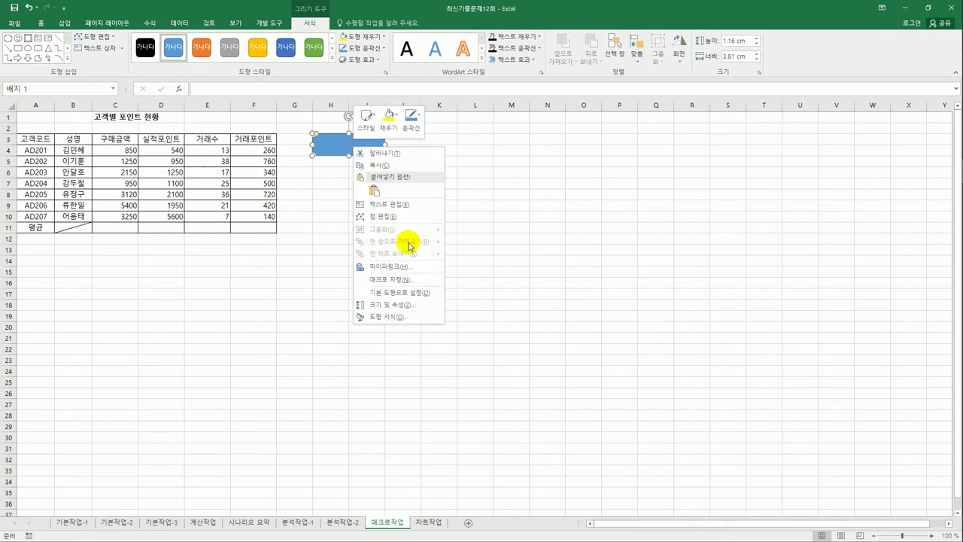
{"action": "left_click", "coordinate": [409, 279]}
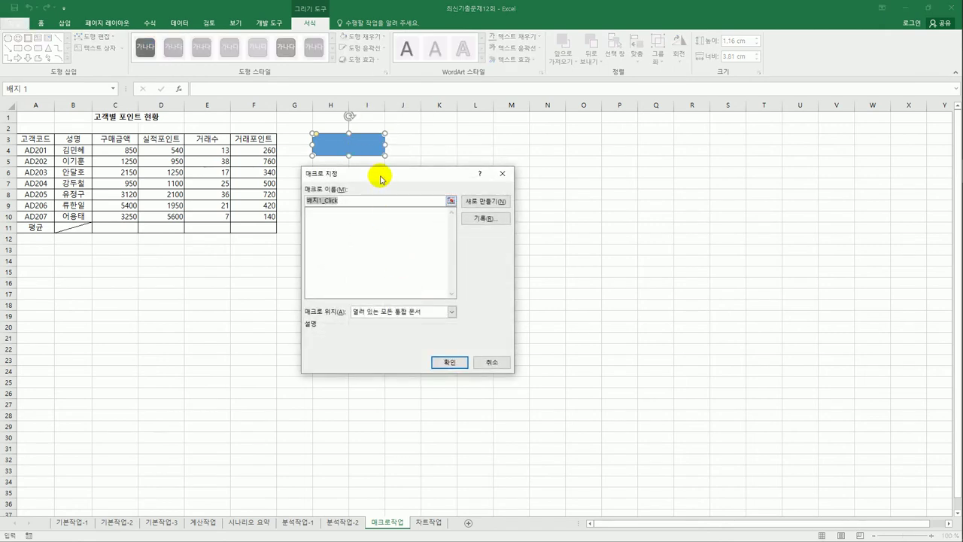
{"action": "left_click_drag", "start_coordinate": [382, 179], "coordinate": [511, 154]}
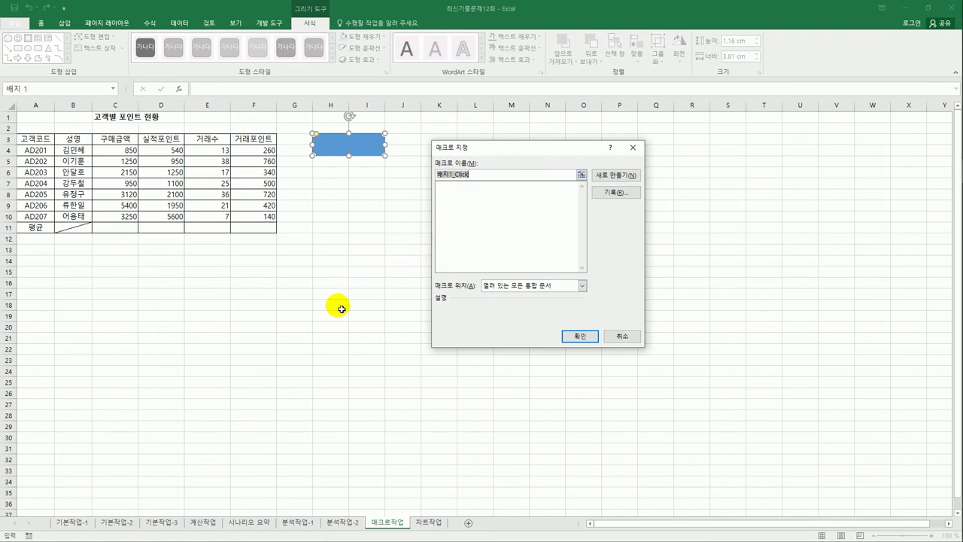
{"action": "type", "text": "ㅍ"}
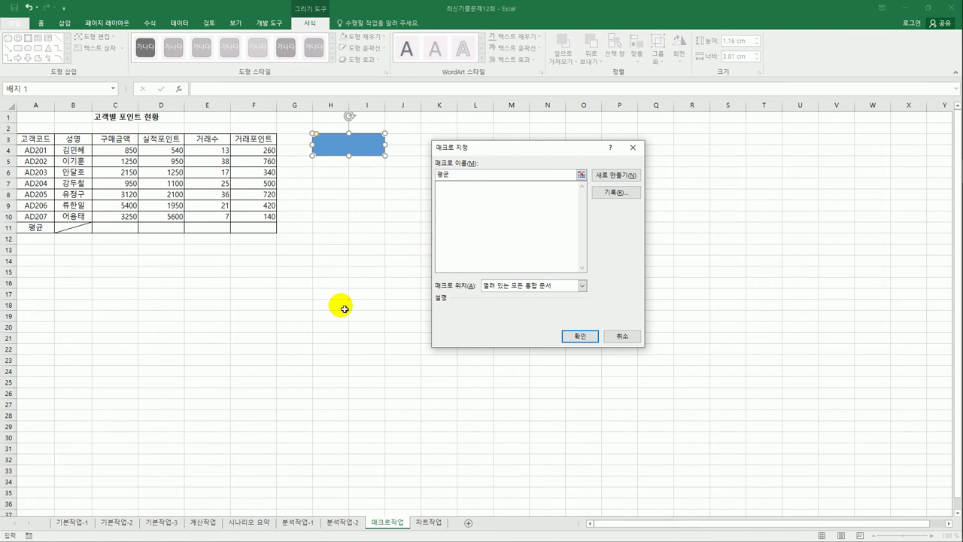
{"action": "left_click", "coordinate": [629, 193]}
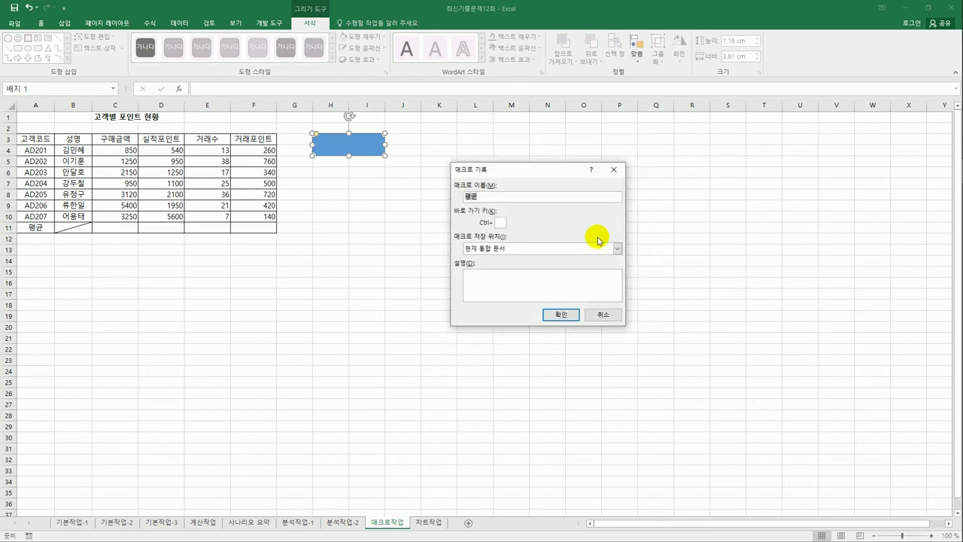
{"action": "left_click", "coordinate": [551, 316]}
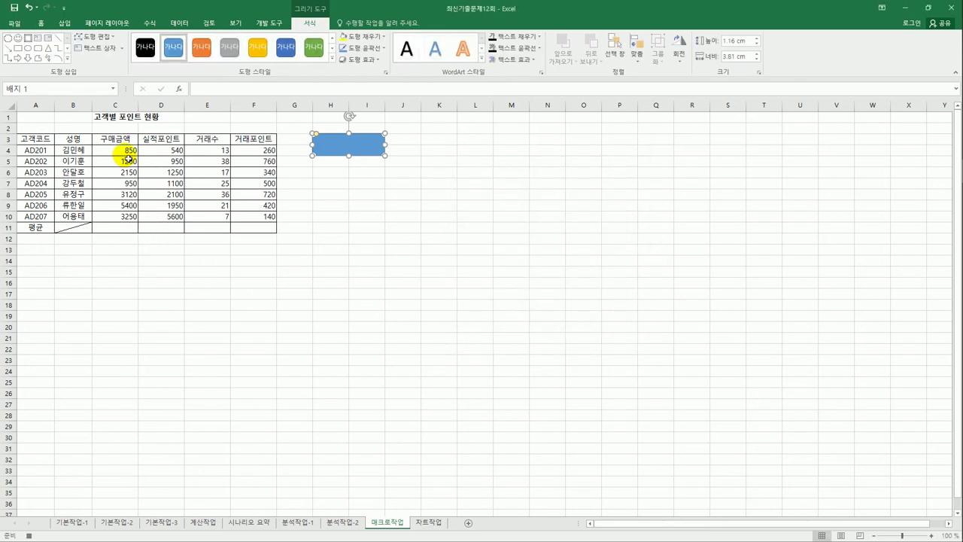
Record the averages of C4:F10 into the 평균 row C11:F11, and stop the macro recording.
{"action": "left_click_drag", "start_coordinate": [124, 149], "coordinate": [247, 229]}
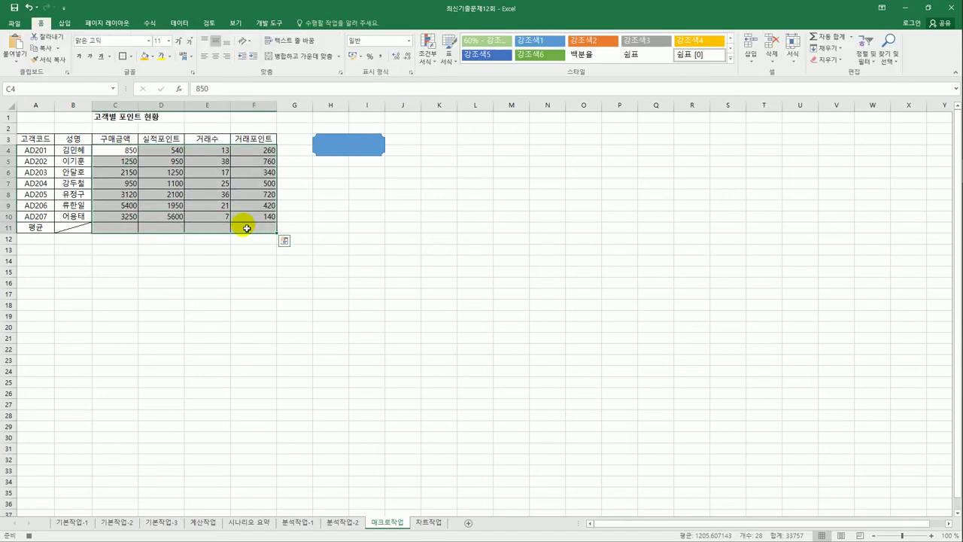
{"action": "left_click", "coordinate": [148, 24]}
{"action": "left_click", "coordinate": [42, 60]}
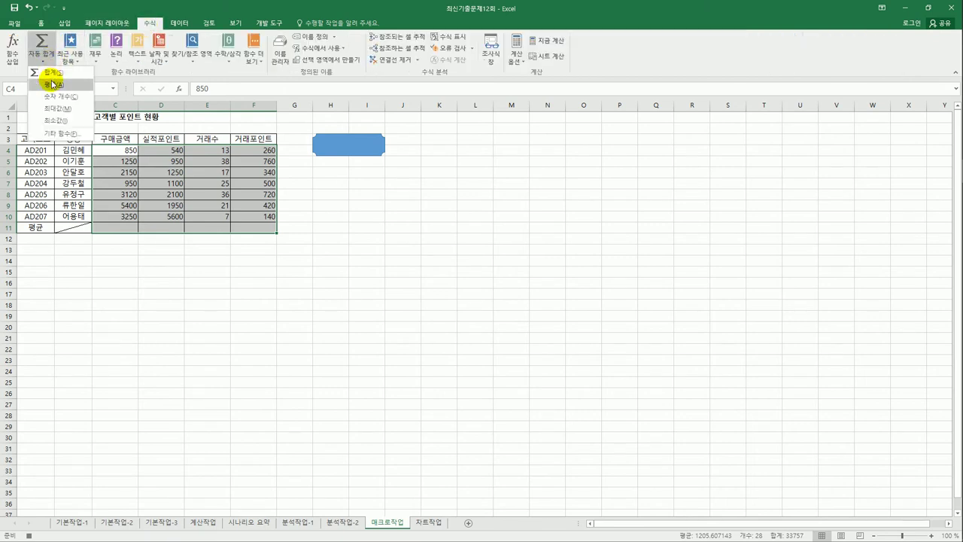
{"action": "left_click", "coordinate": [48, 81]}
{"action": "left_click", "coordinate": [269, 230]}
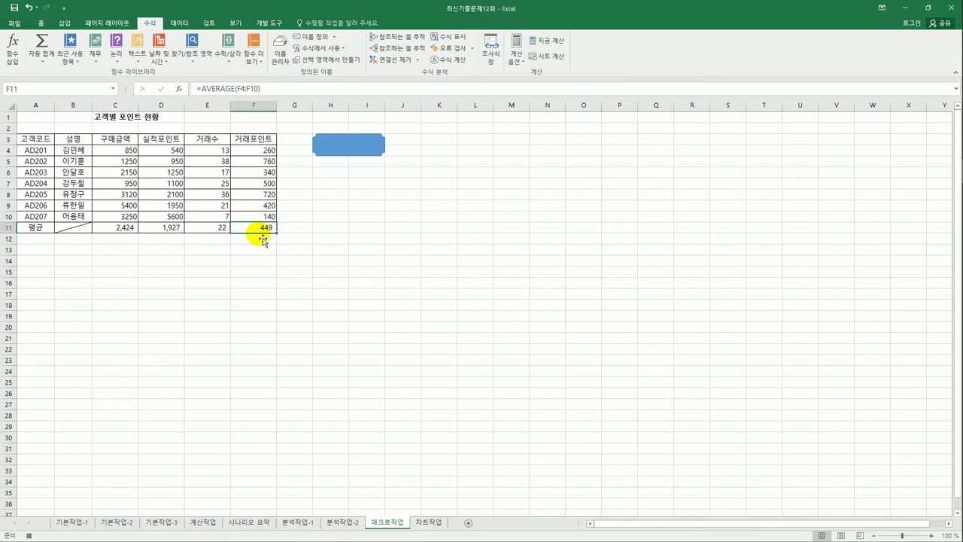
{"action": "left_click", "coordinate": [263, 23]}
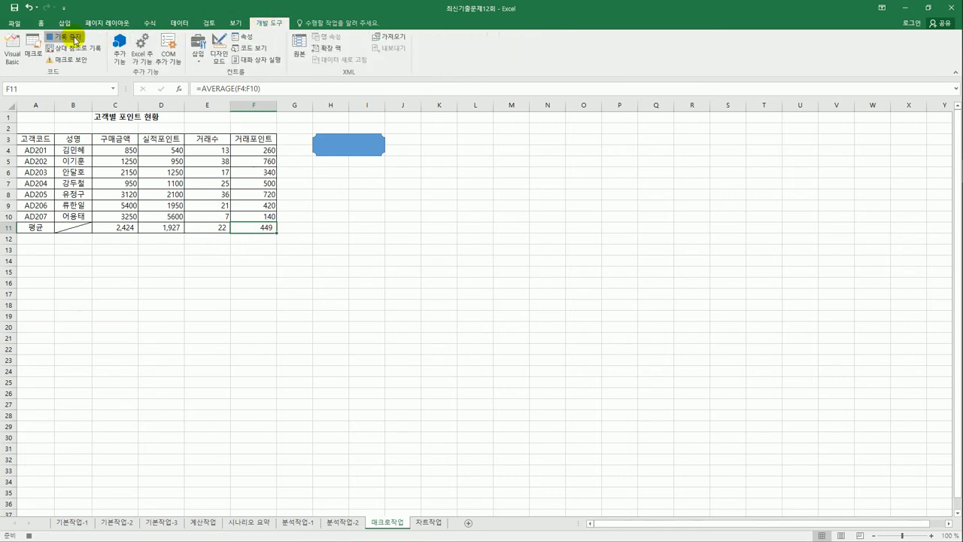
{"action": "left_click", "coordinate": [65, 36]}
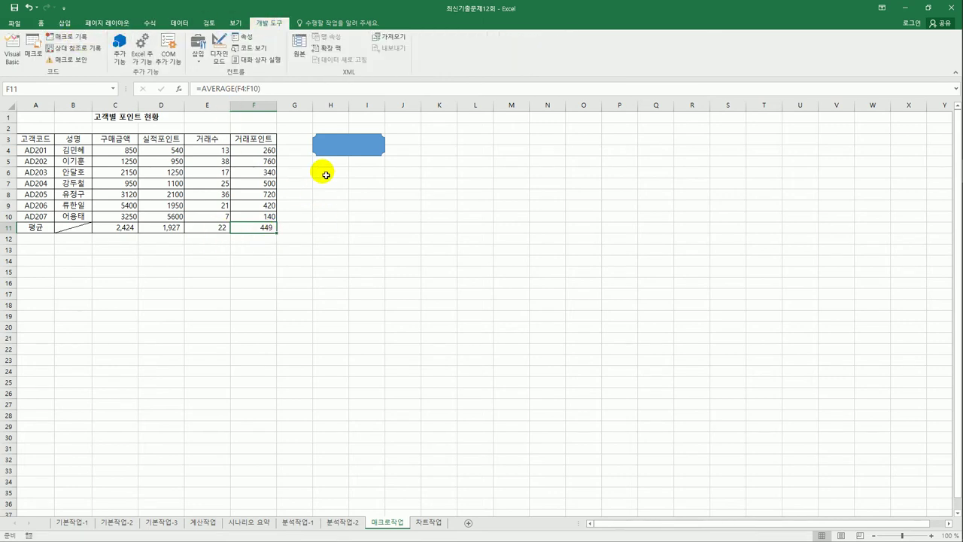
Label the 배지 shape with the text 평균.
{"action": "right_click", "coordinate": [341, 147]}
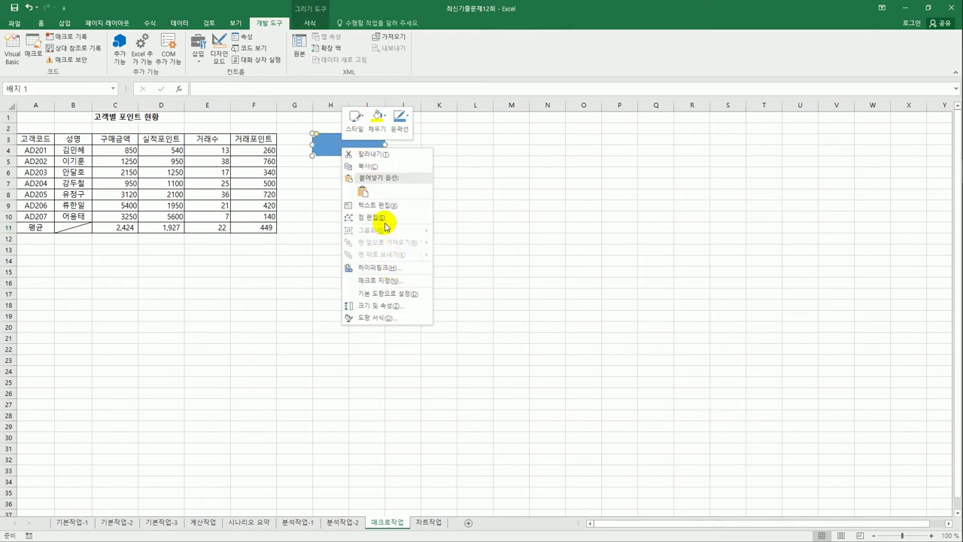
{"action": "key", "text": "Escape"}
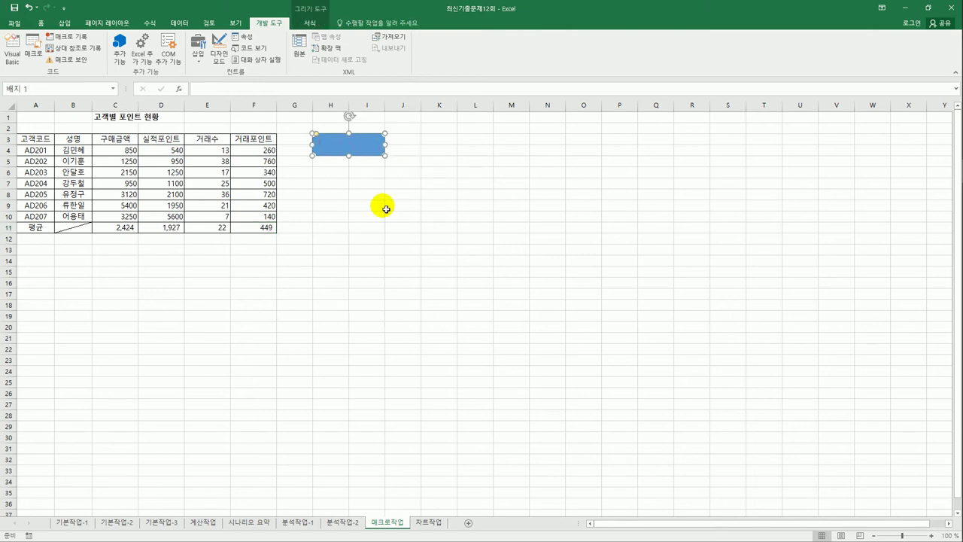
{"action": "type", "text": "평균"}
{"action": "left_click", "coordinate": [399, 237]}
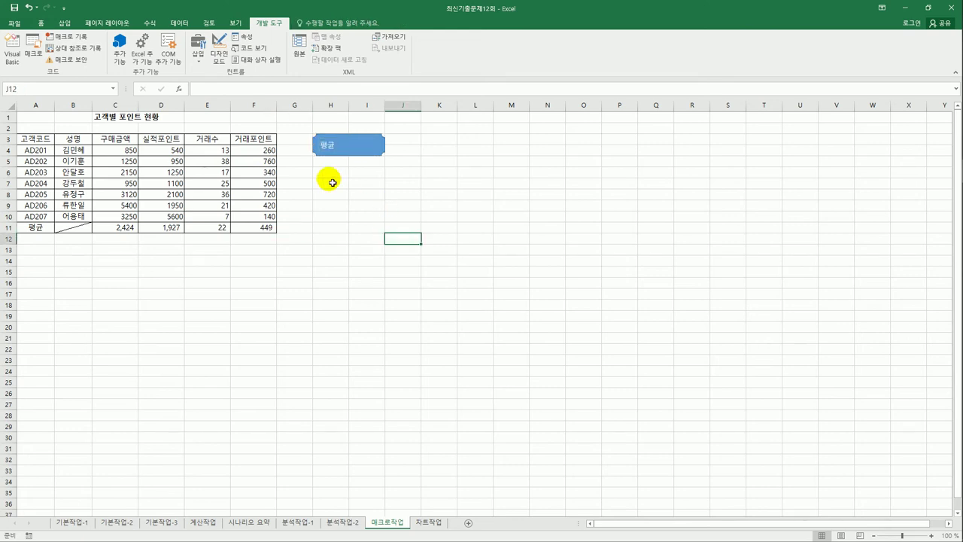
Draw a form control button that covers cells H6:I7 below the 평균 shape.
{"action": "left_click", "coordinate": [198, 51]}
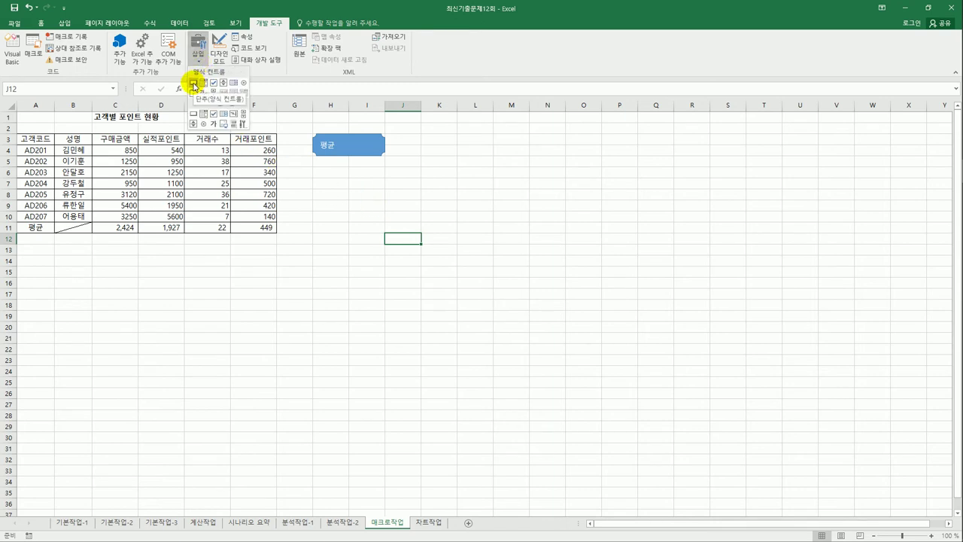
{"action": "left_click", "coordinate": [193, 84]}
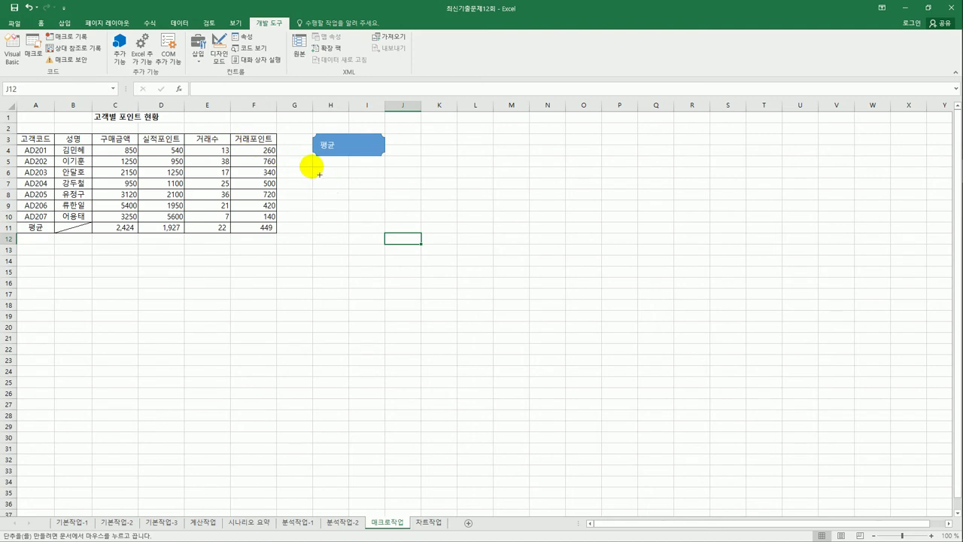
{"action": "left_click_drag", "start_coordinate": [314, 165], "coordinate": [385, 189]}
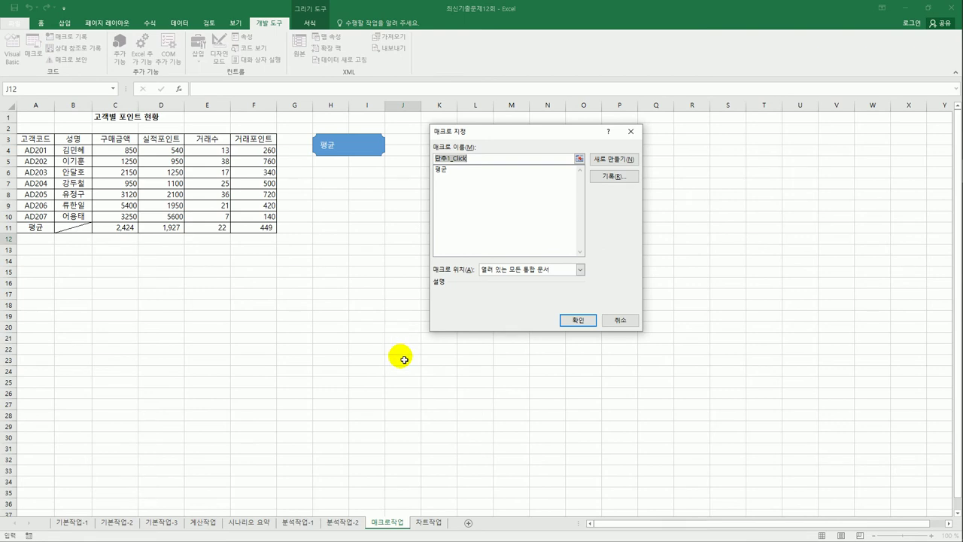
Assign a new macro named 서식 to the button and start recording it in the current workbook.
{"action": "type", "text": "ㅍ"}
{"action": "type", "text": "식"}
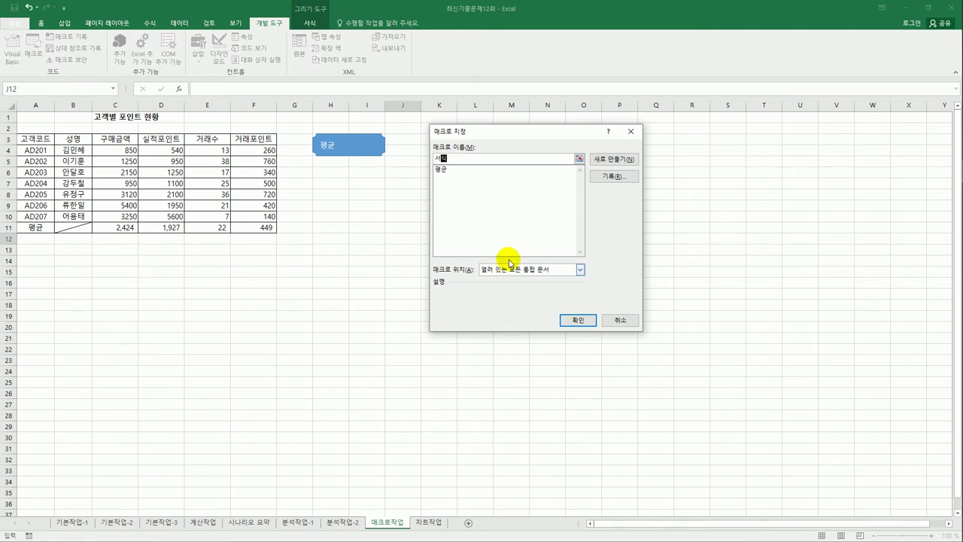
{"action": "left_click", "coordinate": [616, 175]}
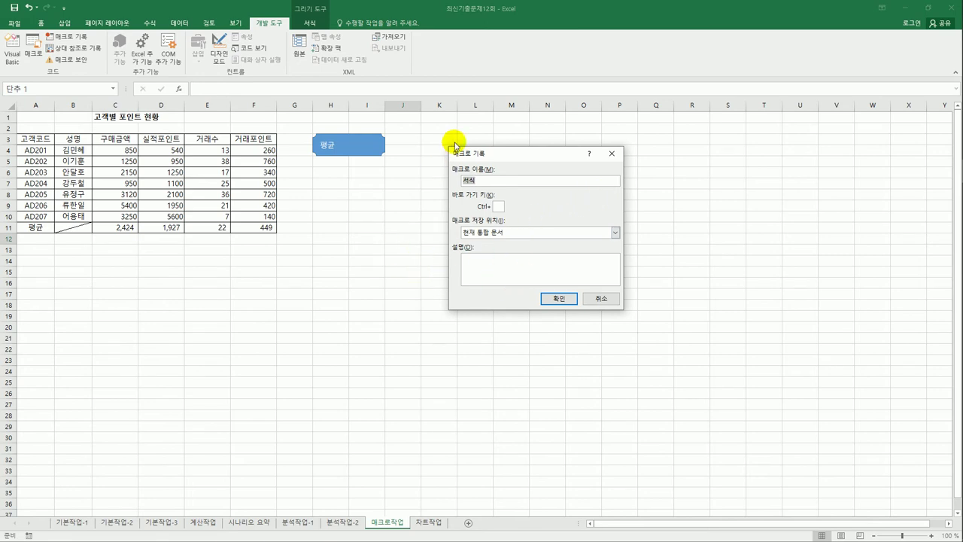
{"action": "left_click", "coordinate": [551, 305]}
{"action": "left_click", "coordinate": [557, 300]}
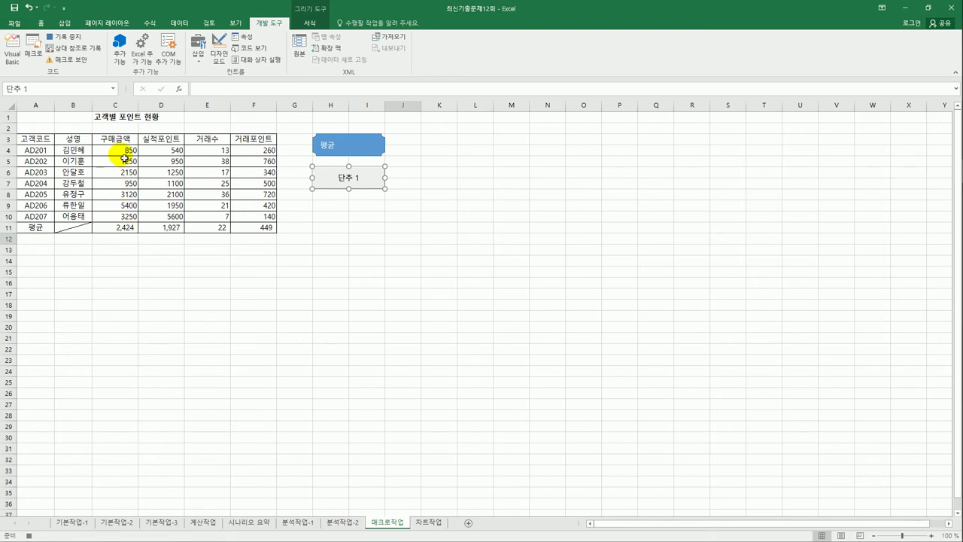
Record the comma style being applied to C4:F10, and stop the macro recording.
{"action": "left_click_drag", "start_coordinate": [125, 151], "coordinate": [250, 217]}
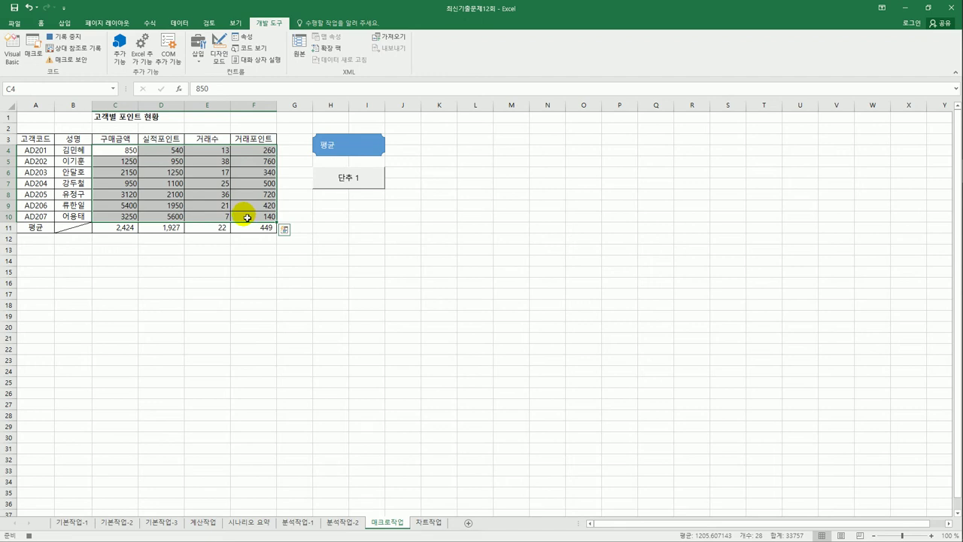
{"action": "left_click", "coordinate": [41, 23]}
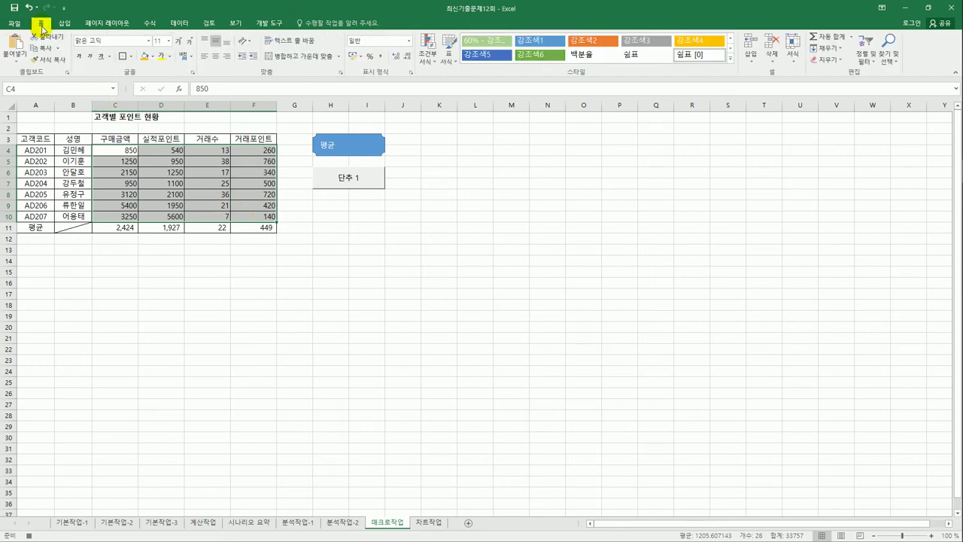
{"action": "left_click", "coordinate": [381, 58]}
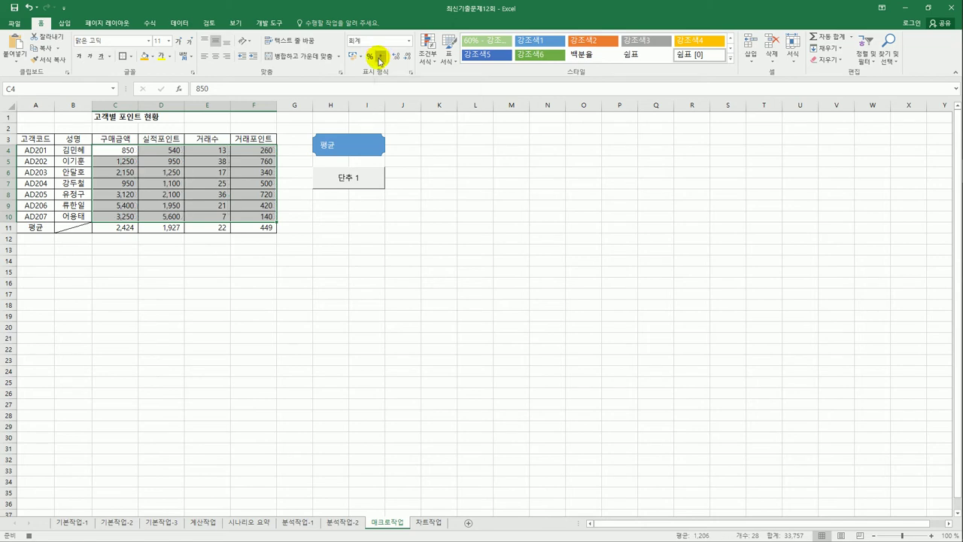
{"action": "left_click", "coordinate": [259, 219]}
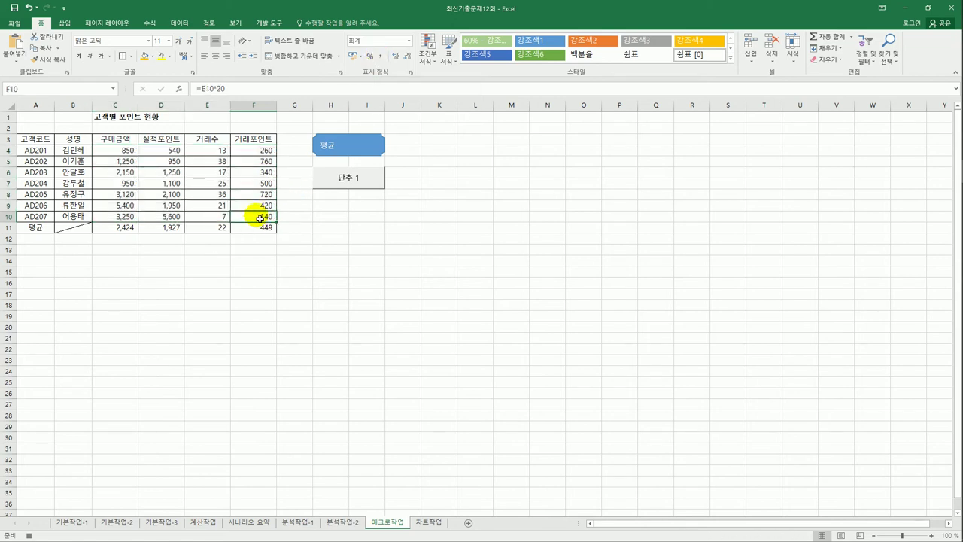
{"action": "left_click", "coordinate": [263, 22]}
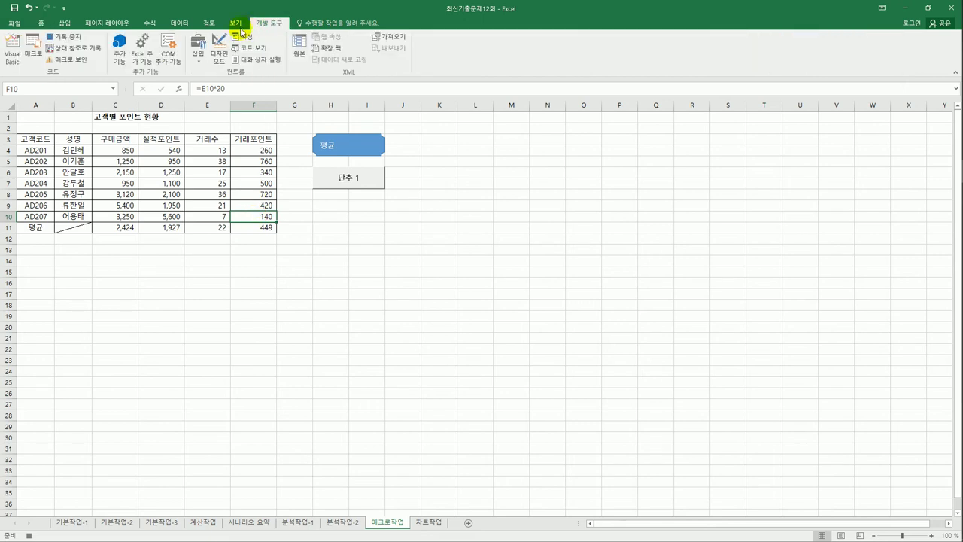
{"action": "left_click", "coordinate": [64, 36]}
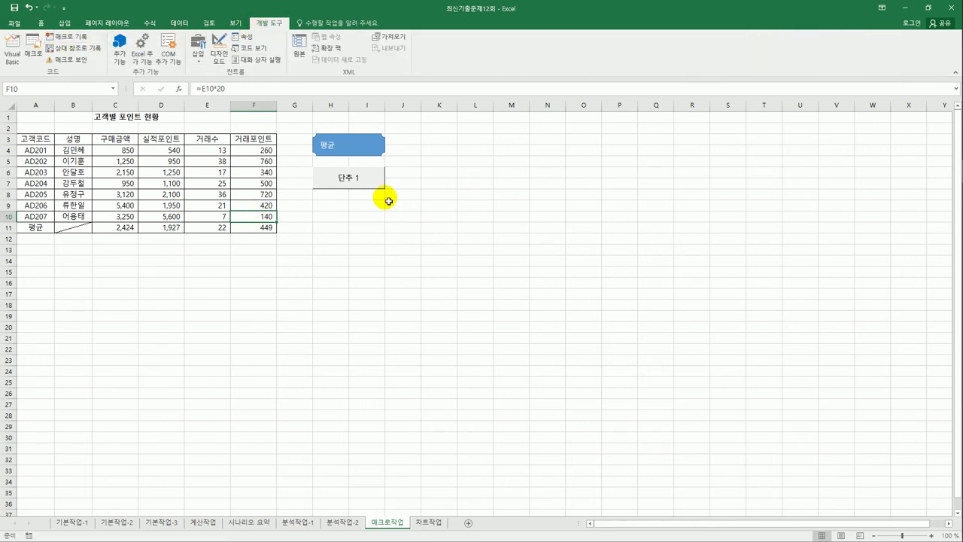
Label the form control button below the 평균 shape with the text 서식.
{"action": "right_click", "coordinate": [361, 180]}
{"action": "left_click", "coordinate": [380, 221]}
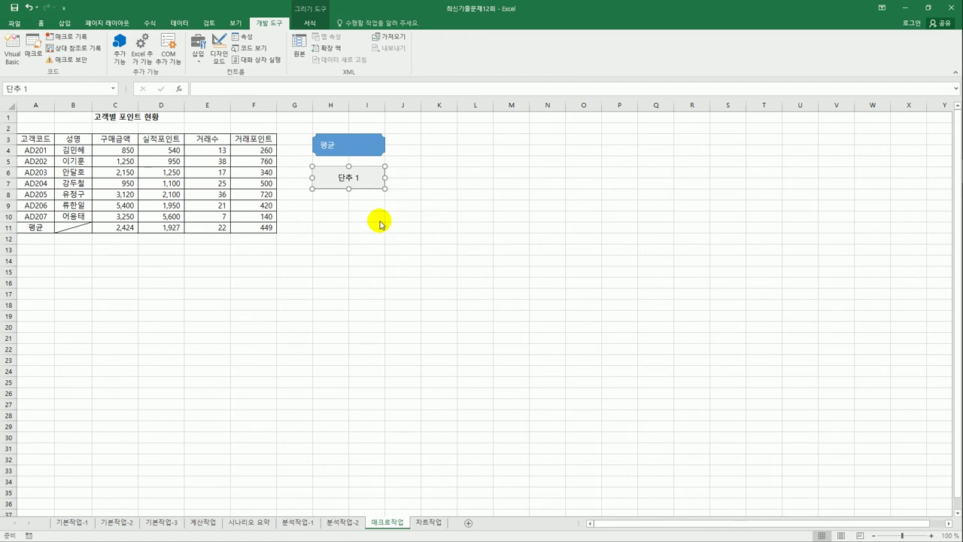
{"action": "key", "text": "ctrl+a"}
{"action": "type", "text": "ㅅ"}
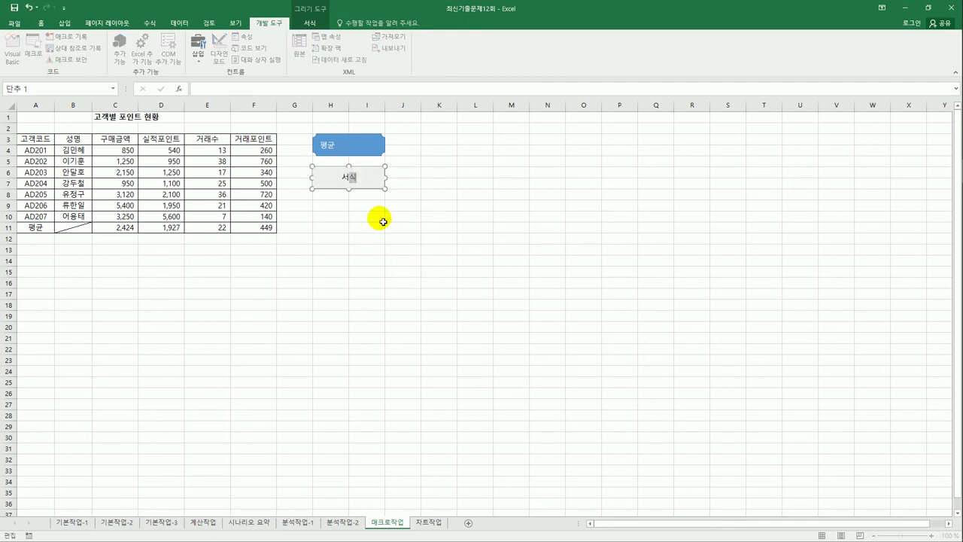
{"action": "left_click", "coordinate": [383, 221]}
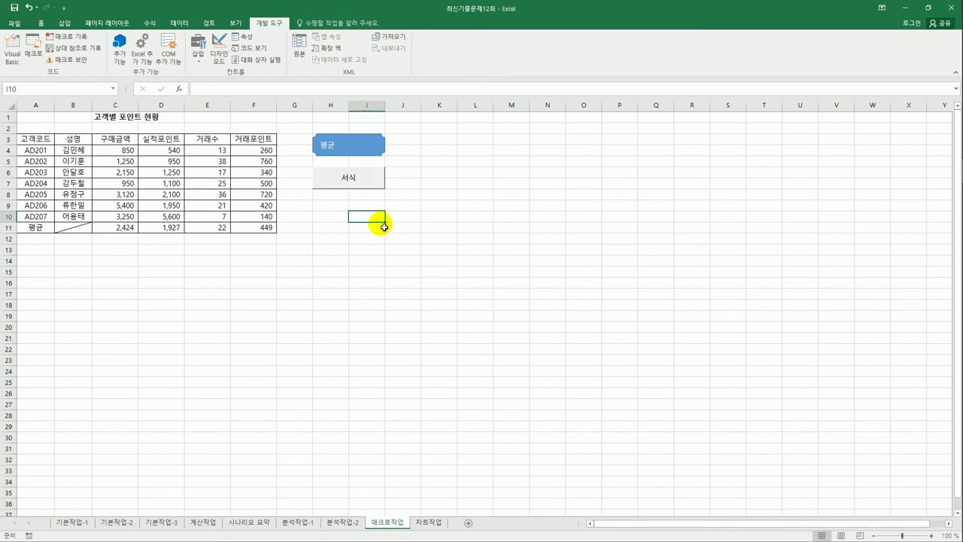
Delete the 가슴둘레 series from the chart on the 차트작업 sheet.
{"action": "left_click", "coordinate": [426, 524]}
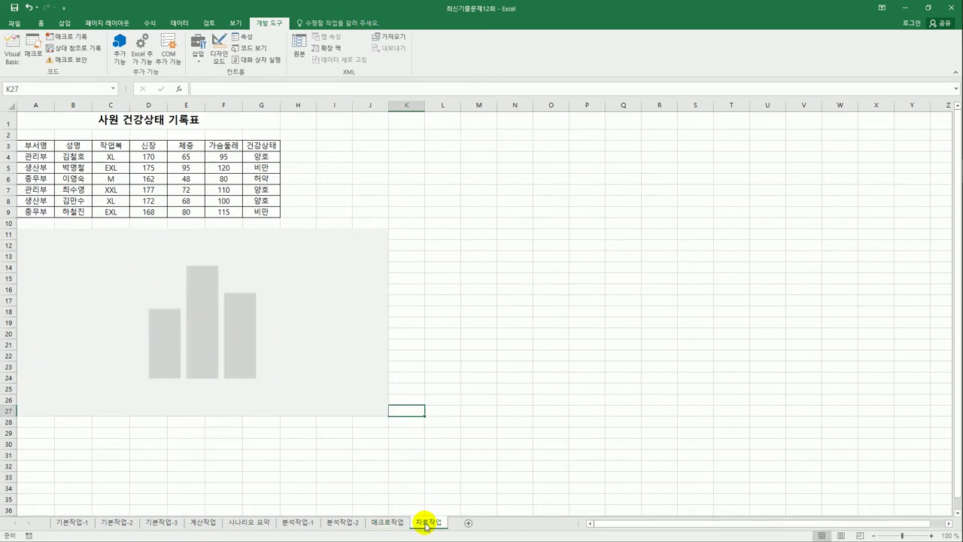
{"action": "left_click", "coordinate": [483, 336]}
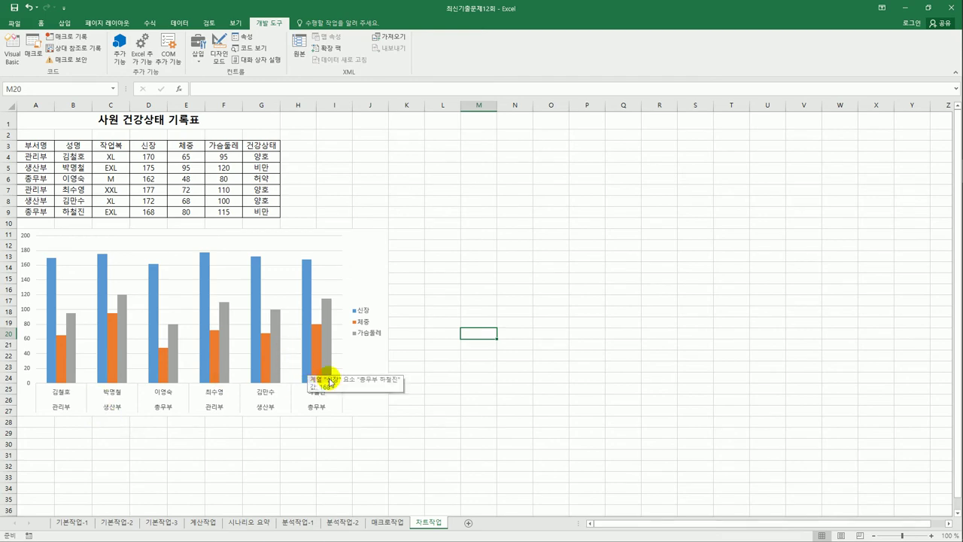
{"action": "left_click", "coordinate": [119, 304]}
{"action": "right_click", "coordinate": [120, 306]}
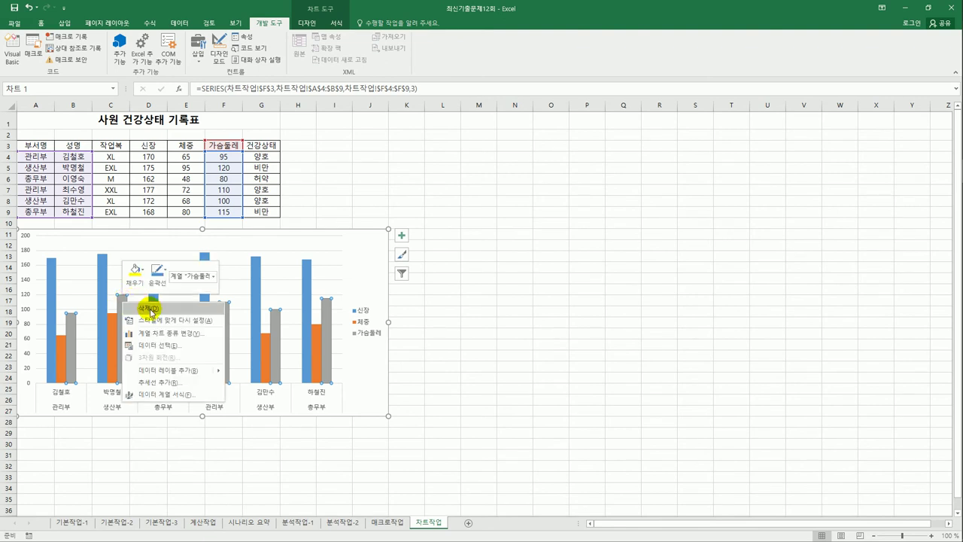
{"action": "left_click", "coordinate": [150, 308]}
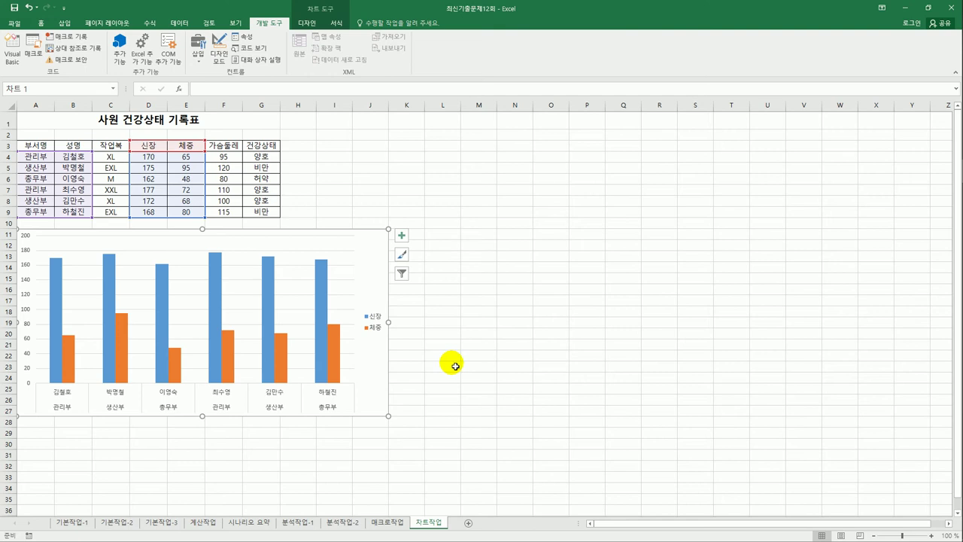
Change the whole chart's type to clustered bar (묶은 가로 막대형).
{"action": "right_click", "coordinate": [365, 243]}
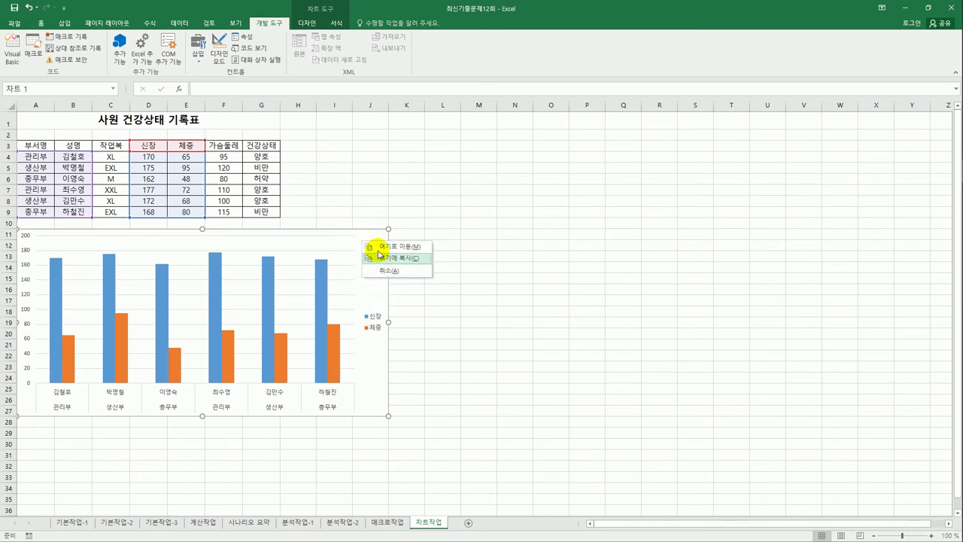
{"action": "key", "text": "Escape"}
{"action": "right_click", "coordinate": [370, 235]}
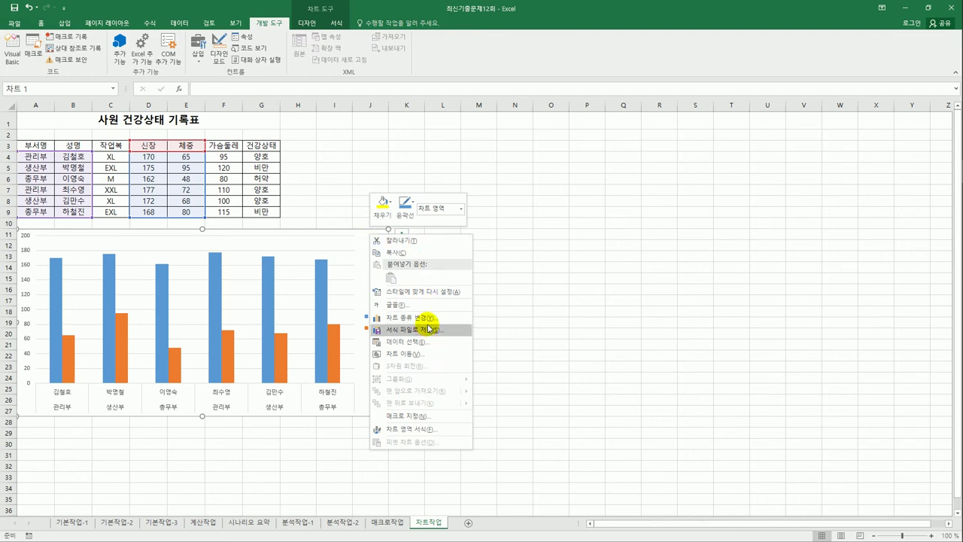
{"action": "left_click", "coordinate": [427, 320]}
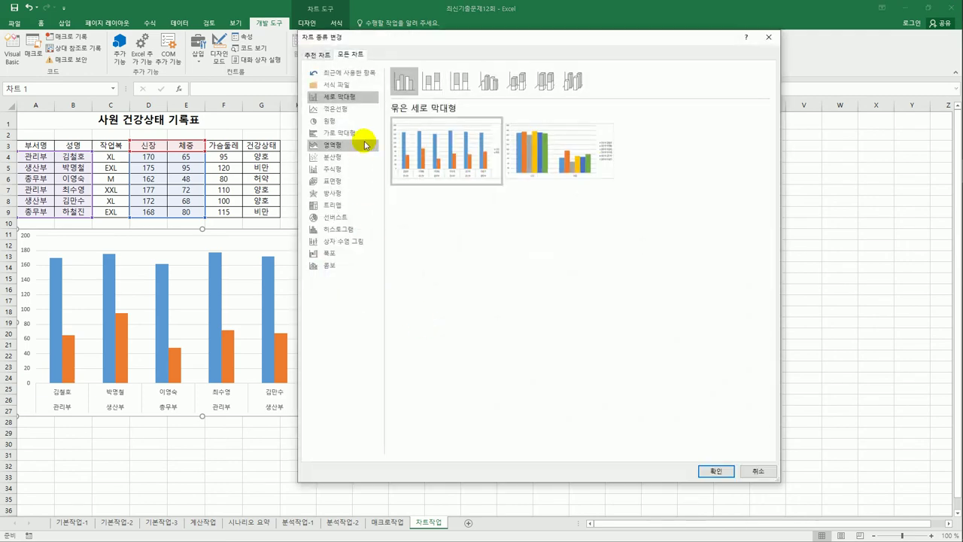
{"action": "left_click", "coordinate": [338, 132]}
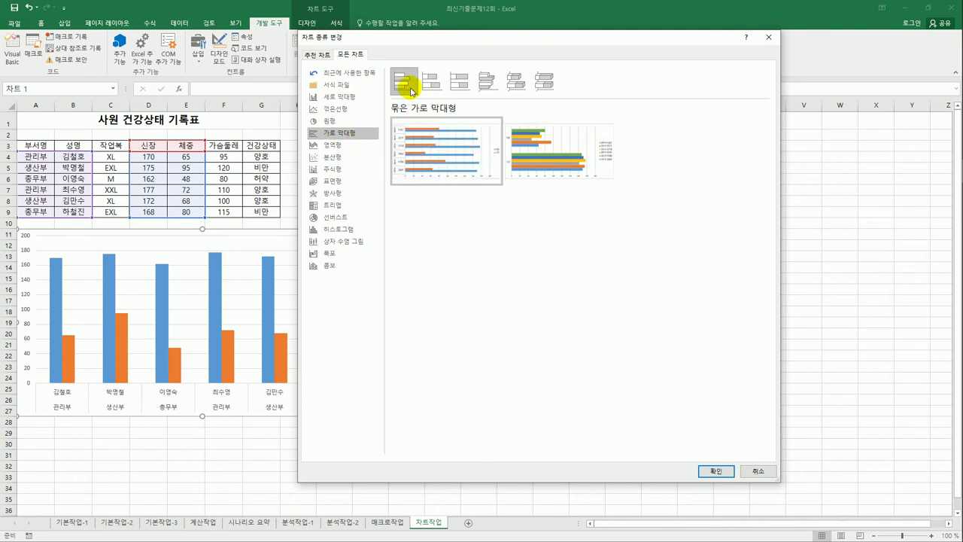
{"action": "left_click", "coordinate": [710, 470]}
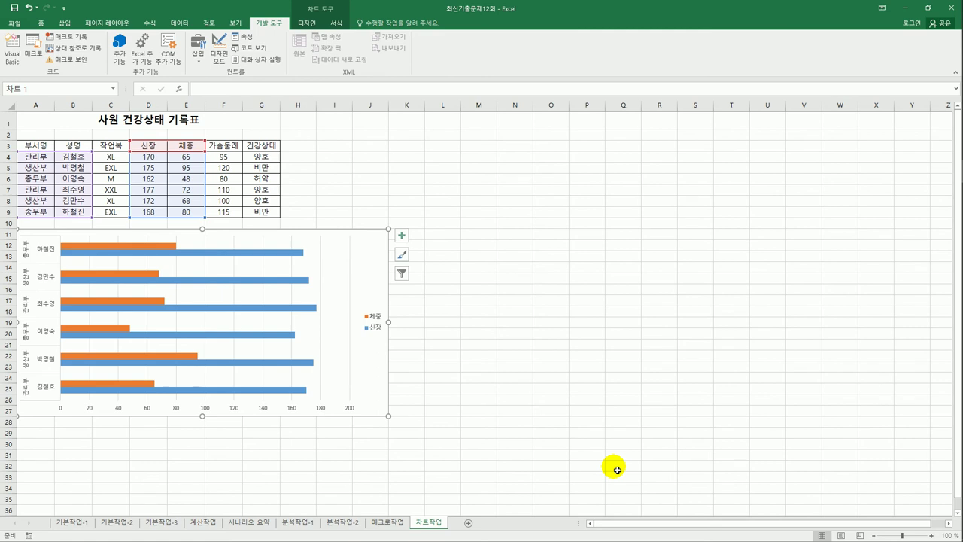
Add a chart title above the bars reading 사원 건강상태.
{"action": "left_click", "coordinate": [401, 236]}
{"action": "left_click", "coordinate": [426, 264]}
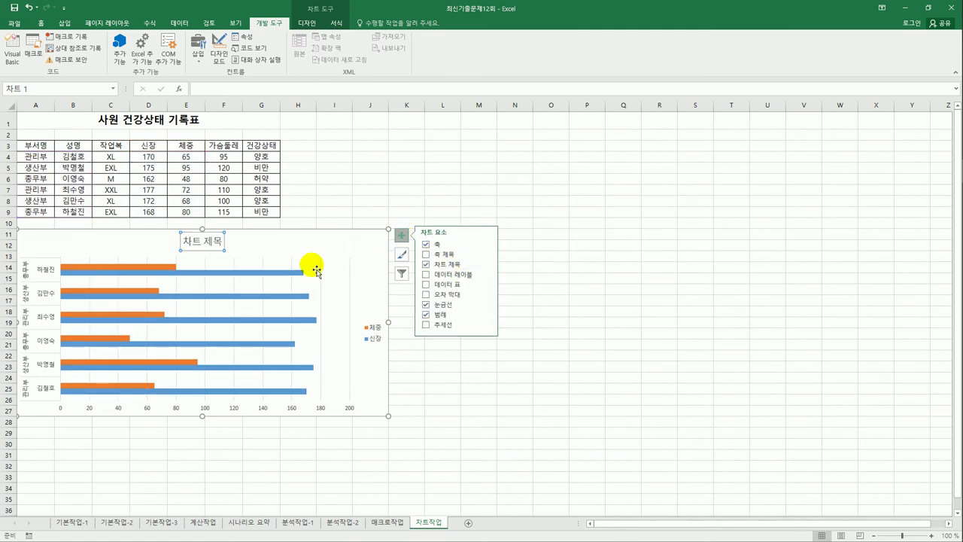
{"action": "left_click_drag", "start_coordinate": [182, 240], "coordinate": [225, 241]}
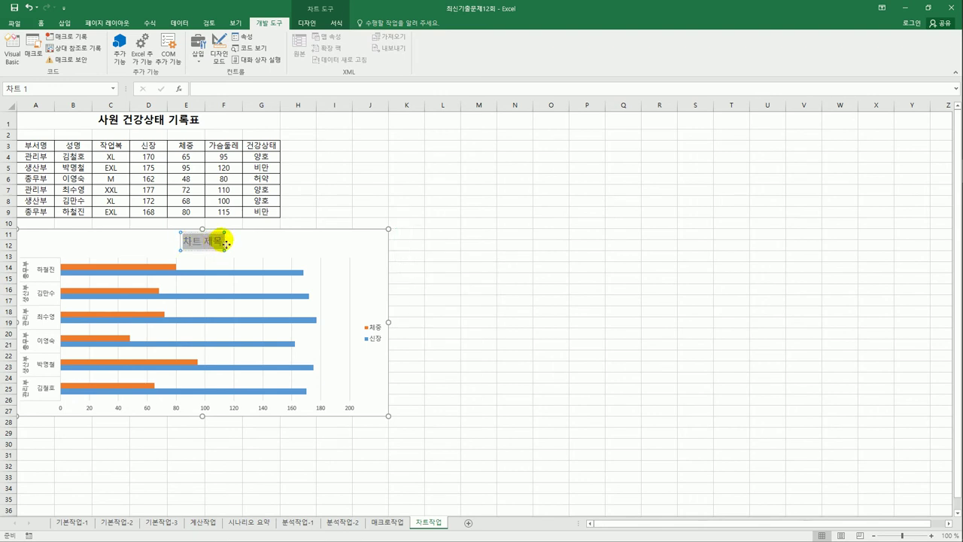
{"action": "type", "text": "사원 건강"}
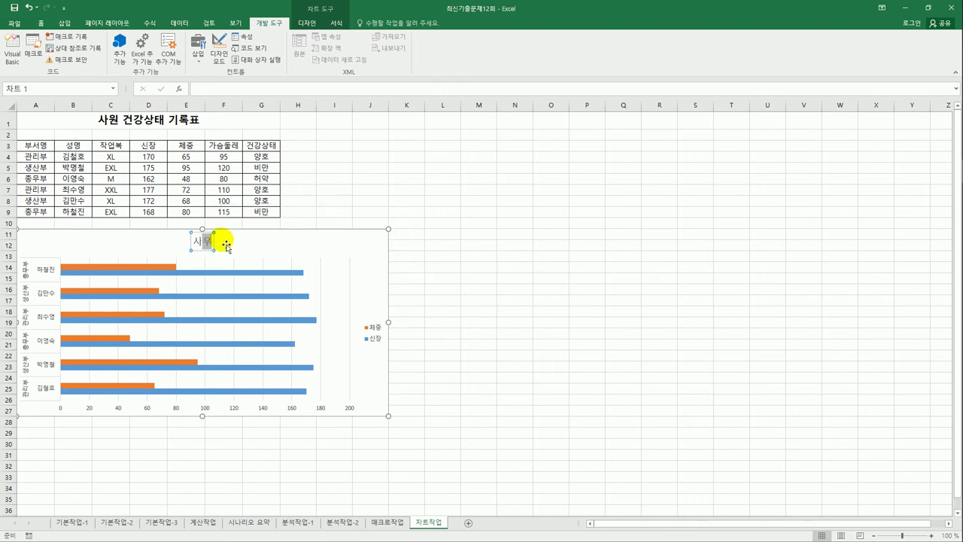
{"action": "type", "text": "상태"}
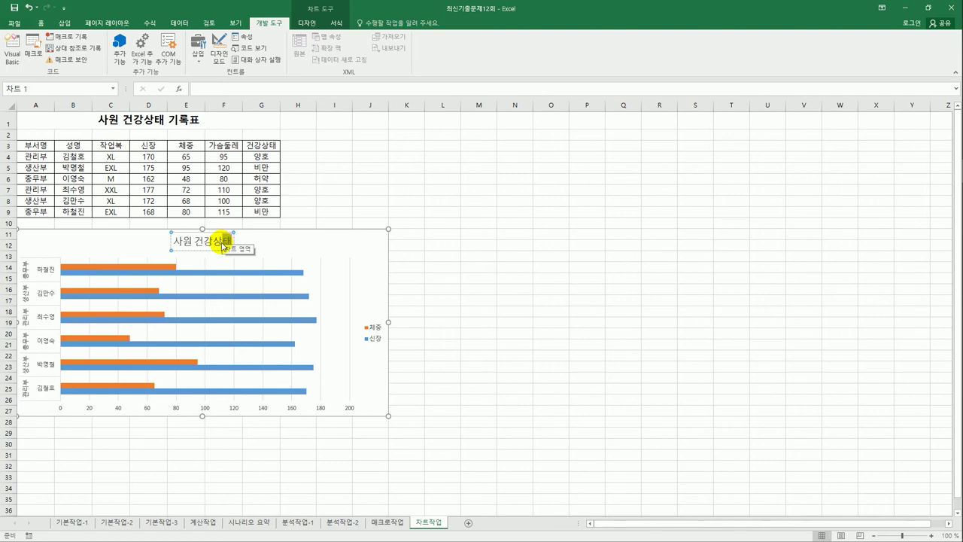
{"action": "key", "text": "Escape"}
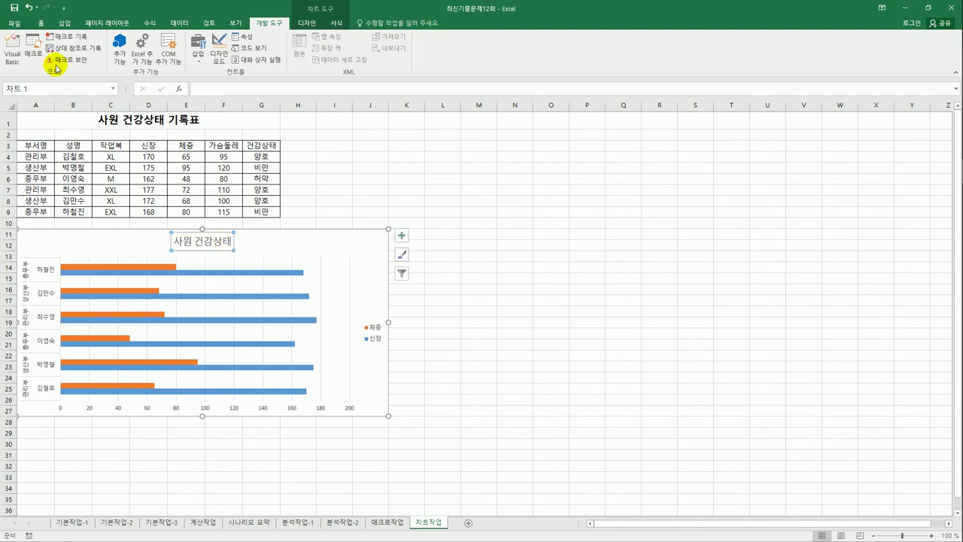
Format the chart title in bold 굴림 at size 20.
{"action": "left_click", "coordinate": [42, 23]}
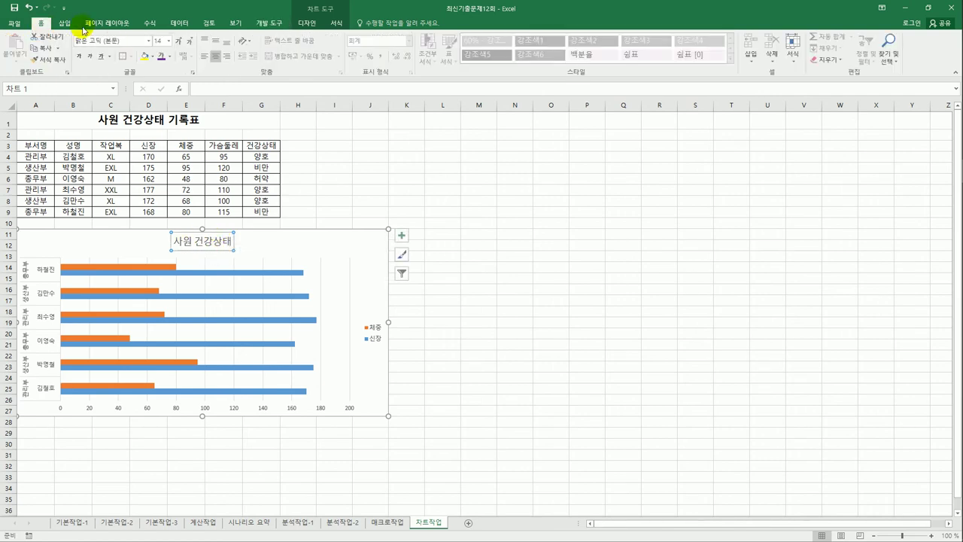
{"action": "left_click", "coordinate": [149, 41]}
{"action": "left_click", "coordinate": [125, 136]}
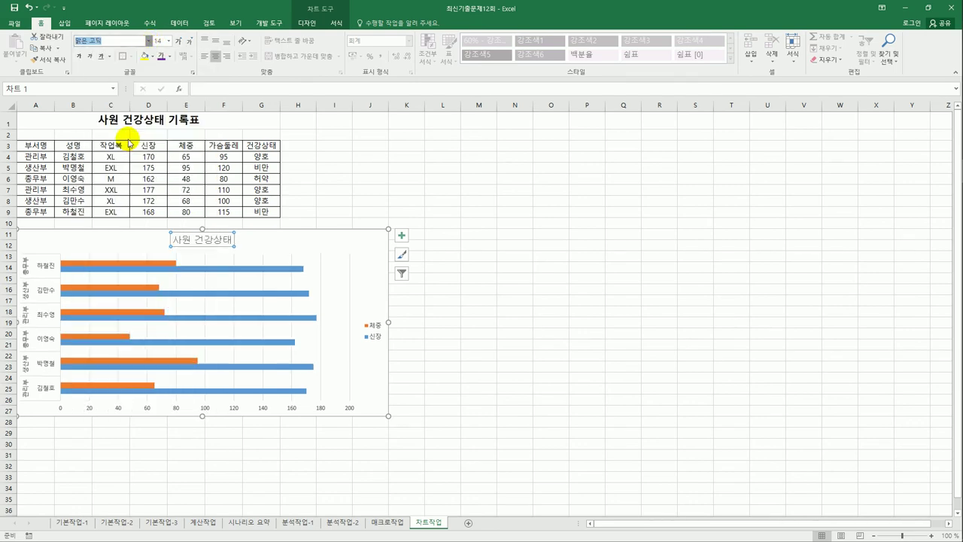
{"action": "left_click", "coordinate": [169, 41]}
{"action": "left_click", "coordinate": [162, 138]}
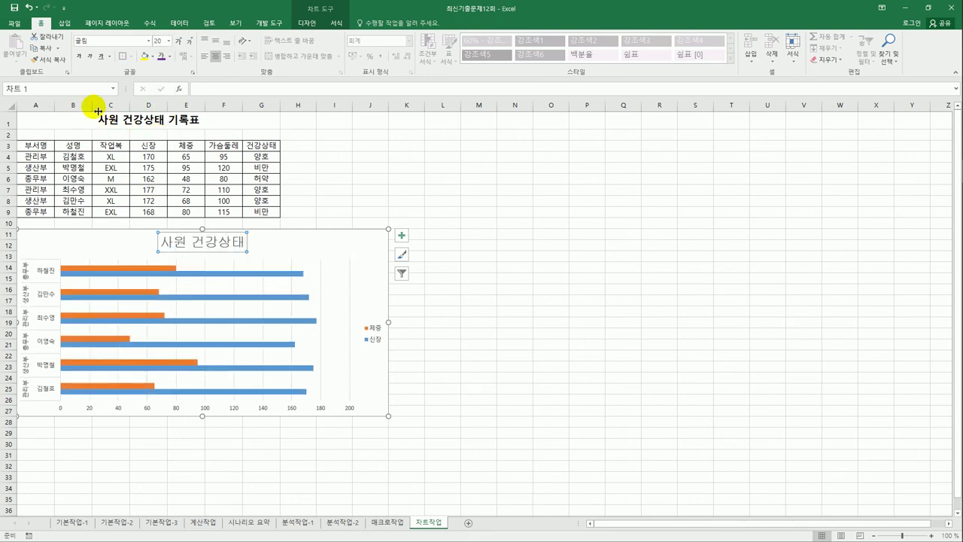
{"action": "left_click", "coordinate": [79, 58]}
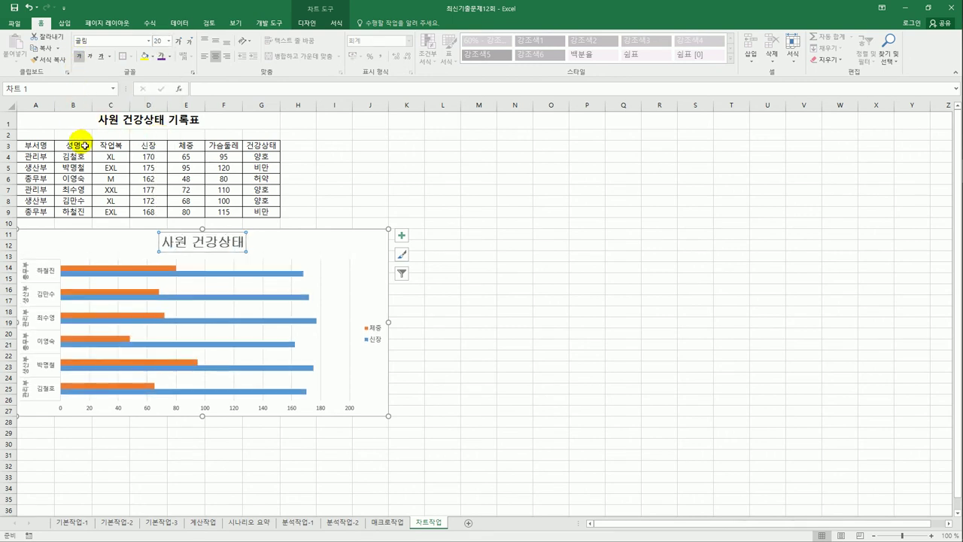
Add a primary vertical axis title (기본 세로) to the chart with the text 성명.
{"action": "left_click", "coordinate": [405, 242]}
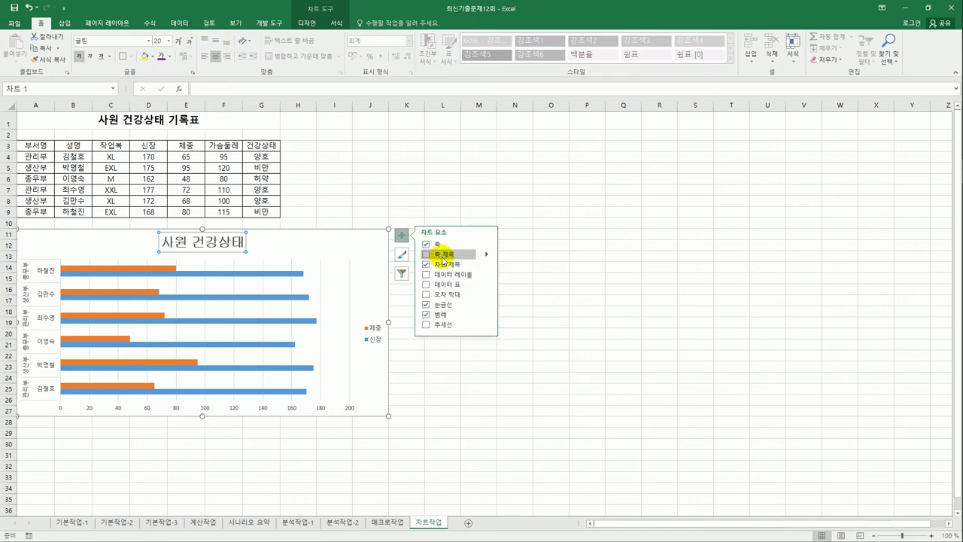
{"action": "left_click", "coordinate": [518, 265]}
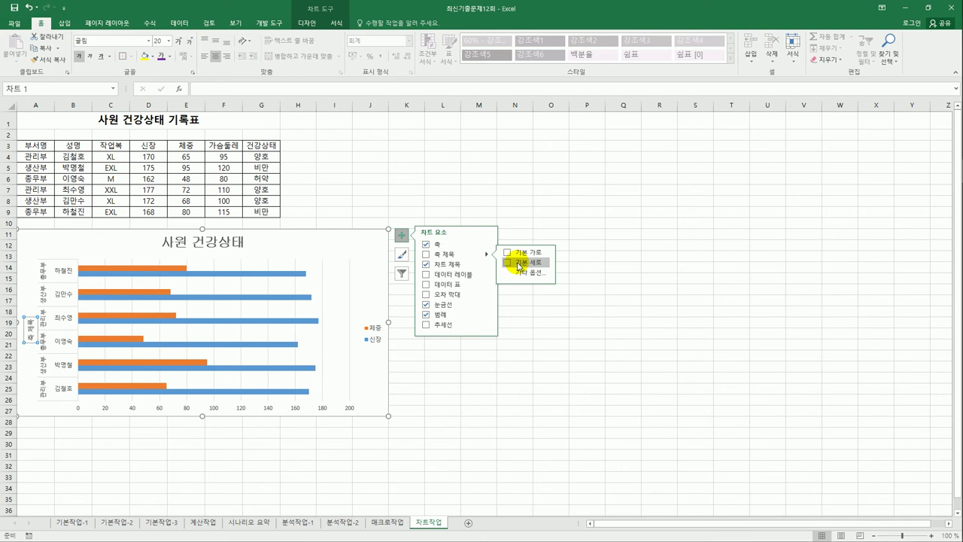
{"action": "left_click", "coordinate": [518, 264]}
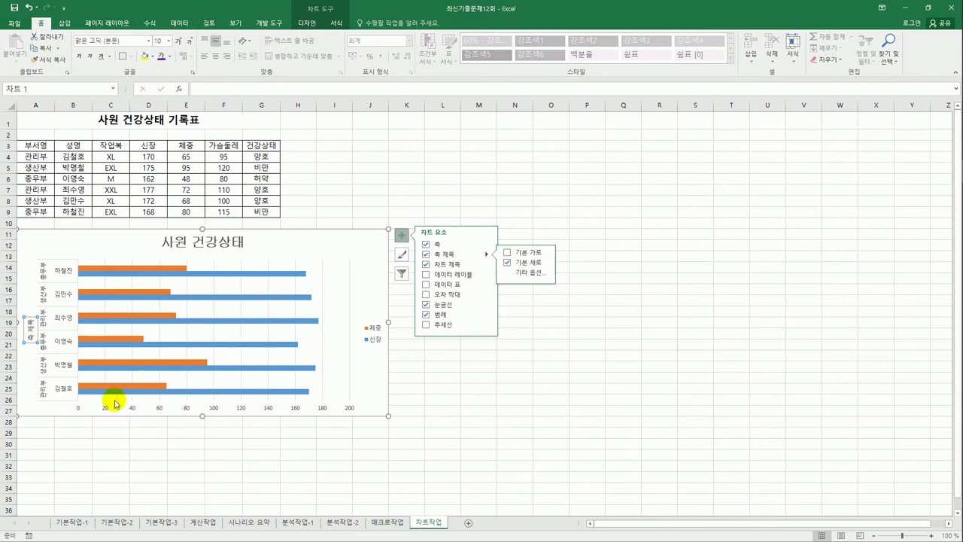
{"action": "left_click", "coordinate": [30, 322]}
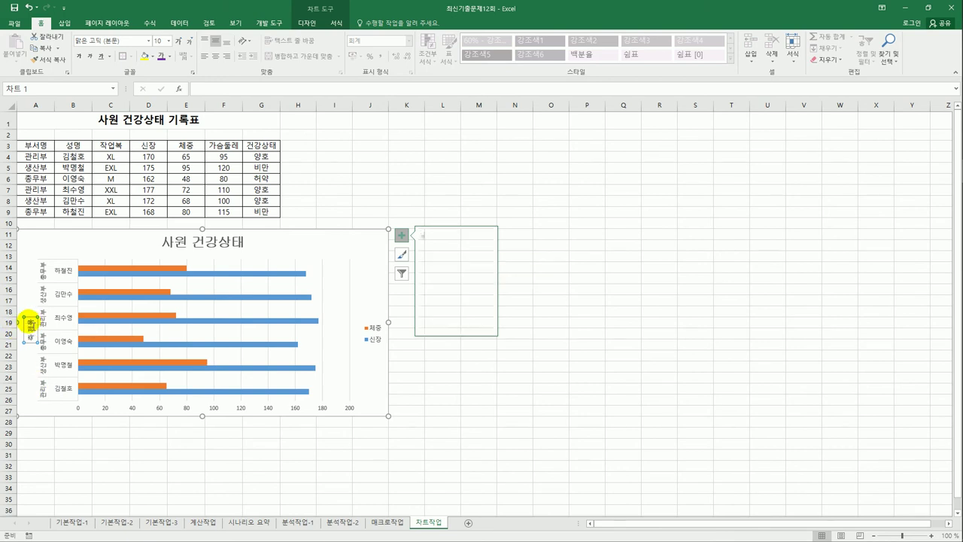
{"action": "left_click_drag", "start_coordinate": [30, 322], "coordinate": [34, 344]}
{"action": "type", "text": "성명"}
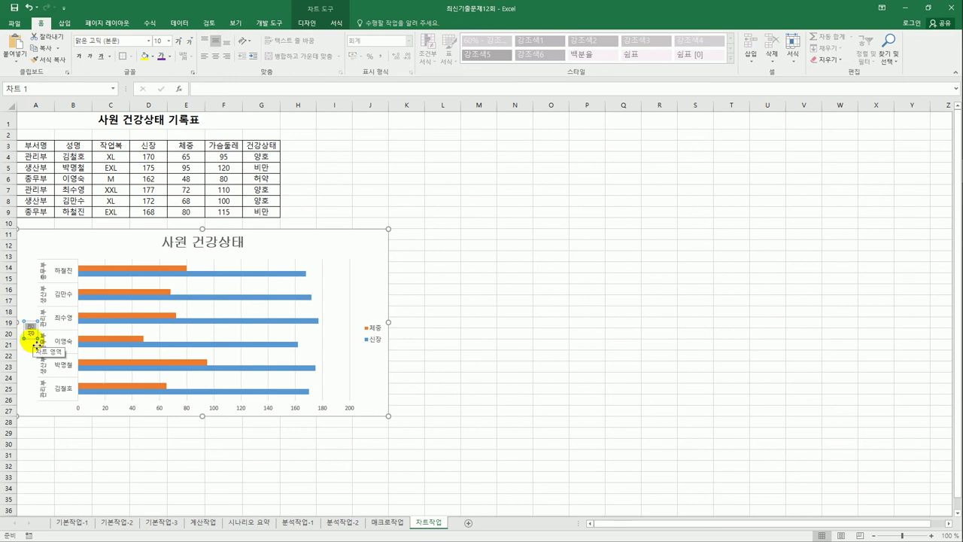
Set the text direction of the chart's vertical axis title 성명 to 세로.
{"action": "left_click", "coordinate": [31, 325]}
{"action": "right_click", "coordinate": [32, 325]}
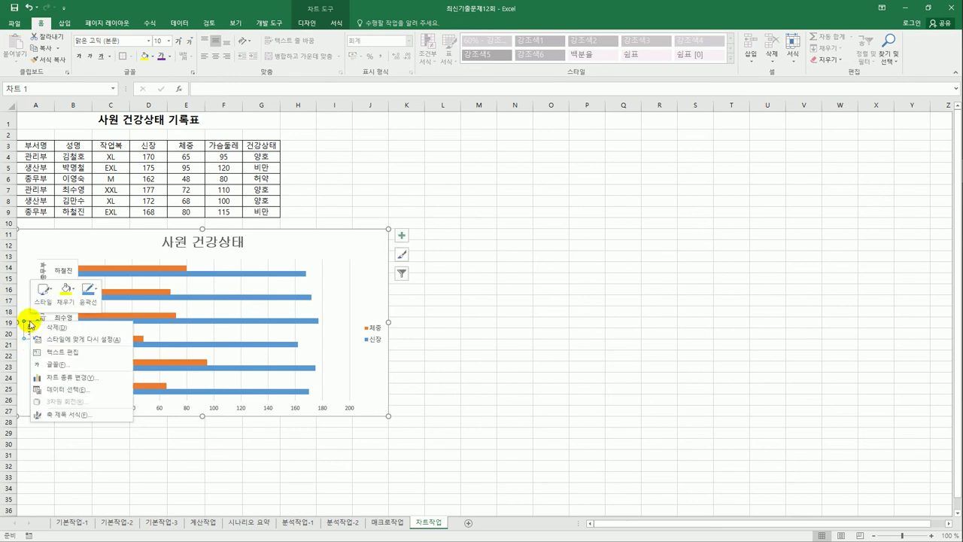
{"action": "left_click", "coordinate": [70, 394]}
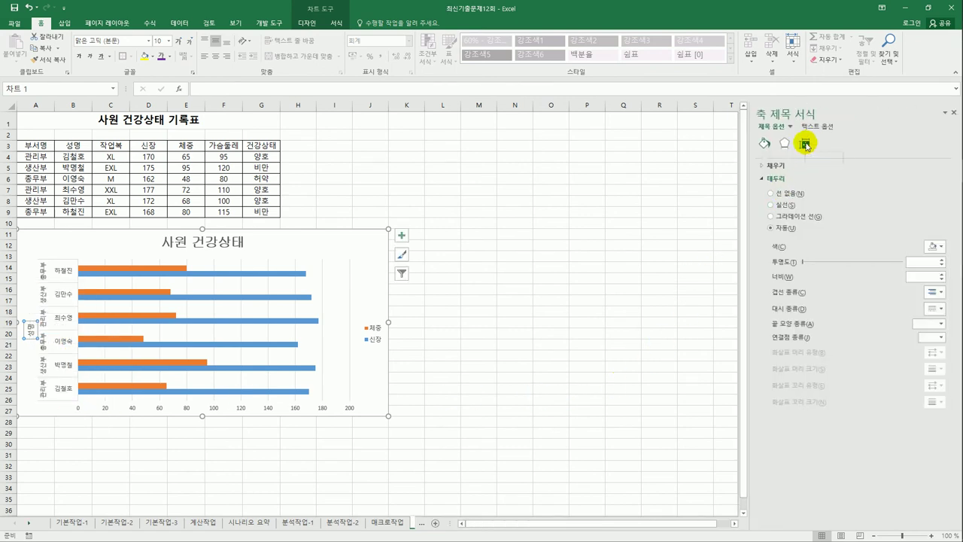
{"action": "left_click", "coordinate": [805, 144]}
{"action": "left_click", "coordinate": [909, 197]}
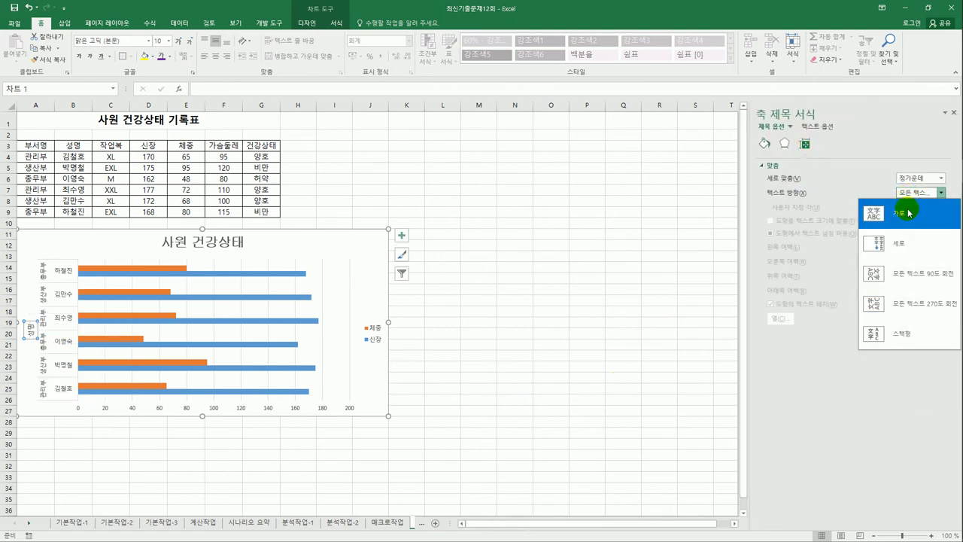
{"action": "left_click", "coordinate": [899, 240]}
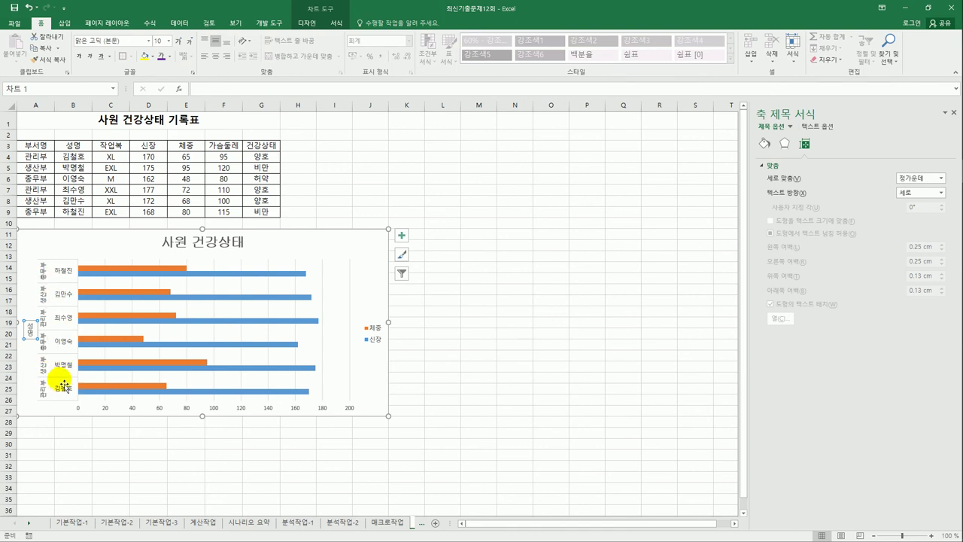
Change the chart's category axis label range to B4:B9 so that only the 성명 column labels the bars.
{"action": "right_click", "coordinate": [293, 241]}
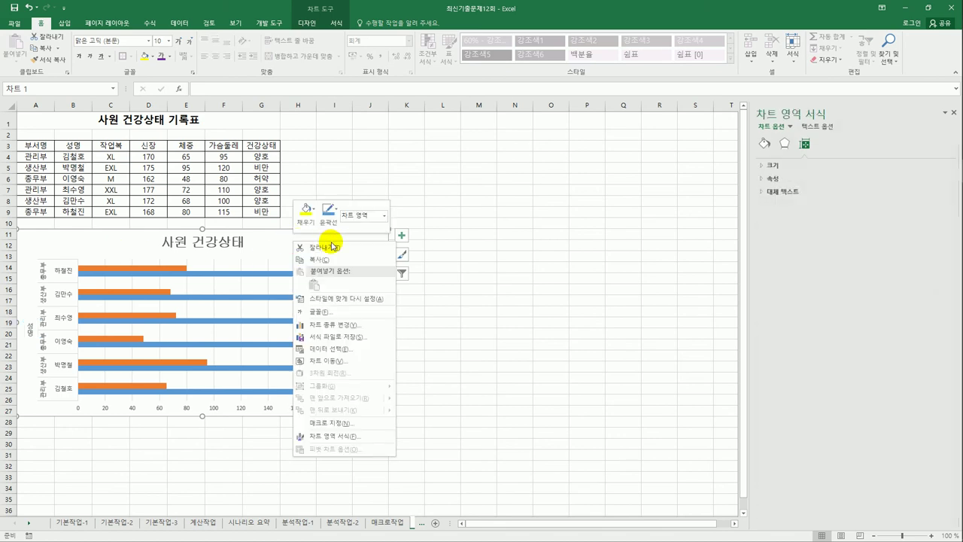
{"action": "left_click", "coordinate": [367, 349]}
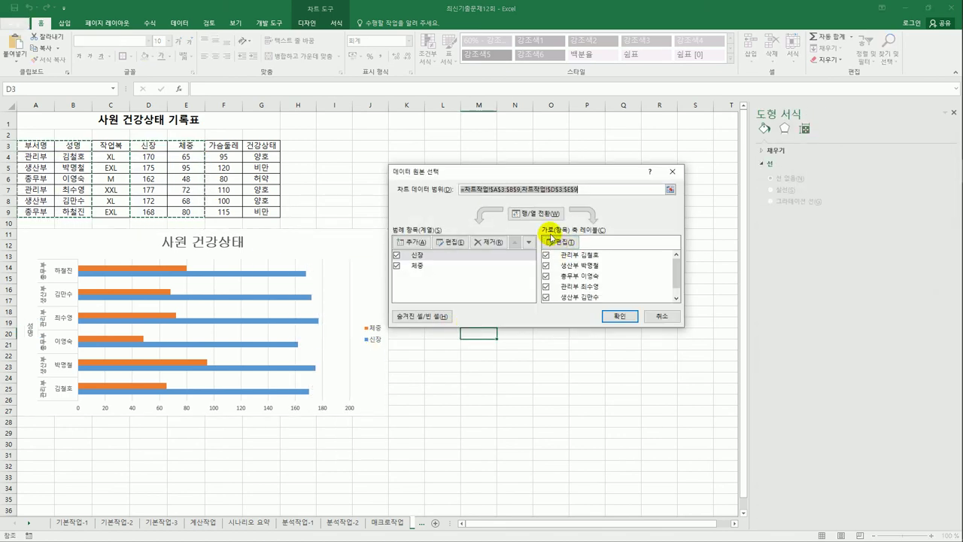
{"action": "left_click", "coordinate": [557, 242]}
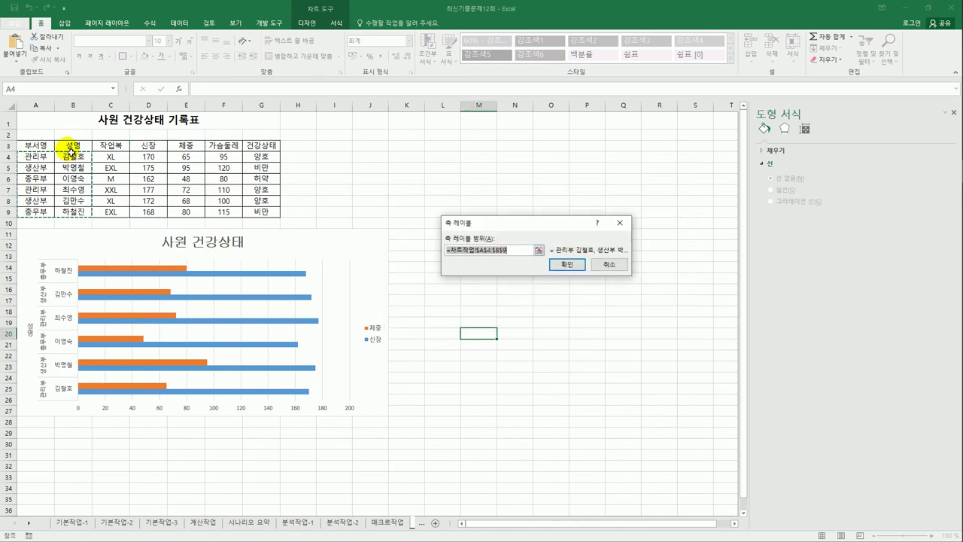
{"action": "left_click_drag", "start_coordinate": [71, 155], "coordinate": [76, 213]}
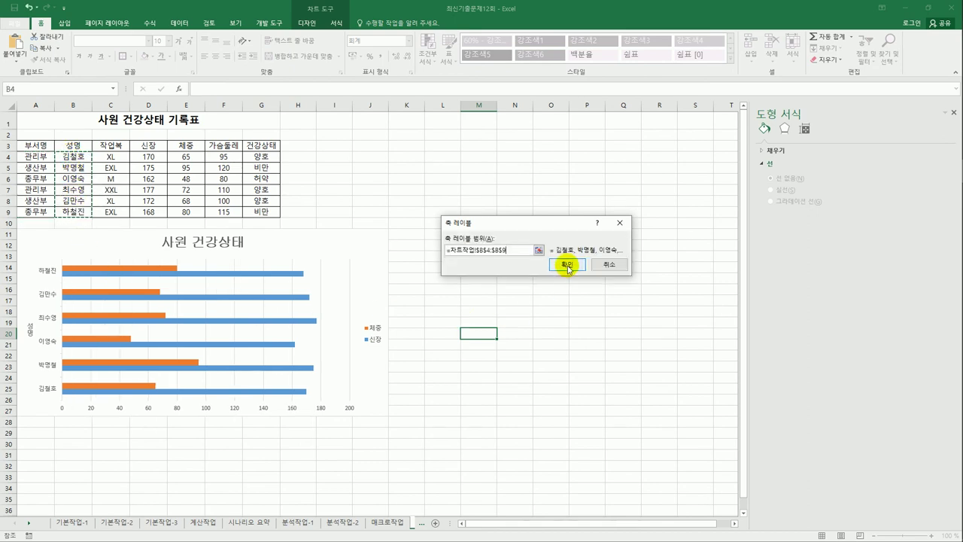
{"action": "left_click", "coordinate": [567, 265]}
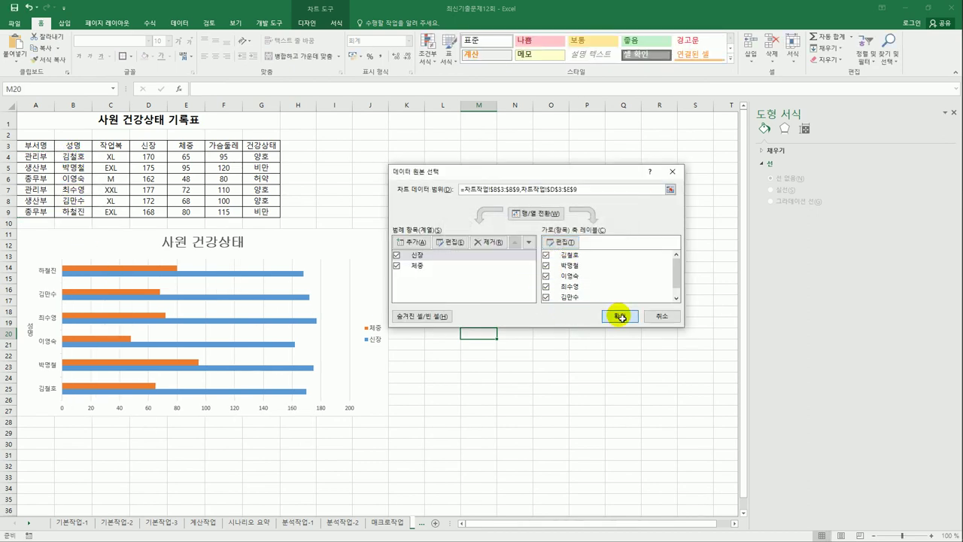
{"action": "left_click", "coordinate": [620, 316]}
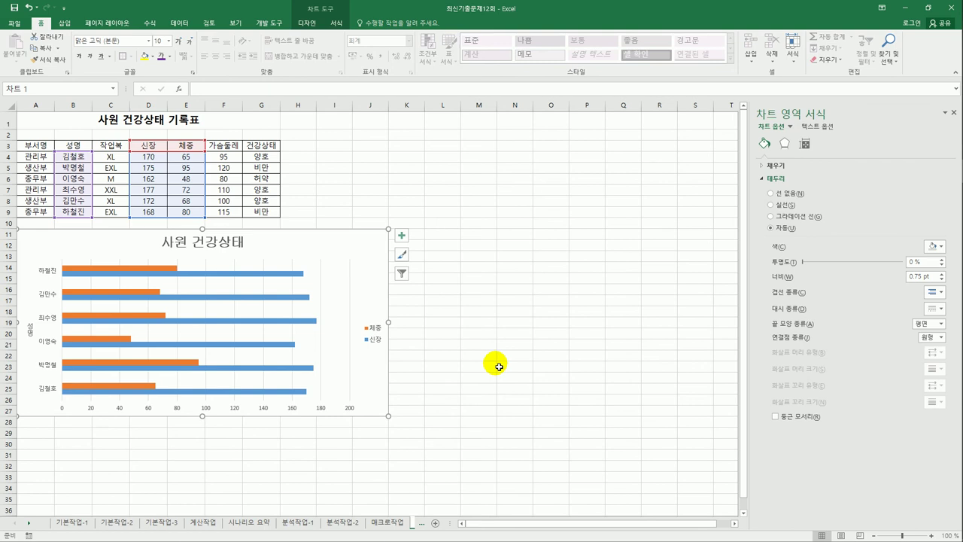
Set the horizontal value axis bounds to a minimum of 40 and a maximum of 190.
{"action": "left_click", "coordinate": [264, 409]}
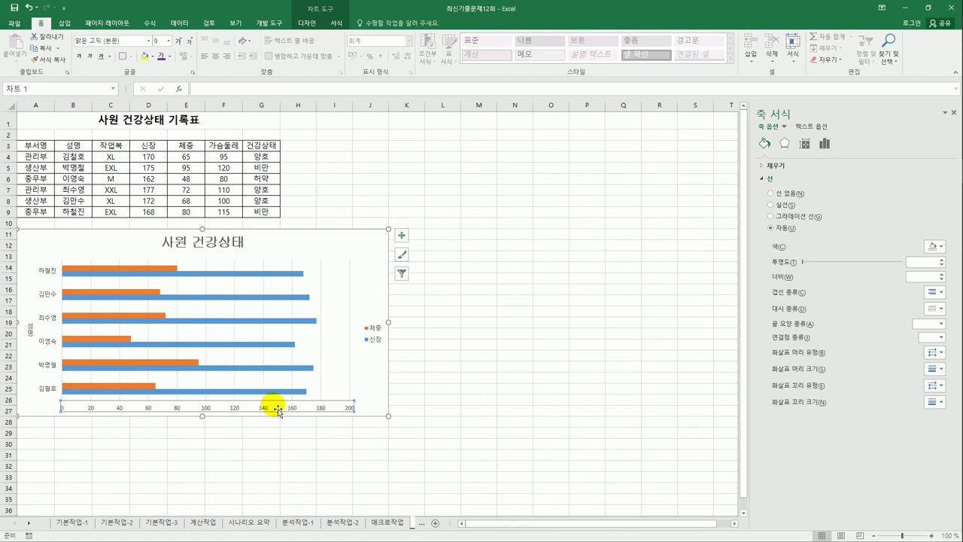
{"action": "left_click", "coordinate": [826, 144]}
{"action": "left_click", "coordinate": [807, 167]}
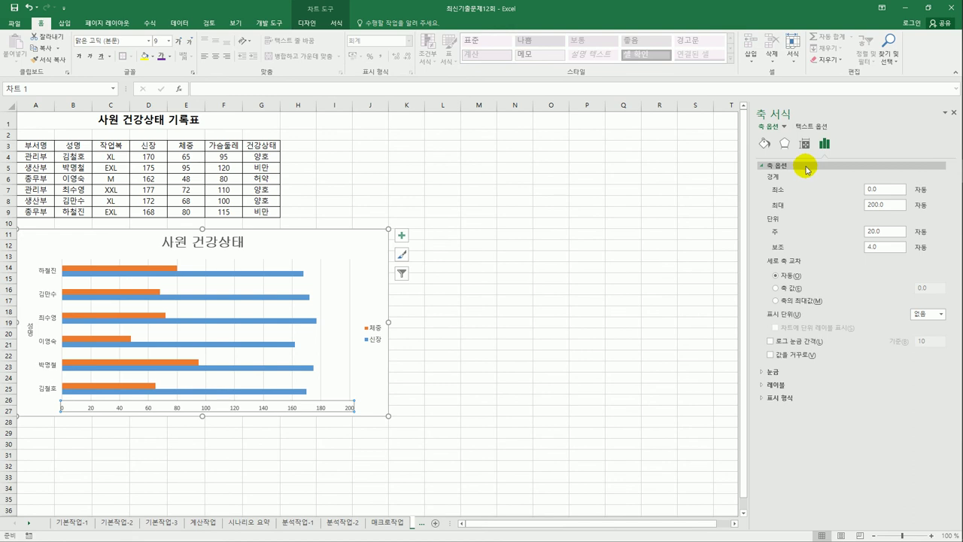
{"action": "left_click_drag", "start_coordinate": [877, 189], "coordinate": [863, 189]}
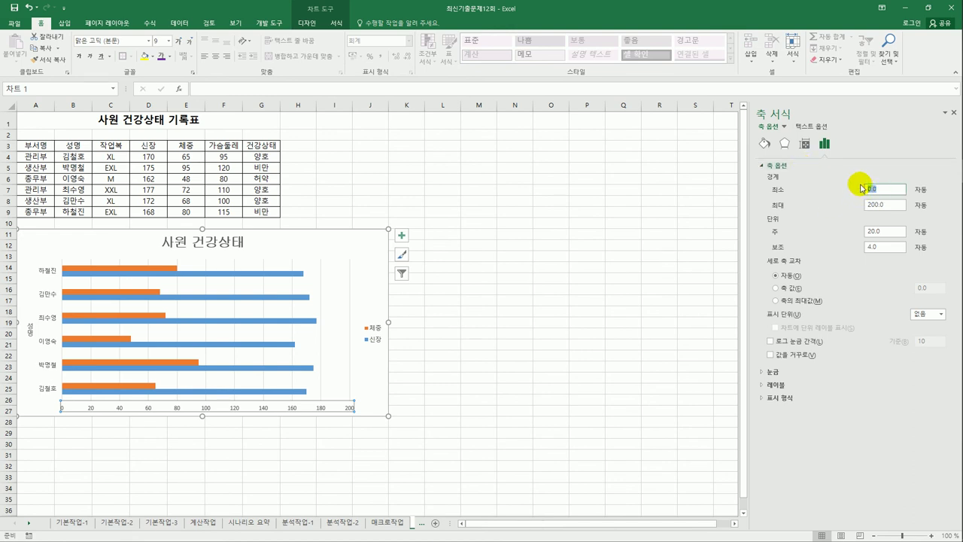
{"action": "type", "text": "40"}
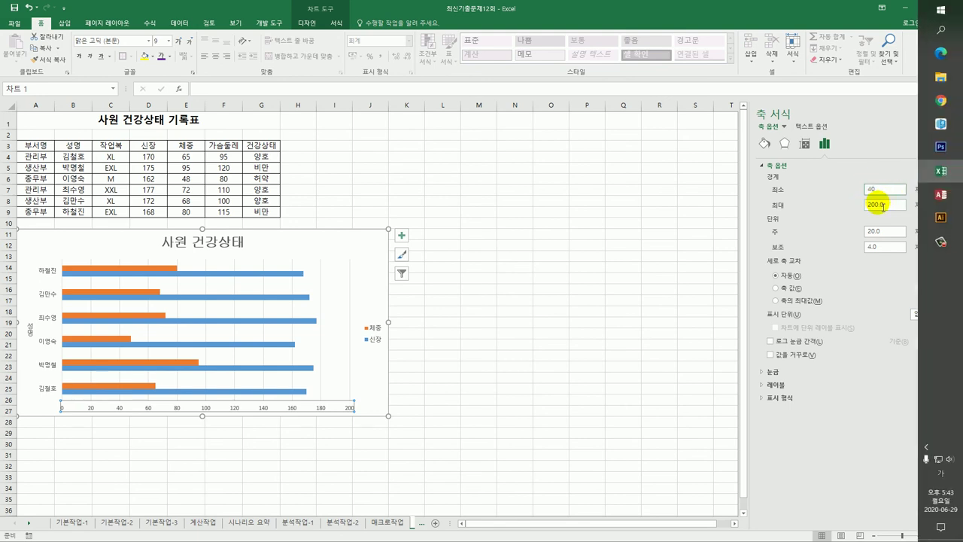
{"action": "left_click", "coordinate": [891, 205]}
{"action": "left_click_drag", "start_coordinate": [892, 204], "coordinate": [858, 204]}
{"action": "type", "text": "190"}
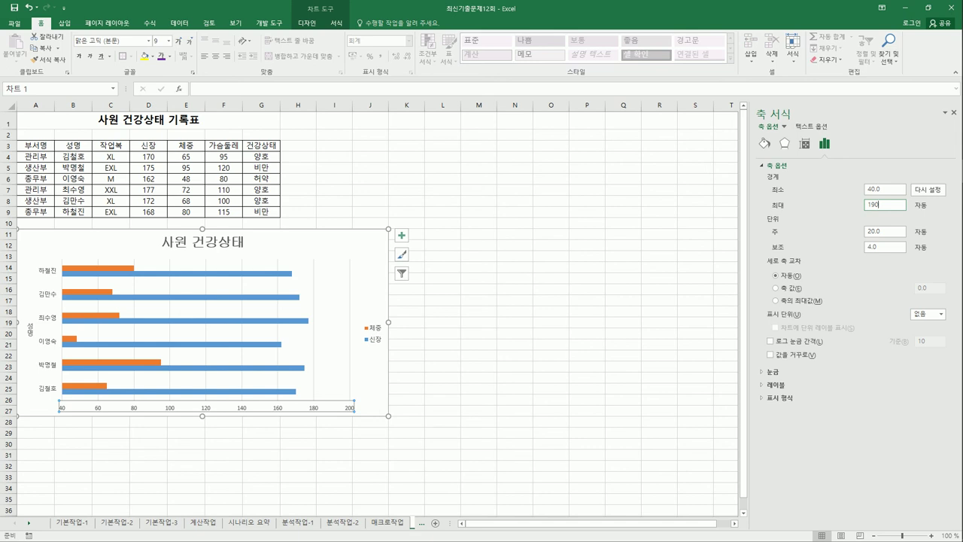
{"action": "key", "text": "Return"}
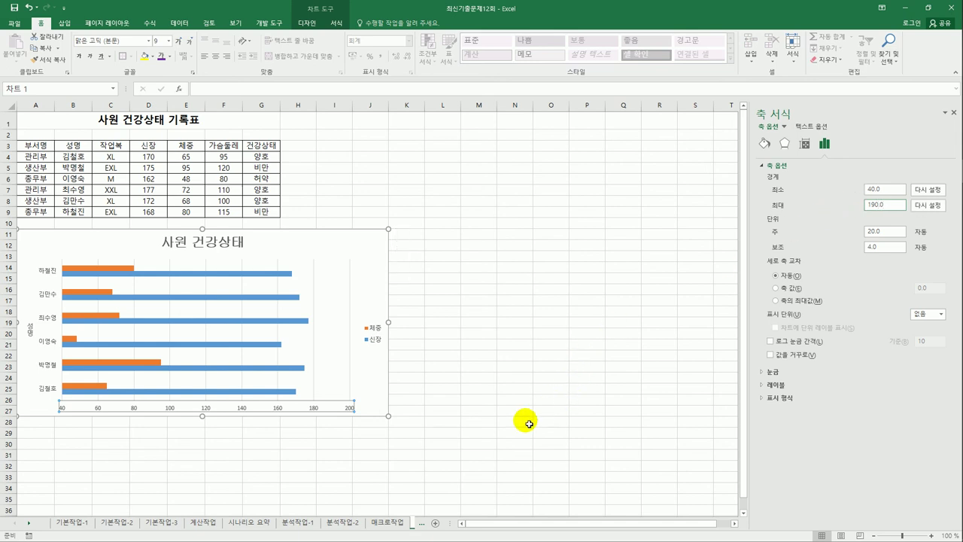
{"action": "left_click", "coordinate": [529, 424]}
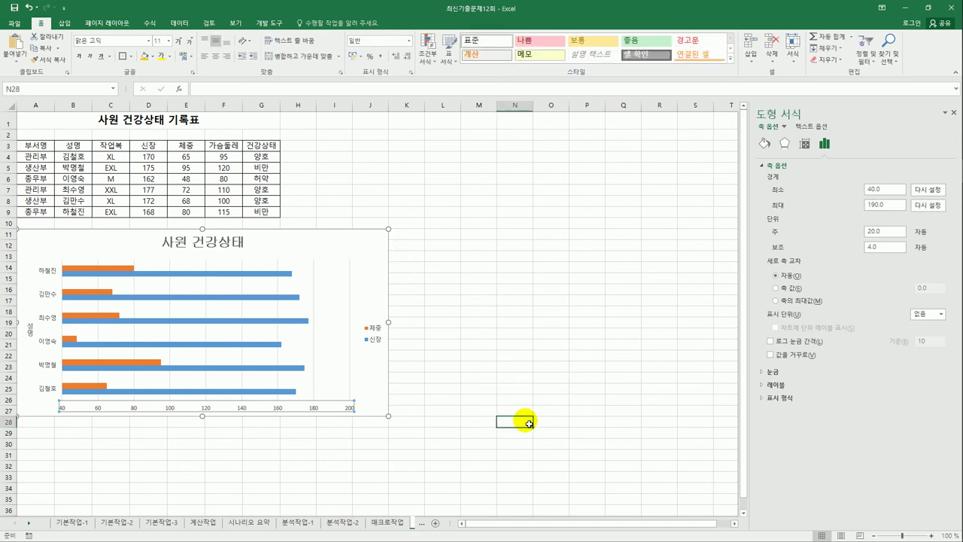
Reset the horizontal value axis maximum to automatic and enter 190 for it again.
{"action": "left_click", "coordinate": [377, 323]}
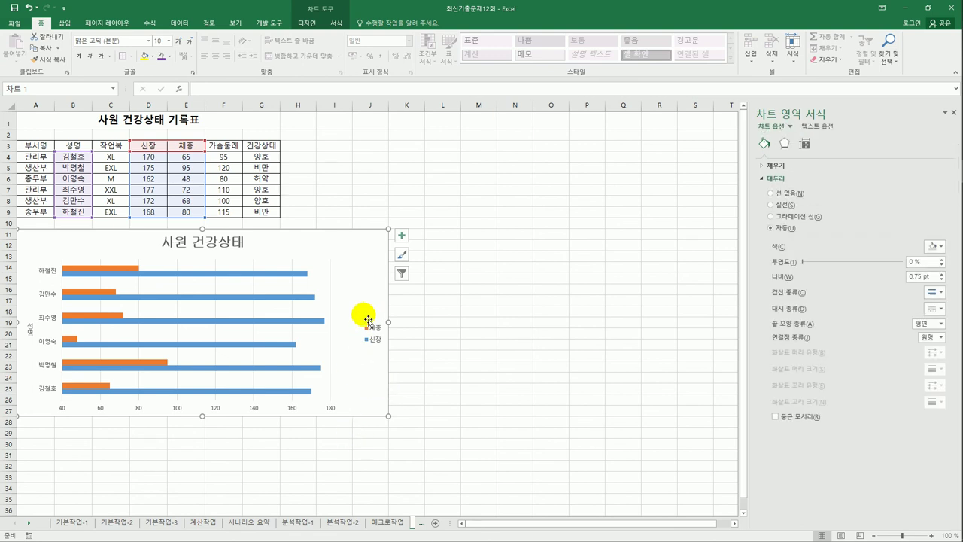
{"action": "left_click", "coordinate": [804, 143]}
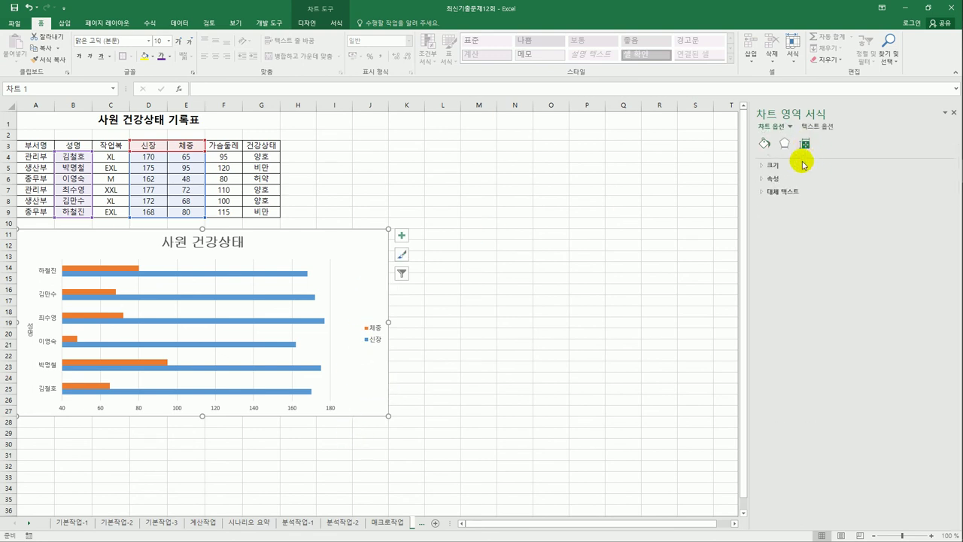
{"action": "left_click", "coordinate": [139, 409]}
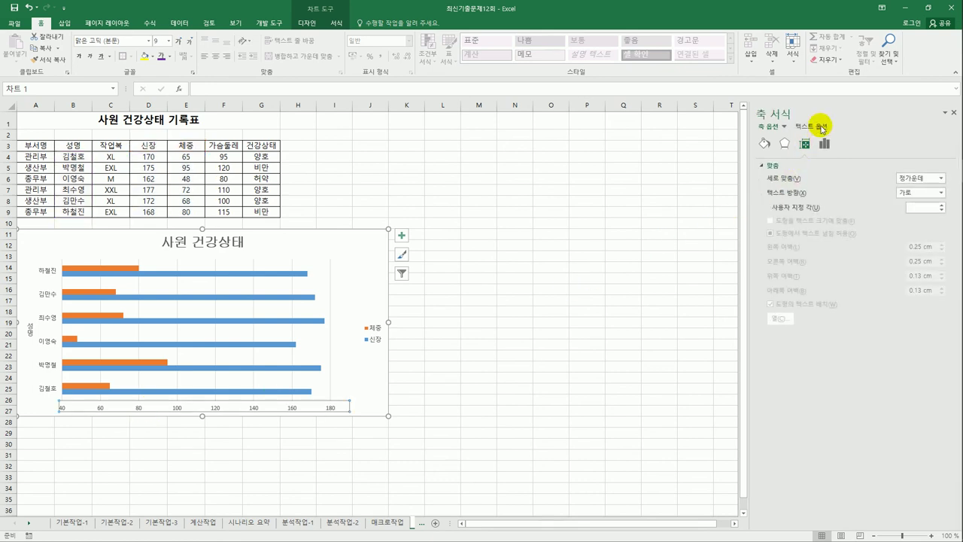
{"action": "left_click", "coordinate": [825, 145]}
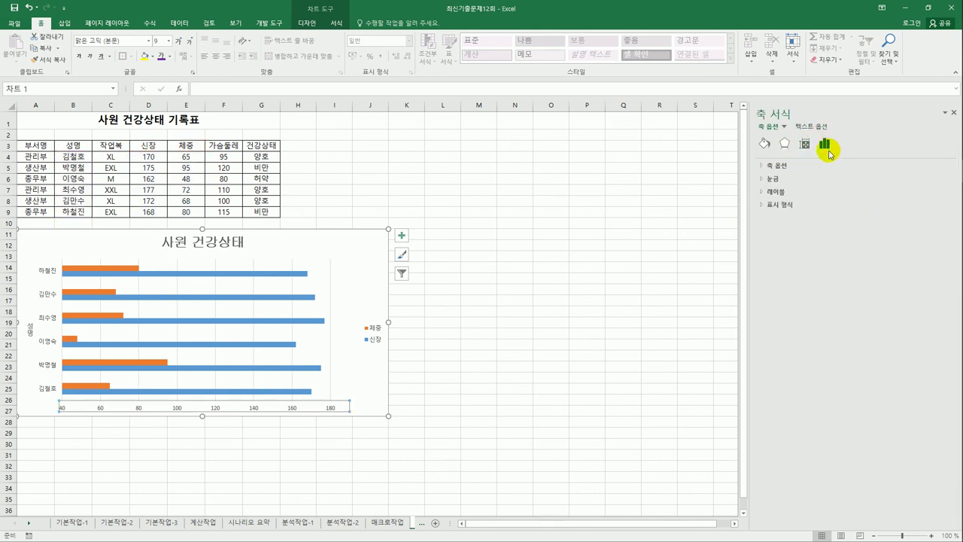
{"action": "left_click", "coordinate": [779, 165]}
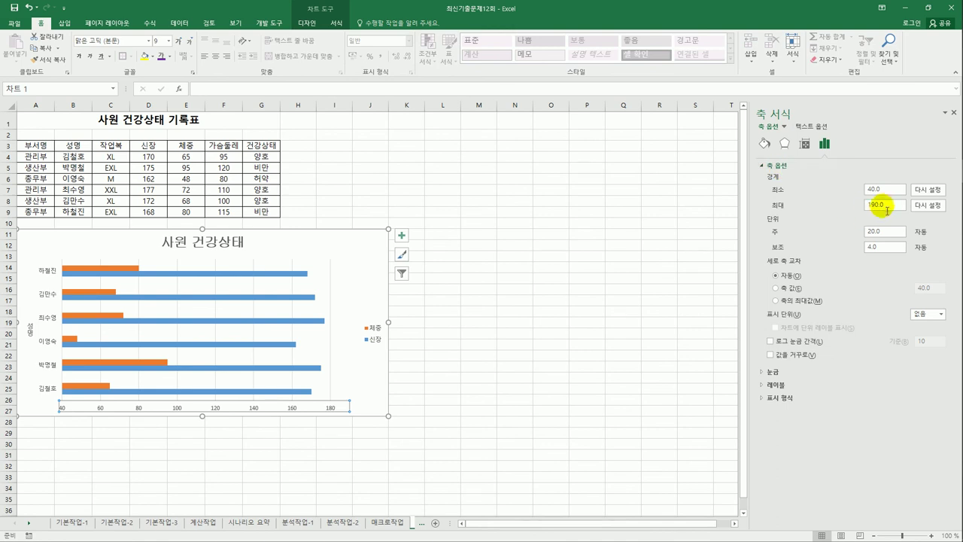
{"action": "left_click_drag", "start_coordinate": [886, 206], "coordinate": [865, 207]}
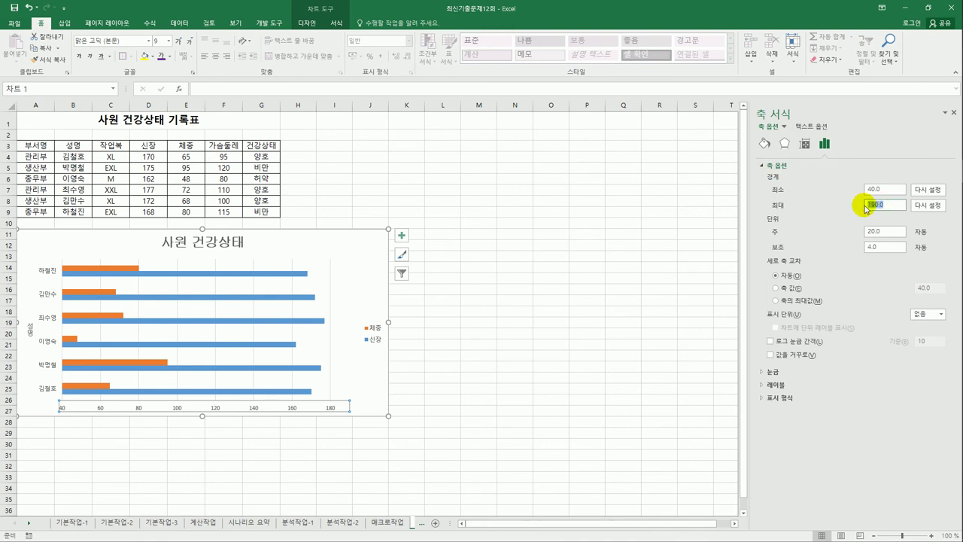
{"action": "type", "text": "190"}
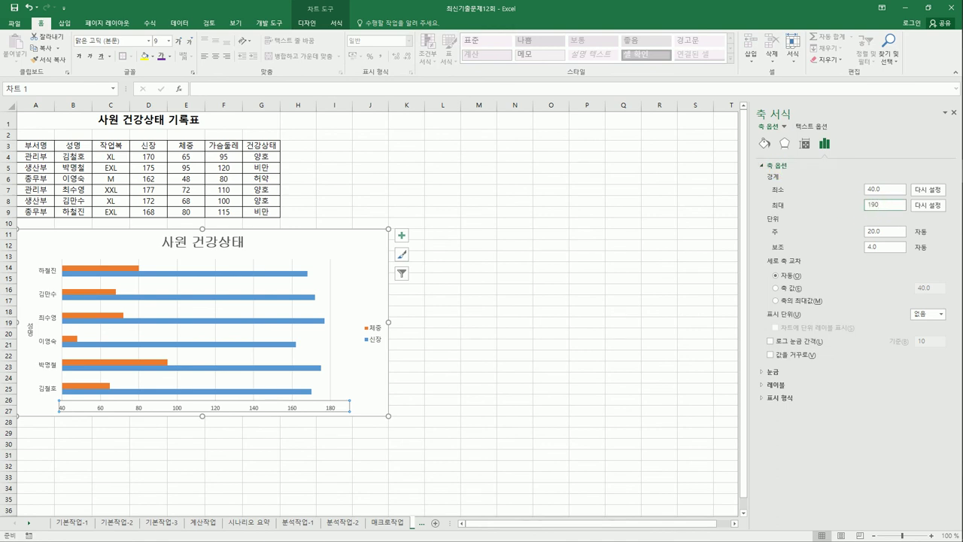
{"action": "left_click", "coordinate": [915, 204]}
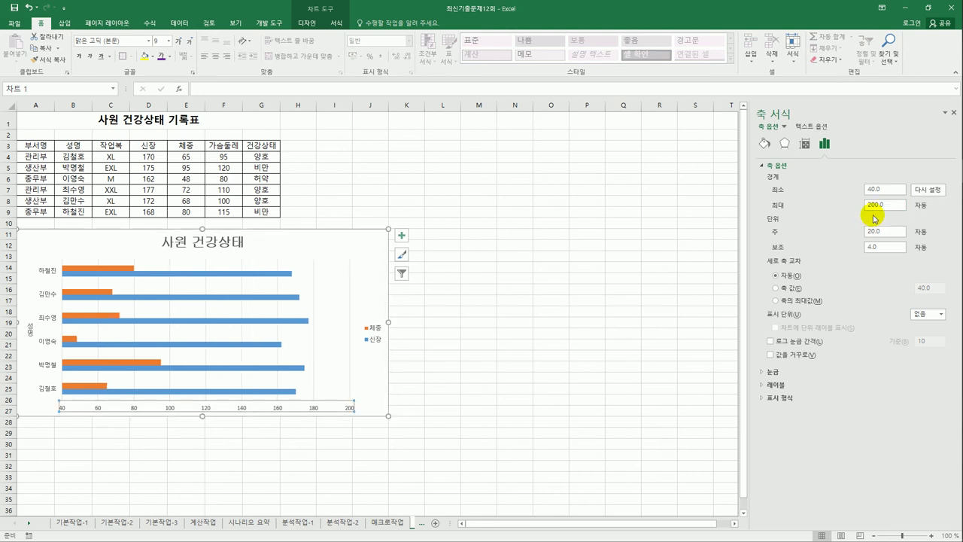
{"action": "left_click_drag", "start_coordinate": [885, 205], "coordinate": [858, 205]}
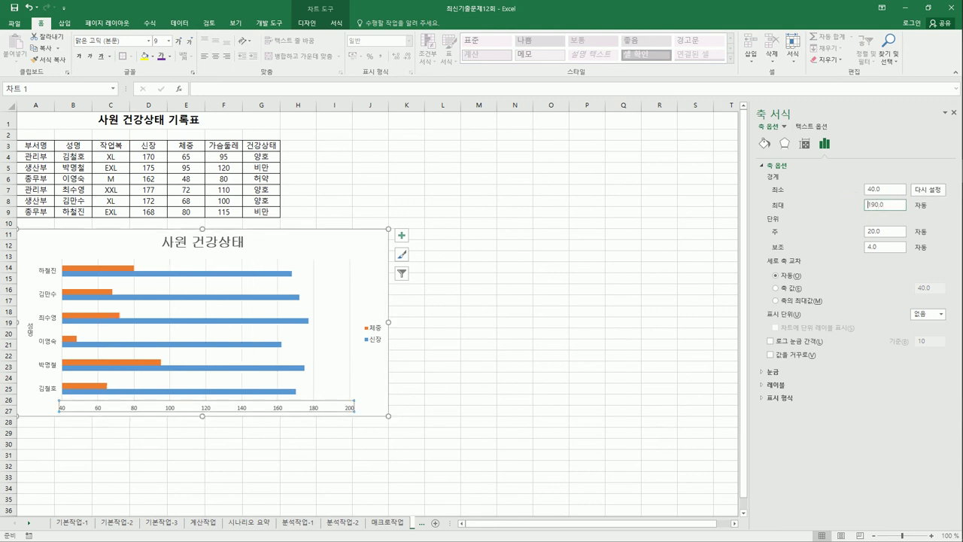
{"action": "key", "text": "Return"}
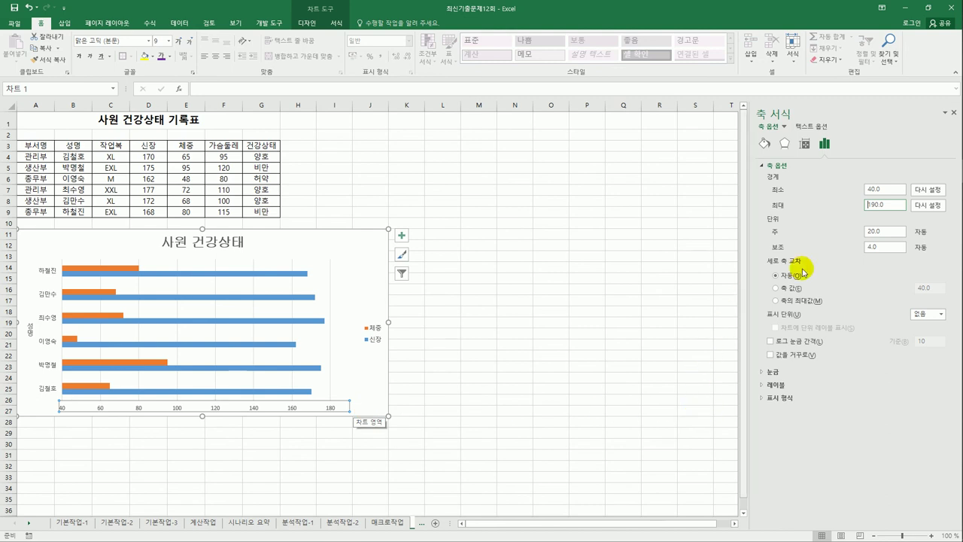
Set the major unit (주) of the horizontal value axis to 10.
{"action": "left_click", "coordinate": [893, 233]}
{"action": "left_click_drag", "start_coordinate": [894, 234], "coordinate": [855, 231]}
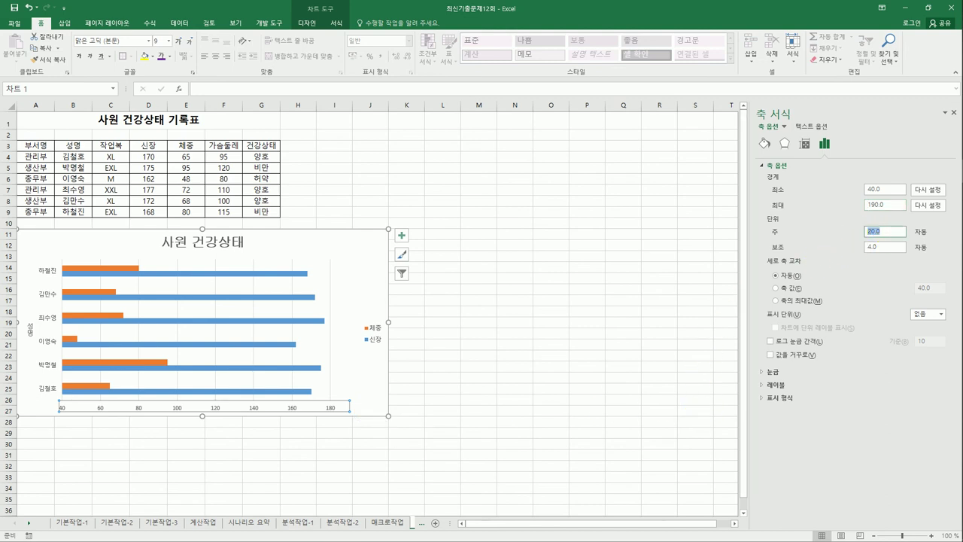
{"action": "key", "text": "Return"}
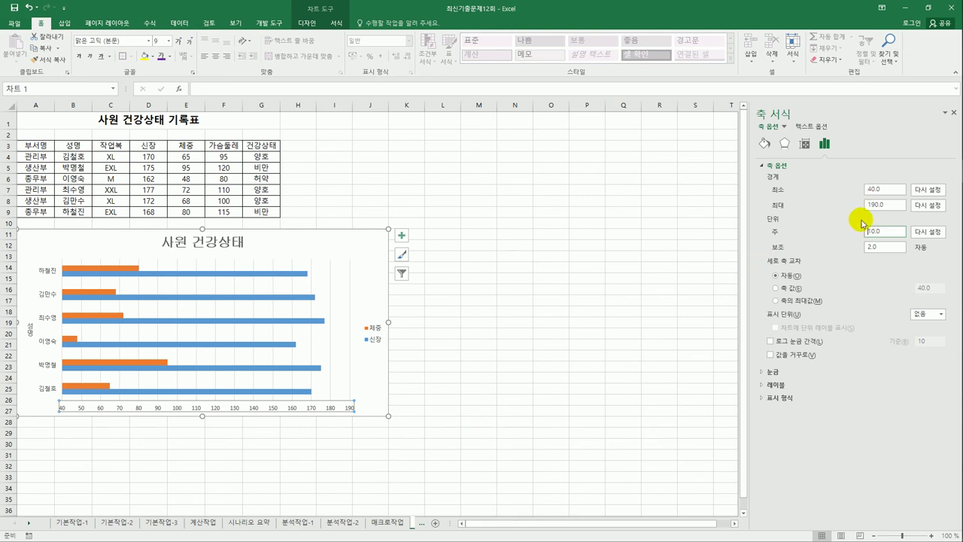
Reset the maximum bound of the horizontal value axis to automatic, keeping the minimum and major unit.
{"action": "left_click_drag", "start_coordinate": [882, 189], "coordinate": [845, 189]}
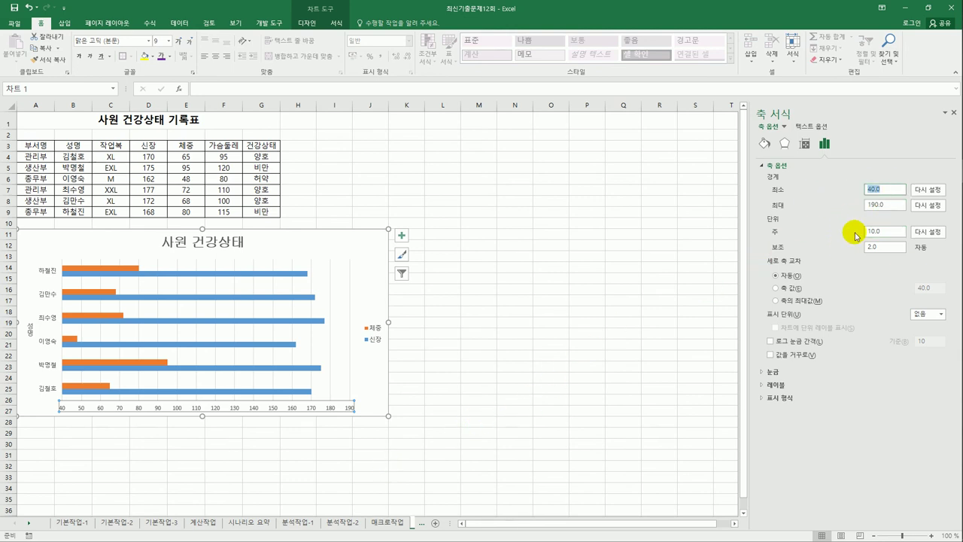
{"action": "left_click_drag", "start_coordinate": [886, 235], "coordinate": [838, 237]}
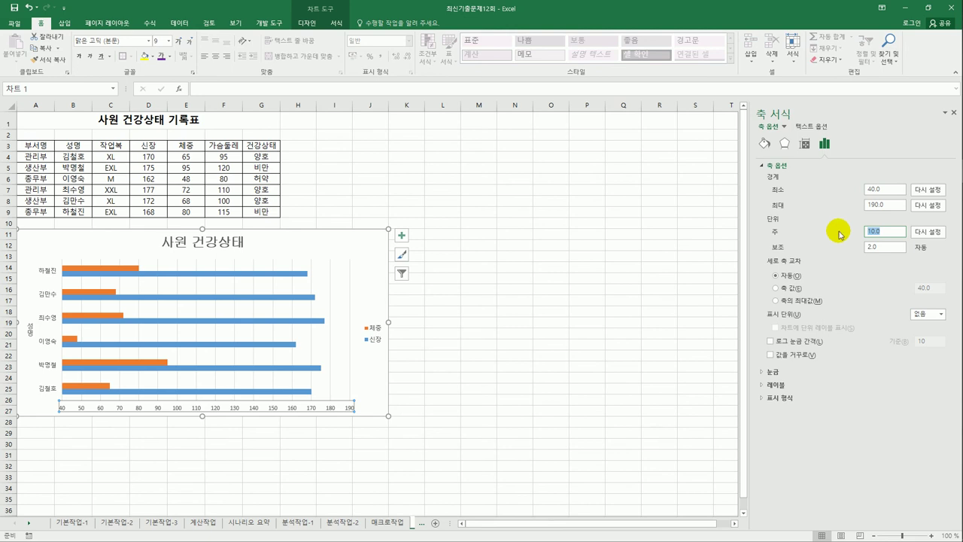
{"action": "left_click", "coordinate": [919, 206]}
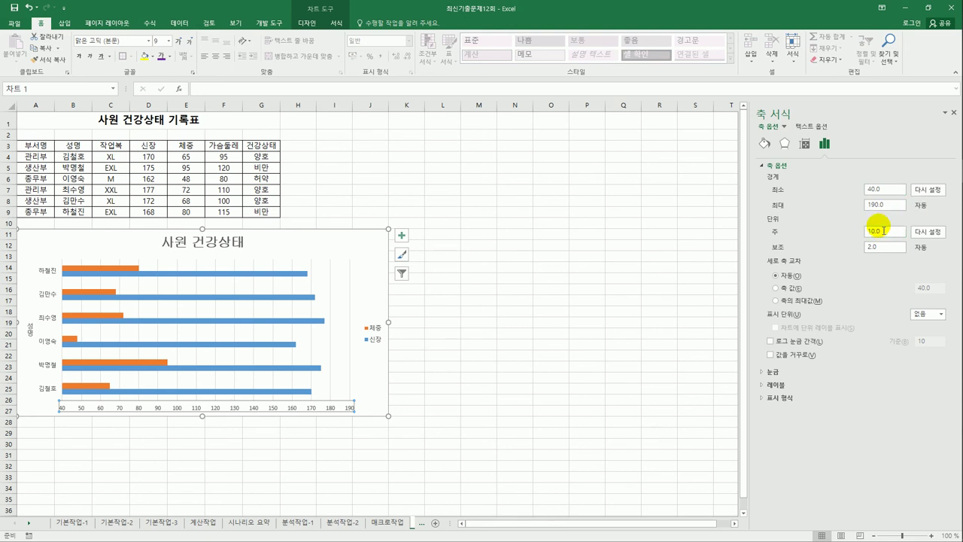
{"action": "left_click", "coordinate": [888, 193]}
{"action": "left_click_drag", "start_coordinate": [888, 192], "coordinate": [865, 191]}
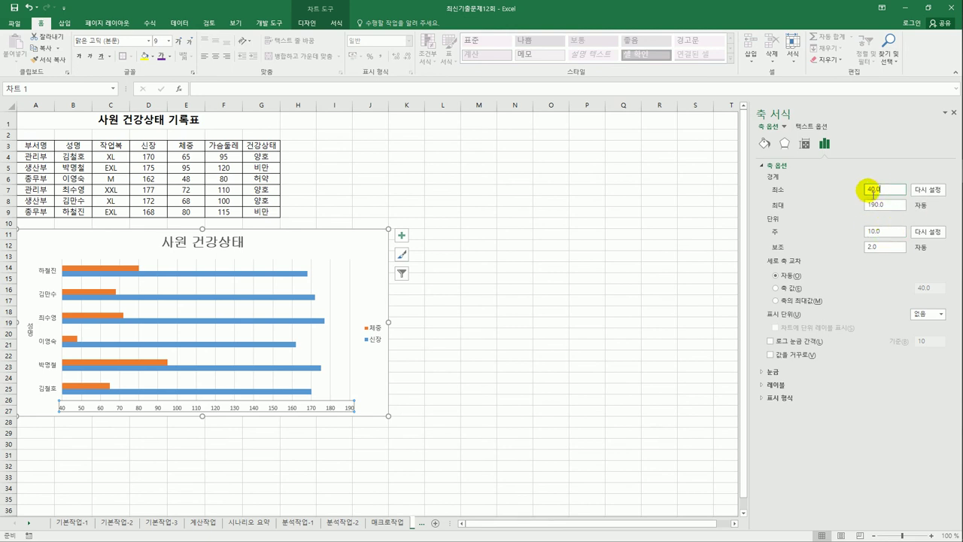
{"action": "left_click_drag", "start_coordinate": [882, 232], "coordinate": [862, 233]}
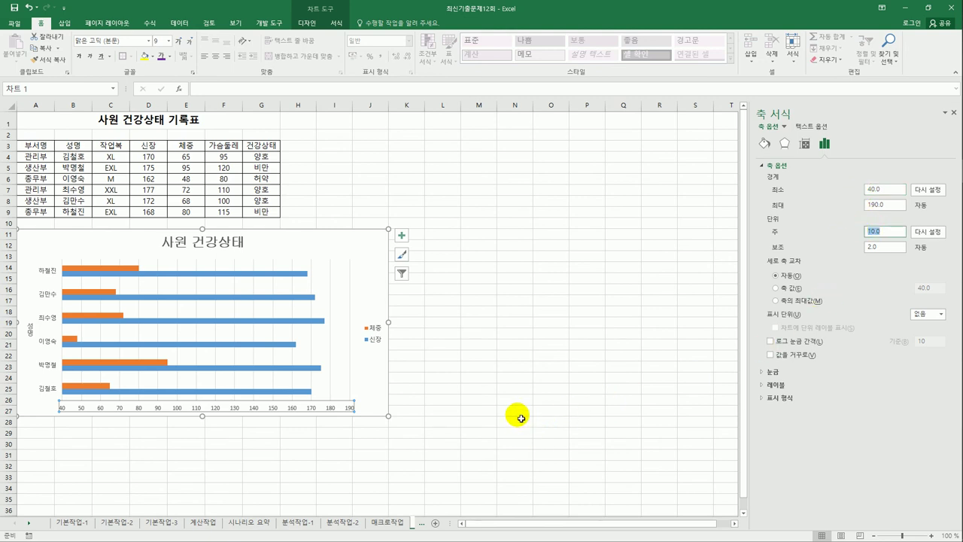
Give the chart area border rounded corners (둥근 모서리) and apply the outer (바깥쪽) shadow preset offset to the lower right.
{"action": "left_click", "coordinate": [374, 255]}
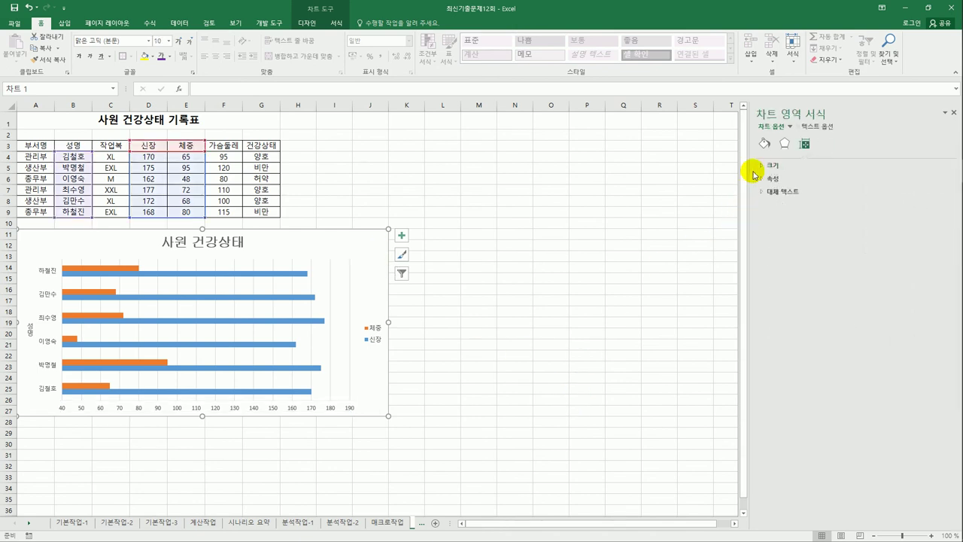
{"action": "left_click", "coordinate": [761, 147]}
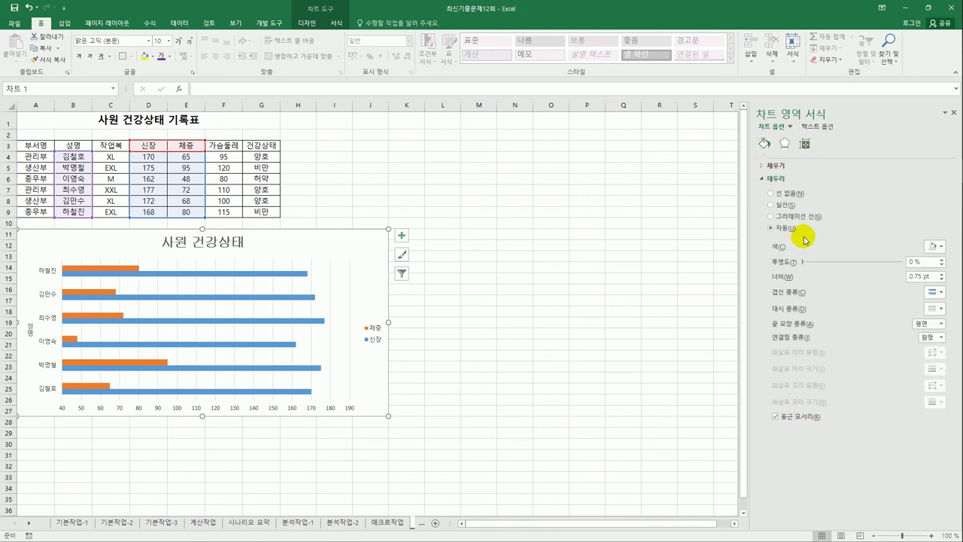
{"action": "left_click", "coordinate": [784, 146]}
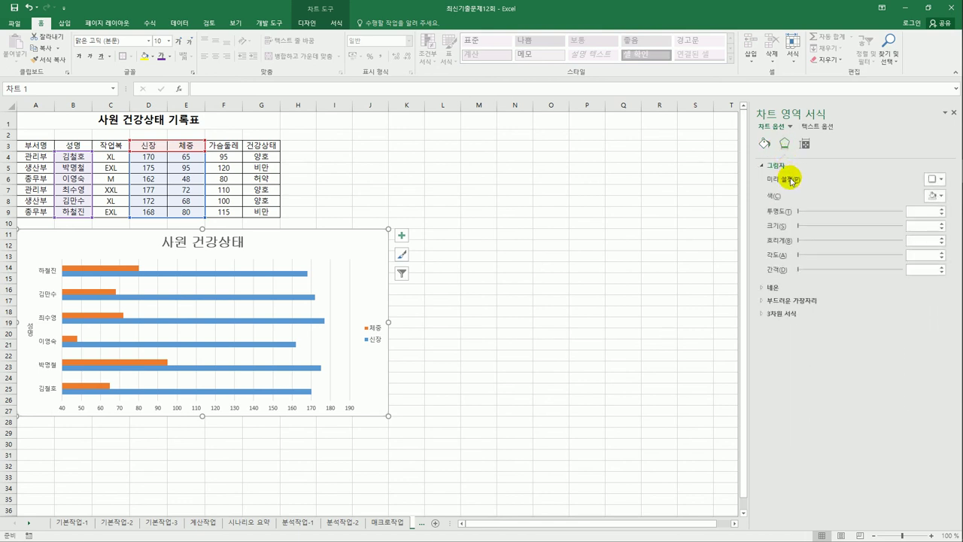
{"action": "left_click", "coordinate": [933, 179]}
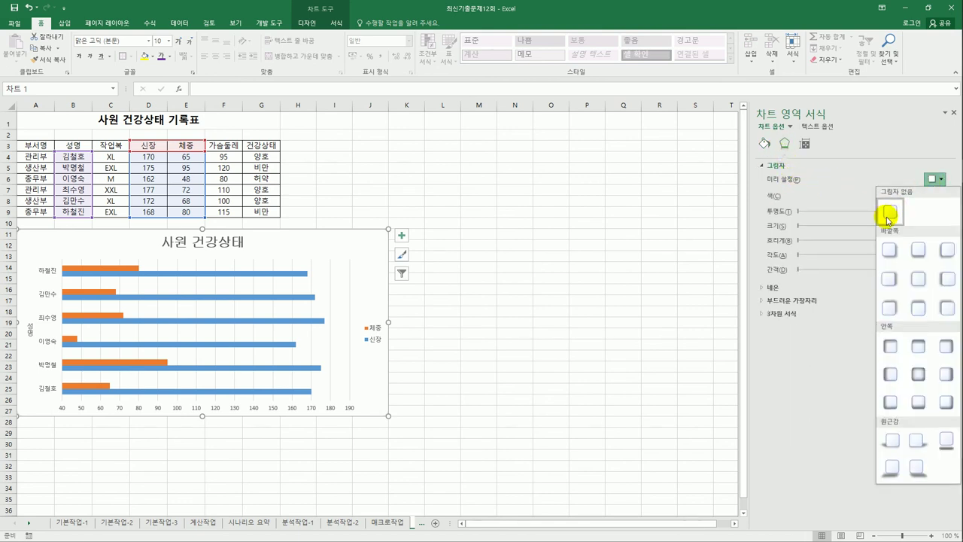
{"action": "left_click", "coordinate": [884, 254]}
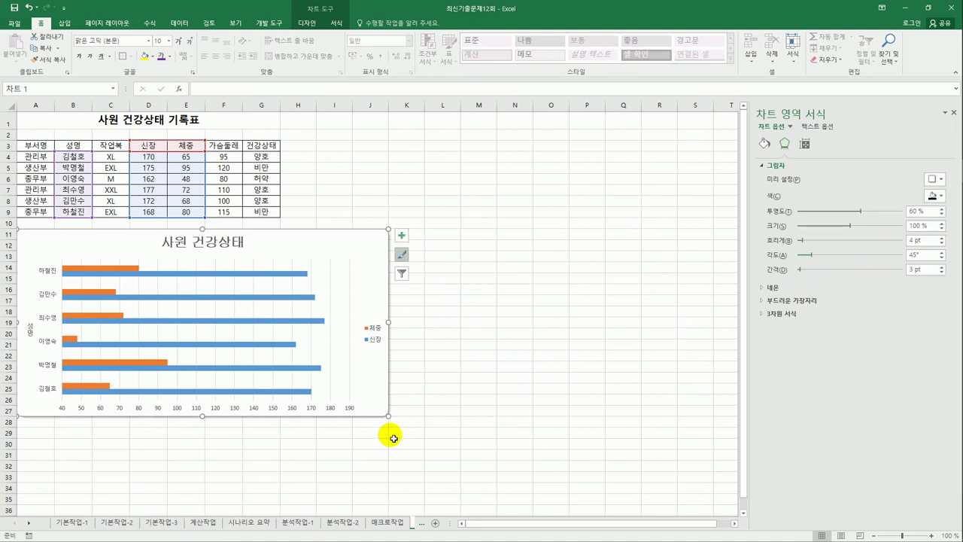
{"action": "left_click", "coordinate": [472, 415]}
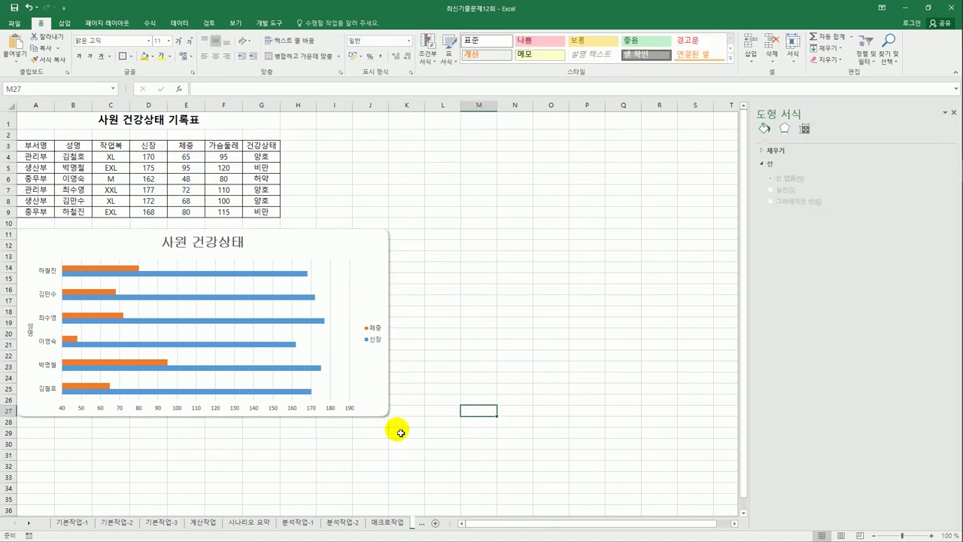